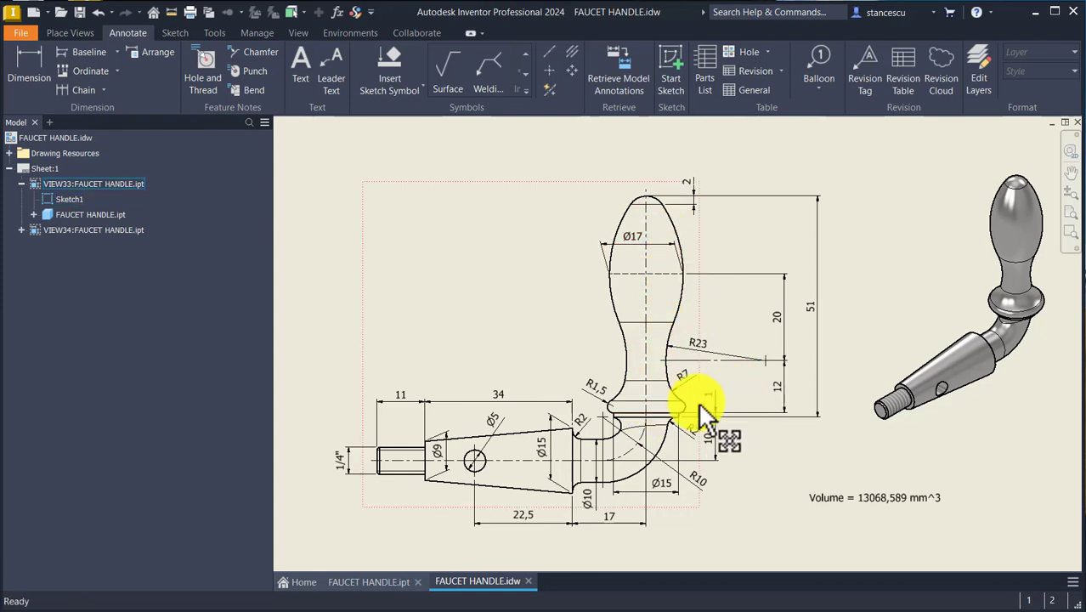
left_click(708, 357)
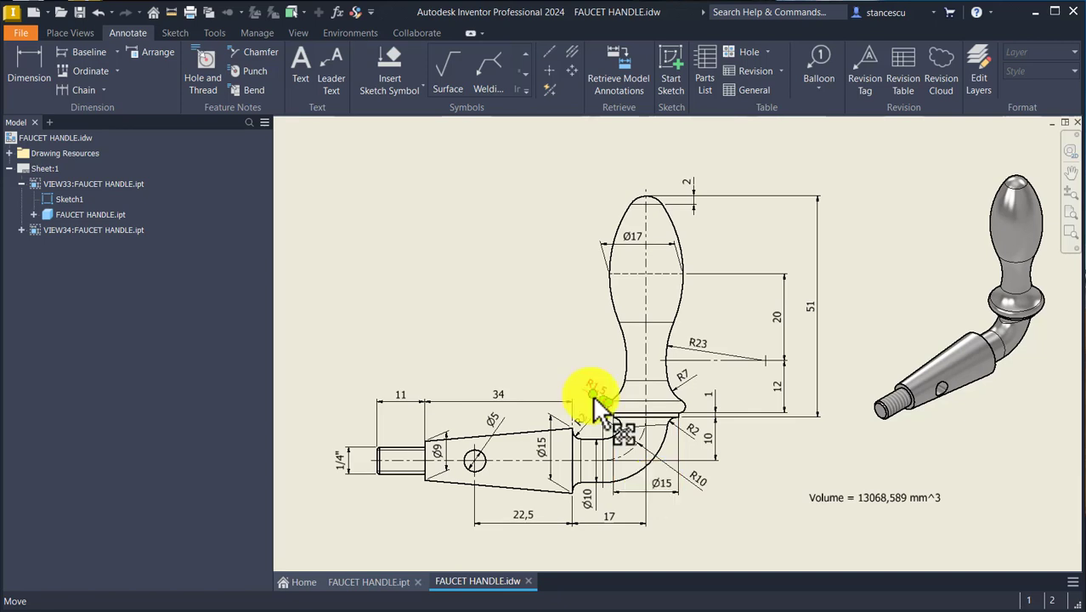
Create a new part file and start a 2D sketch on the XY (front) plane.
left_click(36, 19)
left_click(510, 166)
double_click(512, 170)
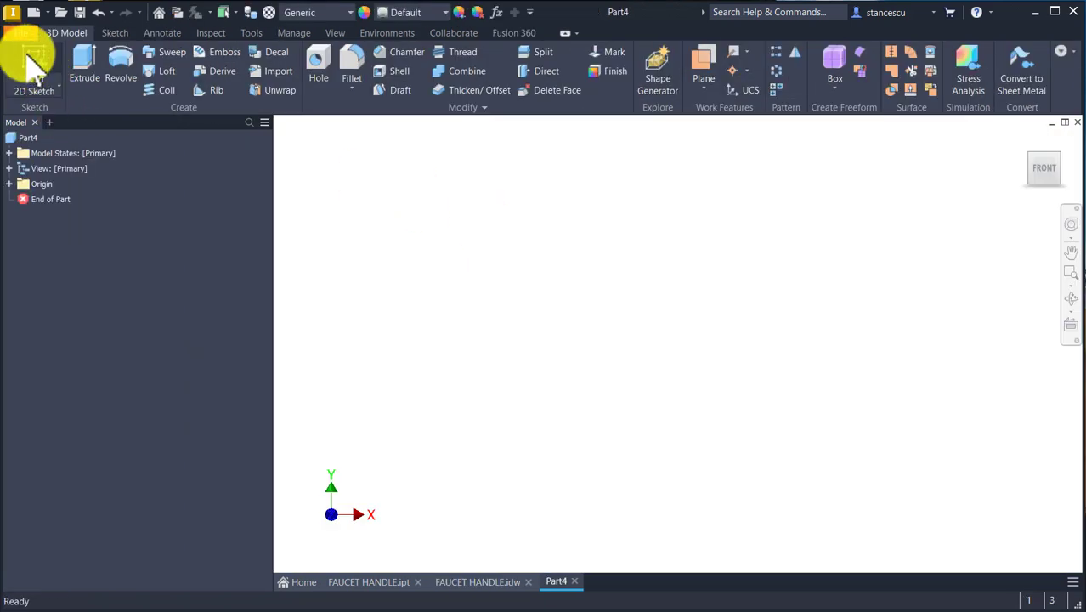
left_click(31, 56)
left_click(634, 212)
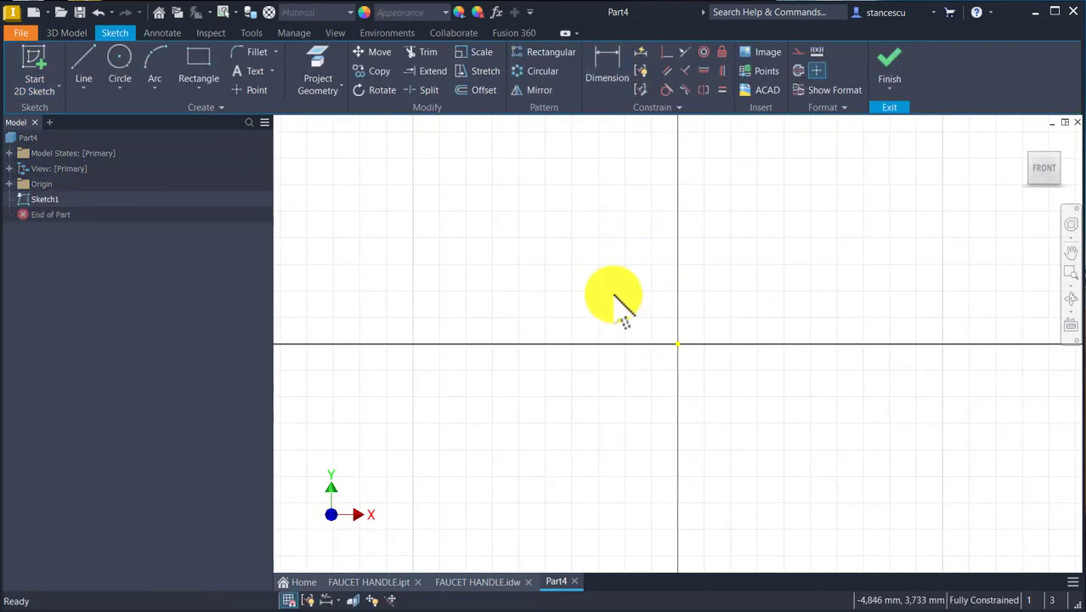
Draw a vertical centerline 51 mm long upward from the sketch origin.
middle_click_drag(623, 321, 606, 376)
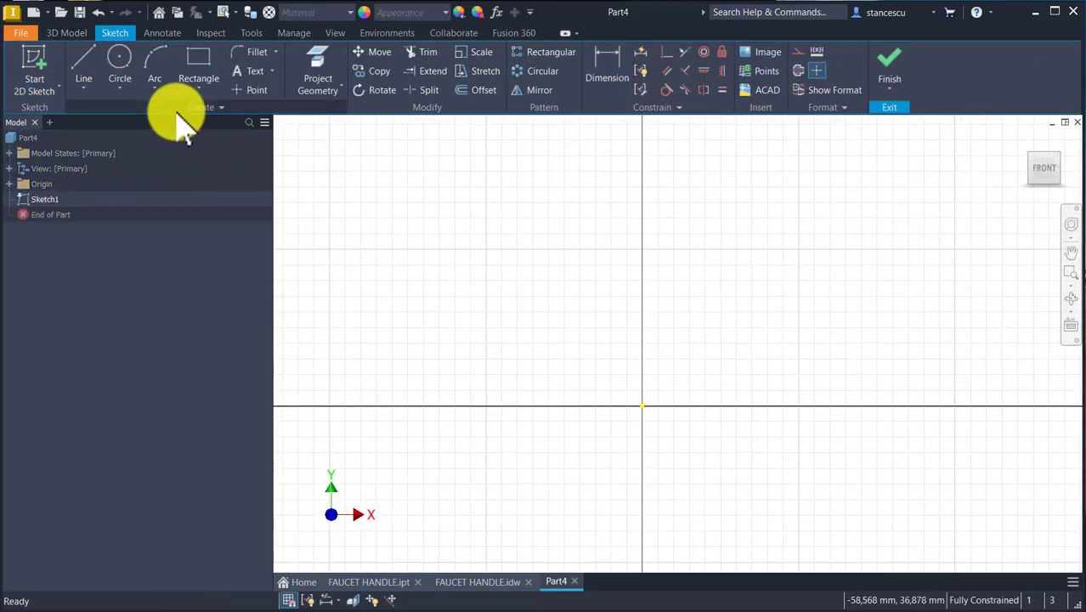
left_click(85, 73)
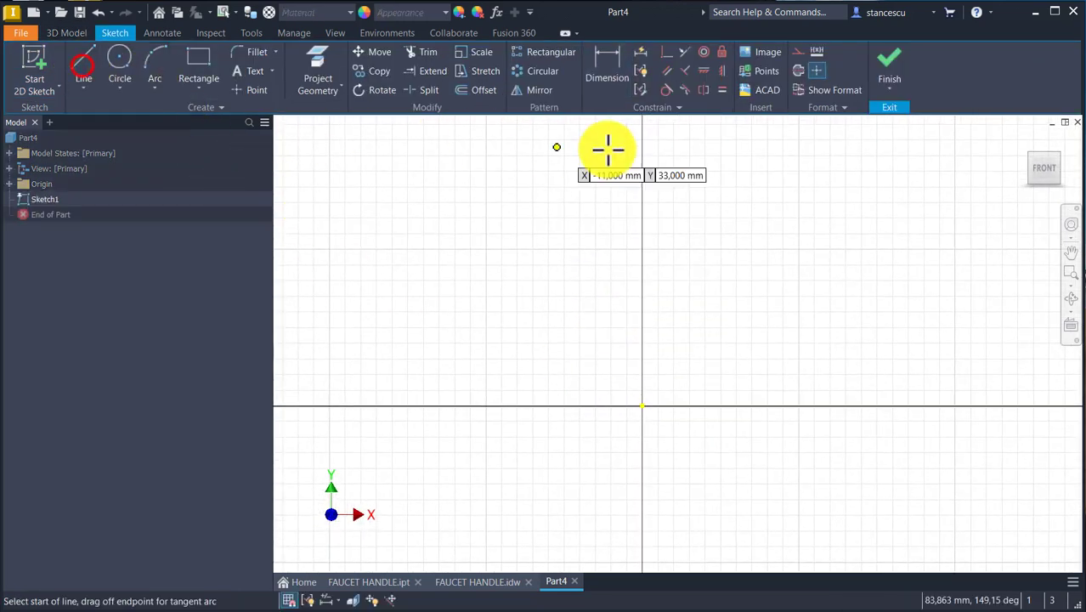
left_click(800, 68)
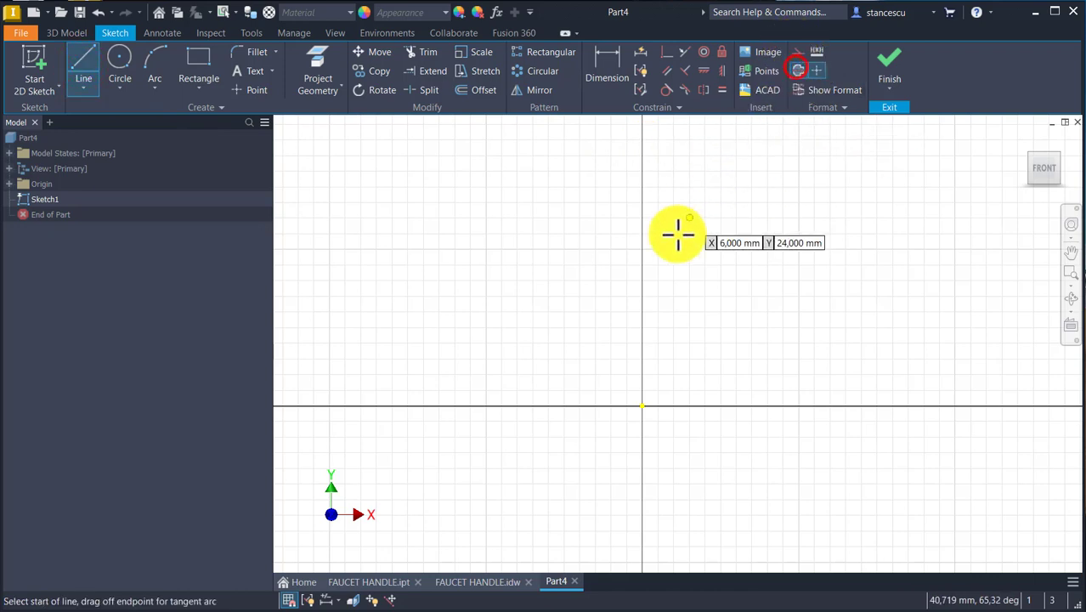
left_click(640, 406)
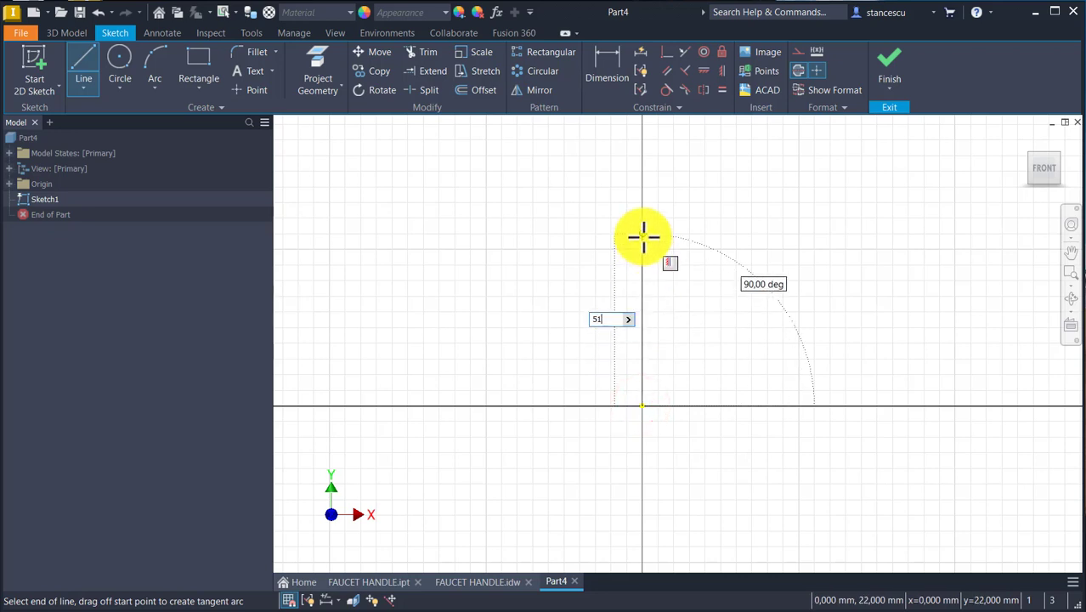
type("51")
key("Return")
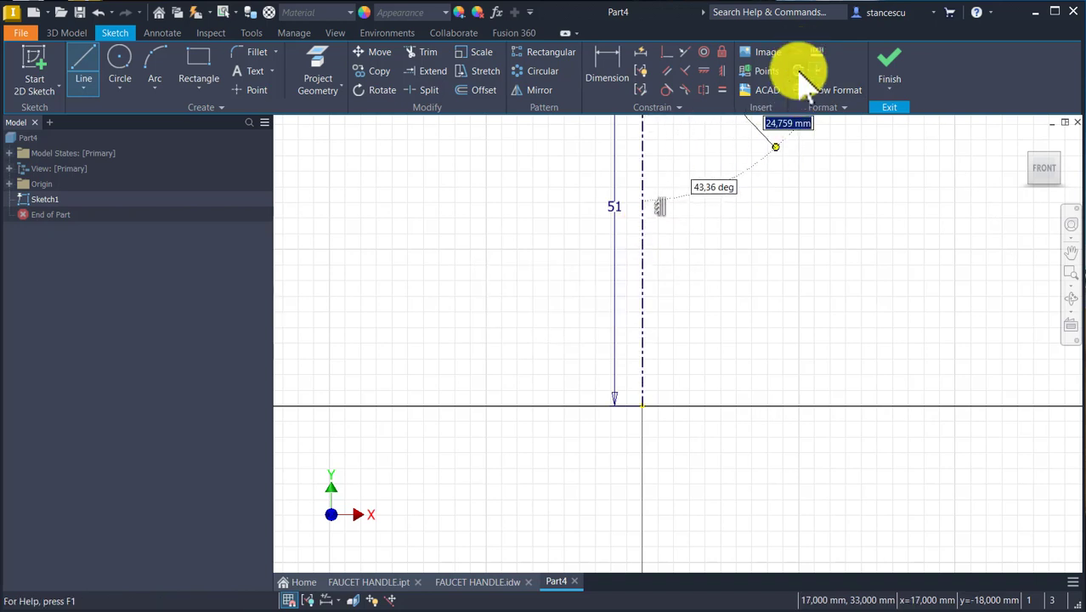
middle_click_drag(753, 243, 739, 387)
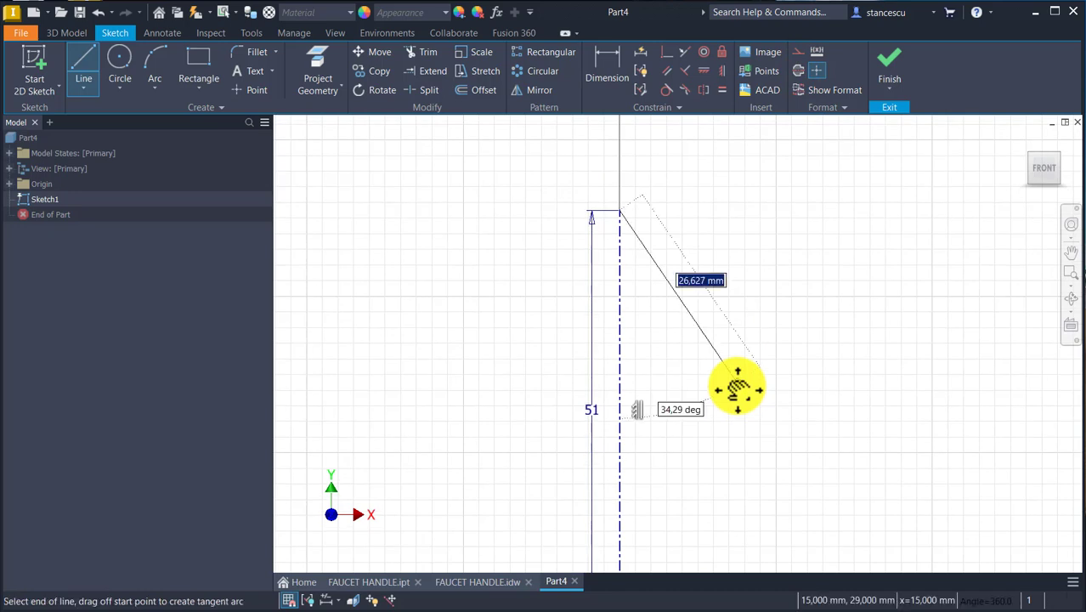
key("Escape")
Sketch a horizontal line about 8 mm long from the origin, followed by a 1 mm vertical line upward from its end.
mouse_move(747, 347)
middle_mouse_down()
mouse_move(793, 320)
mouse_move(812, 228)
middle_mouse_up()
left_click(84, 66)
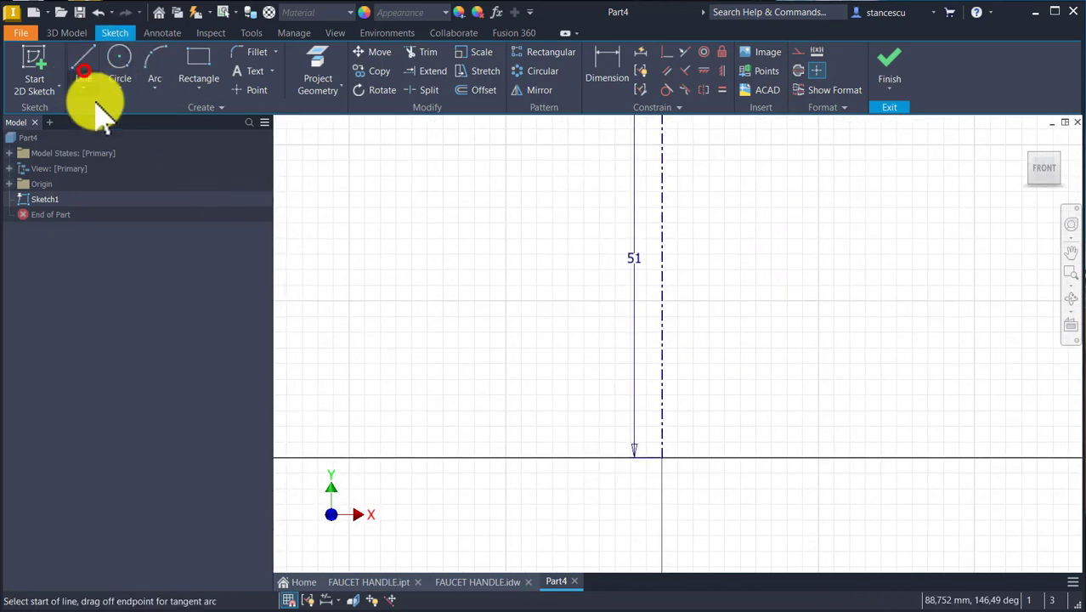
left_click(660, 457)
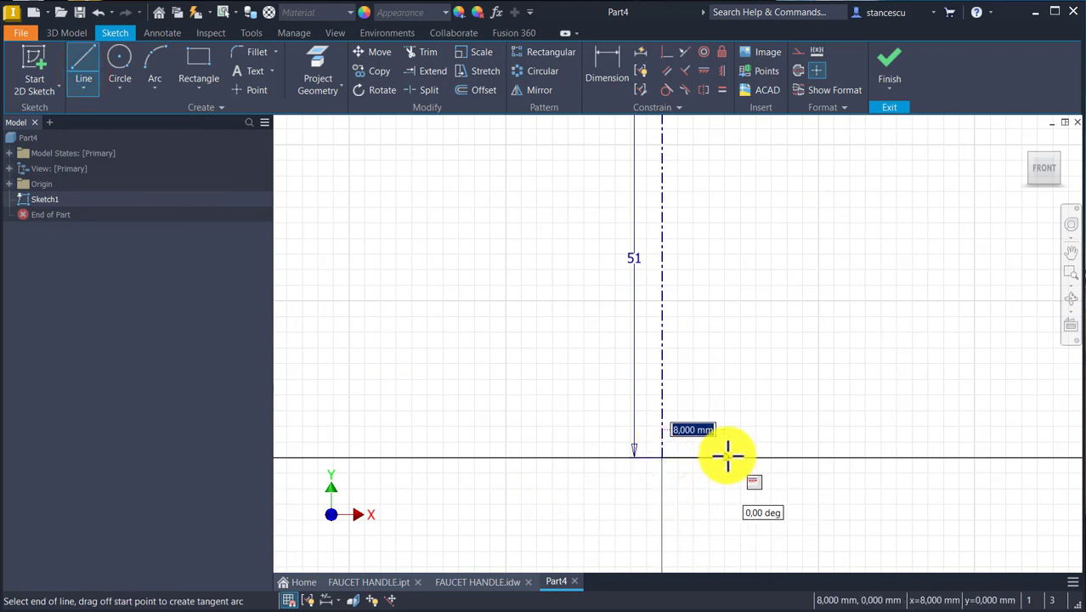
left_click(729, 460)
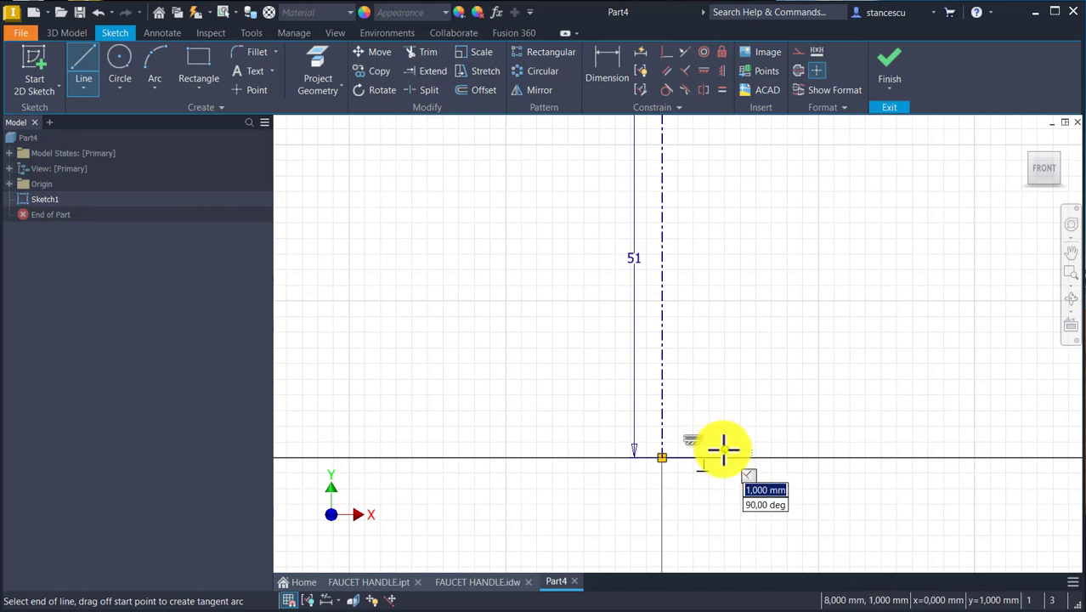
key("Return")
Sketch a chain of tangent arcs forming the handle's curved outline, from the 1 mm line's upper end to the top of the centerline.
scroll(724, 450, "up", 3)
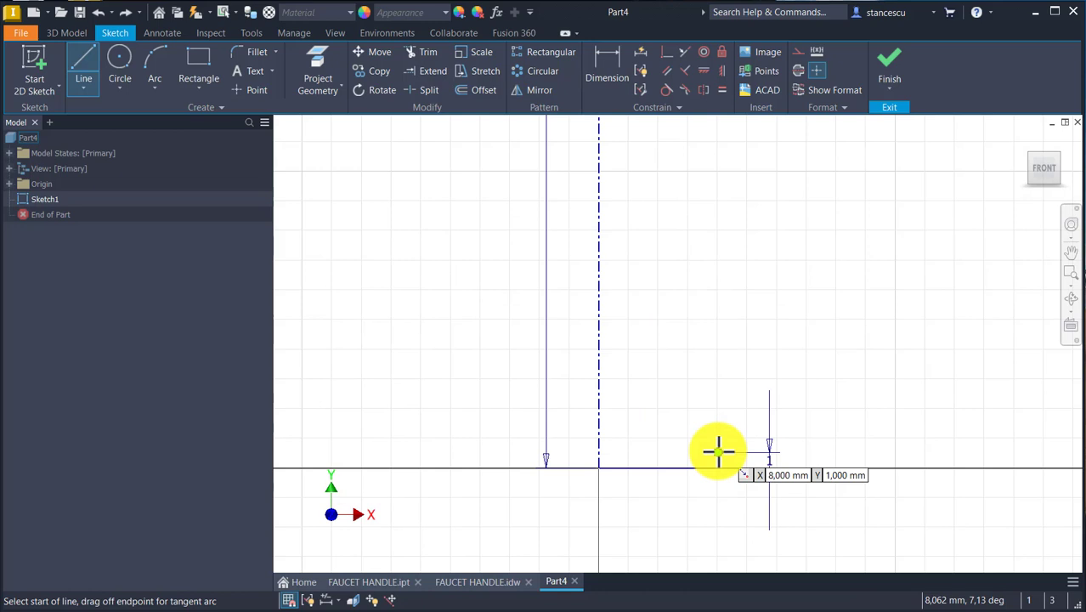
left_click_drag(718, 452, 738, 413)
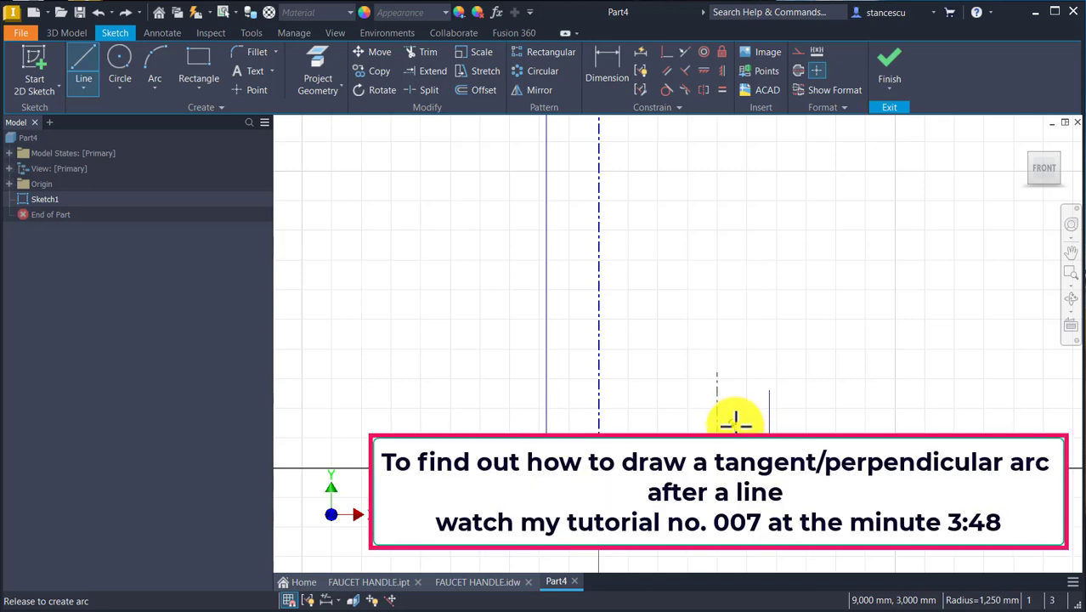
mouse_move(736, 419)
left_mouse_down()
mouse_move(662, 284)
mouse_move(700, 350)
mouse_move(751, 169)
mouse_move(732, 102)
mouse_move(737, 117)
left_mouse_up()
mouse_move(781, 160)
middle_mouse_down()
mouse_move(702, 492)
mouse_move(712, 537)
middle_mouse_up()
scroll(712, 536, "up", 3)
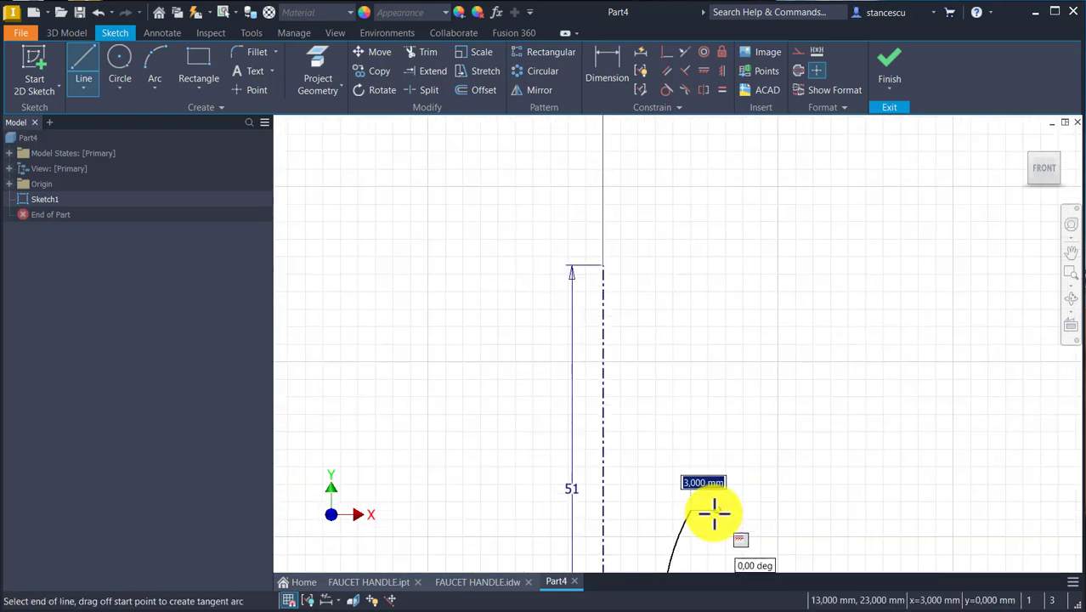
left_click_drag(689, 509, 666, 287)
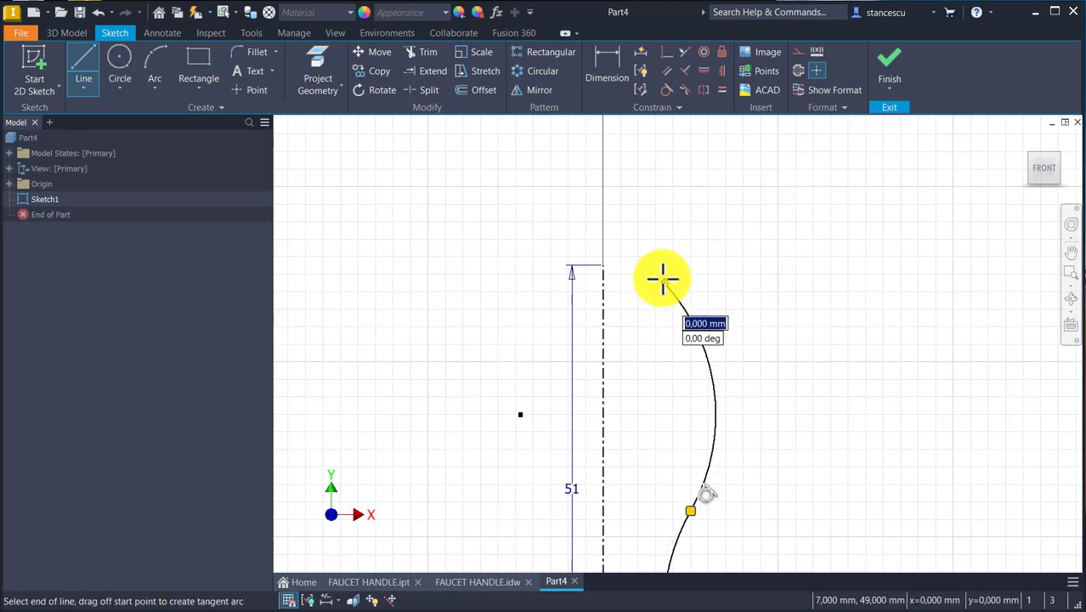
left_click_drag(661, 279, 602, 266)
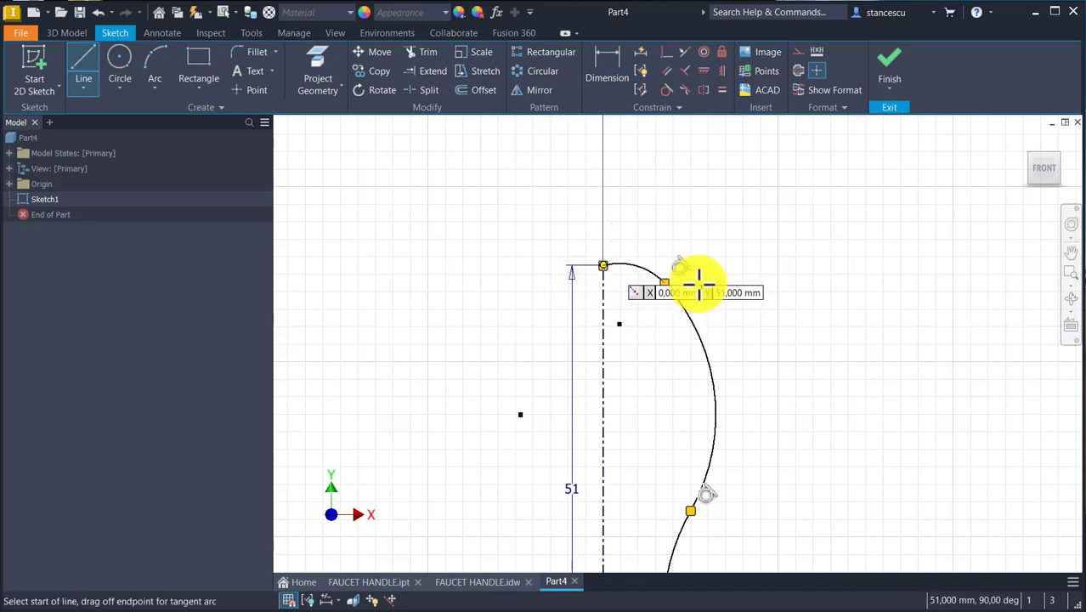
key("Escape")
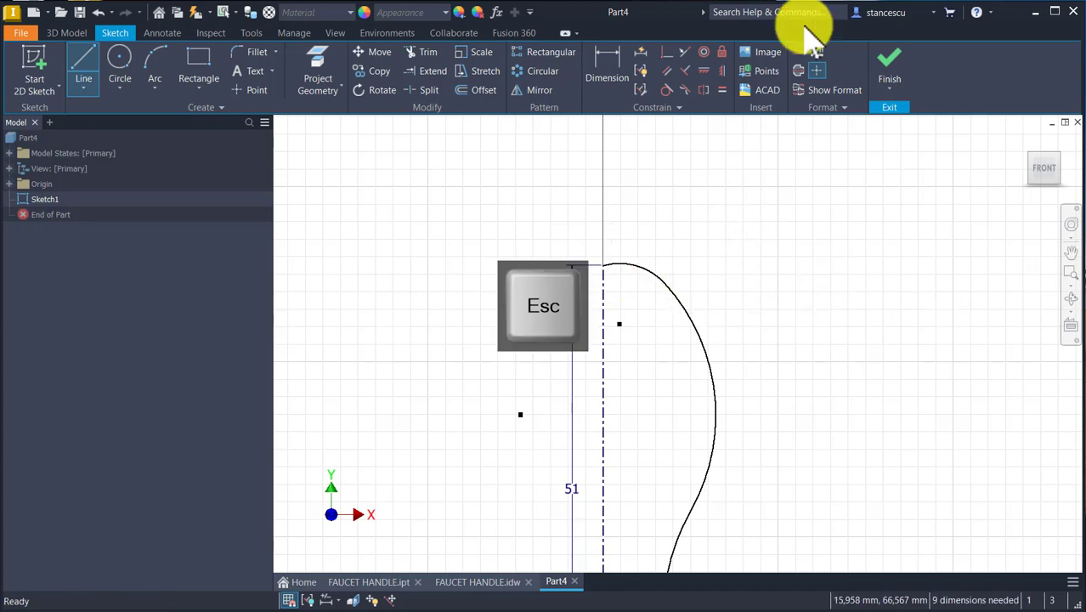
Constrain the centre point of the topmost arc coincident with the vertical centerline.
left_click(668, 51)
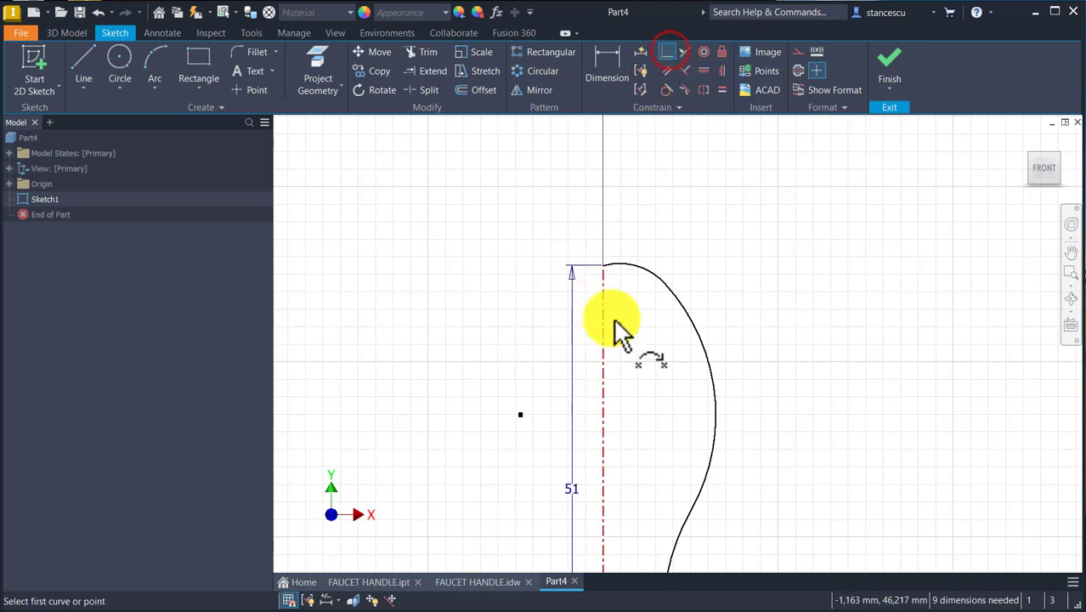
left_click(619, 323)
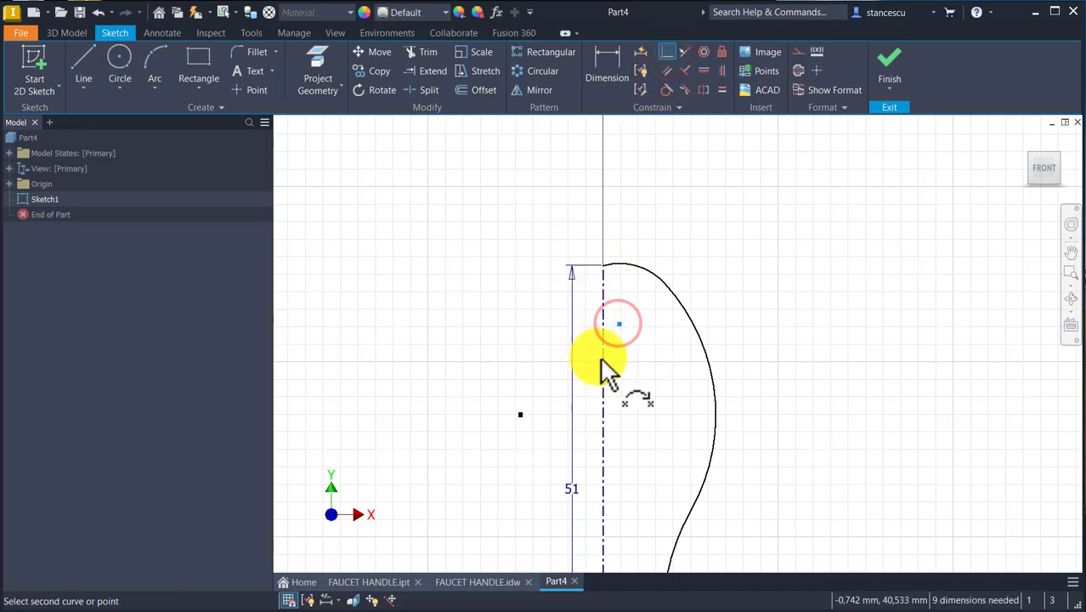
left_click(602, 360)
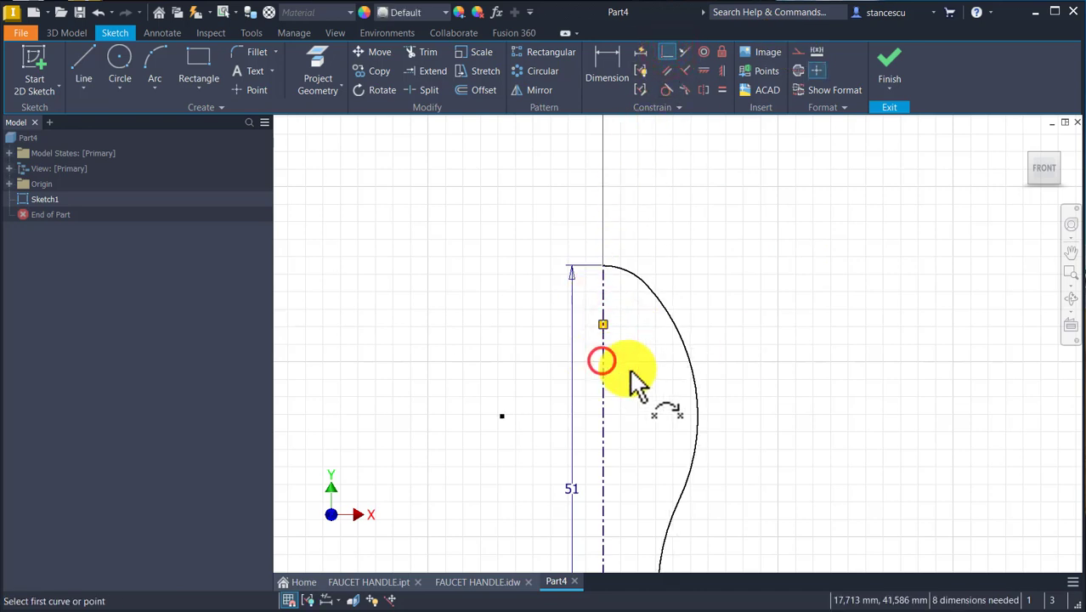
Draw a horizontal line about 22.5 mm long from the large convex arc's centre to the arc and convert it to construction geometry.
left_click(83, 60)
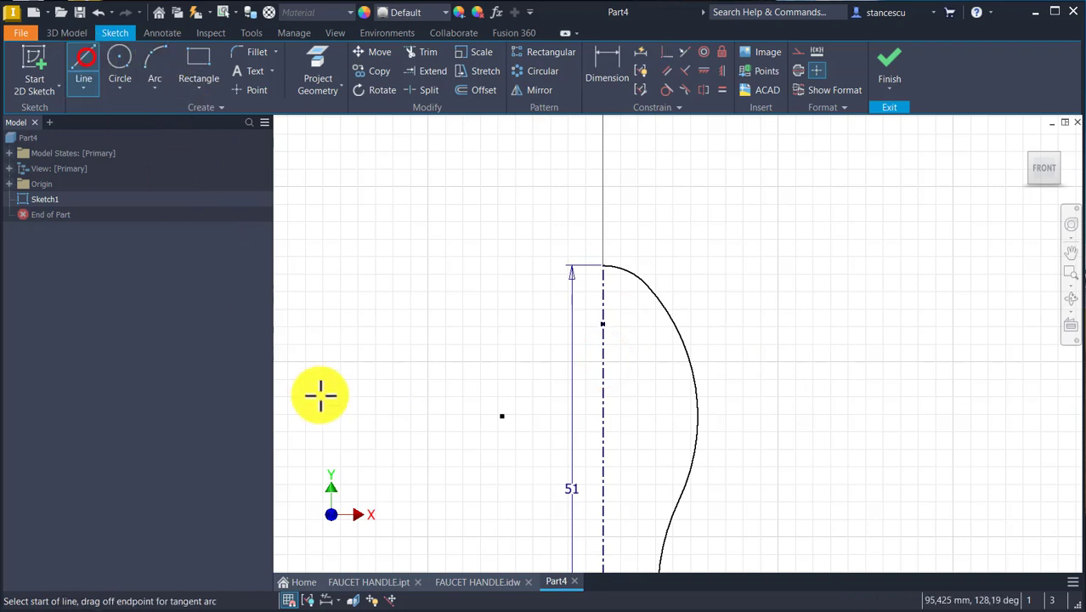
left_click(502, 416)
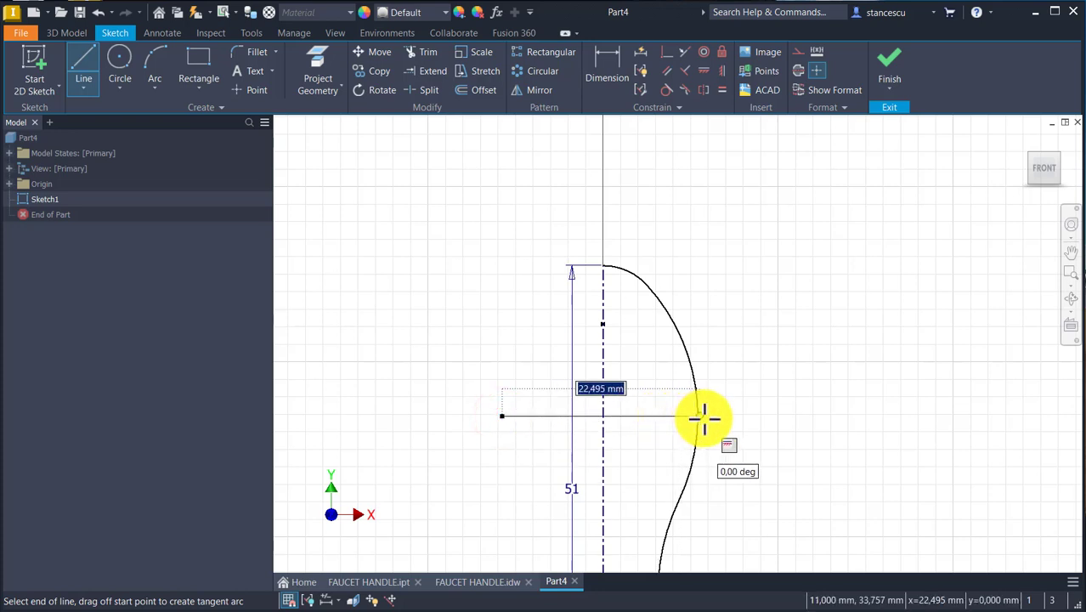
double_click(697, 416)
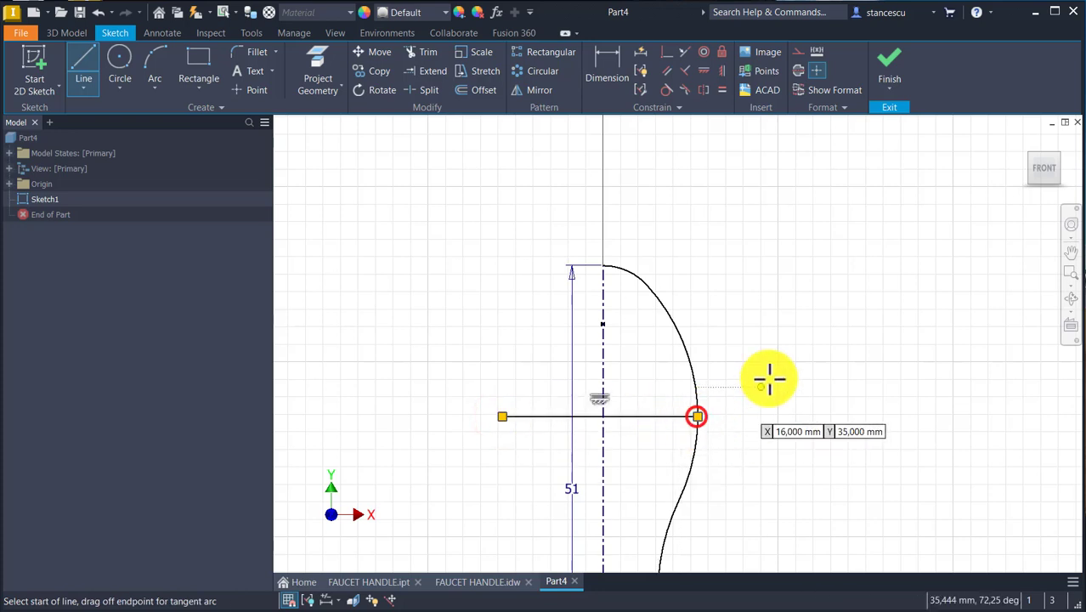
key("Escape")
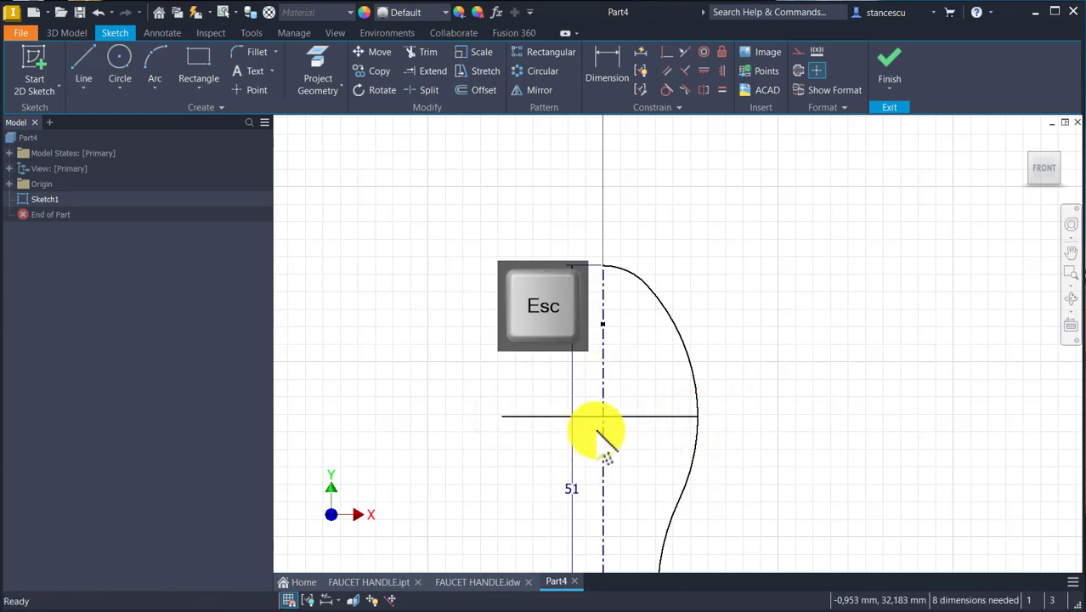
left_click(680, 416)
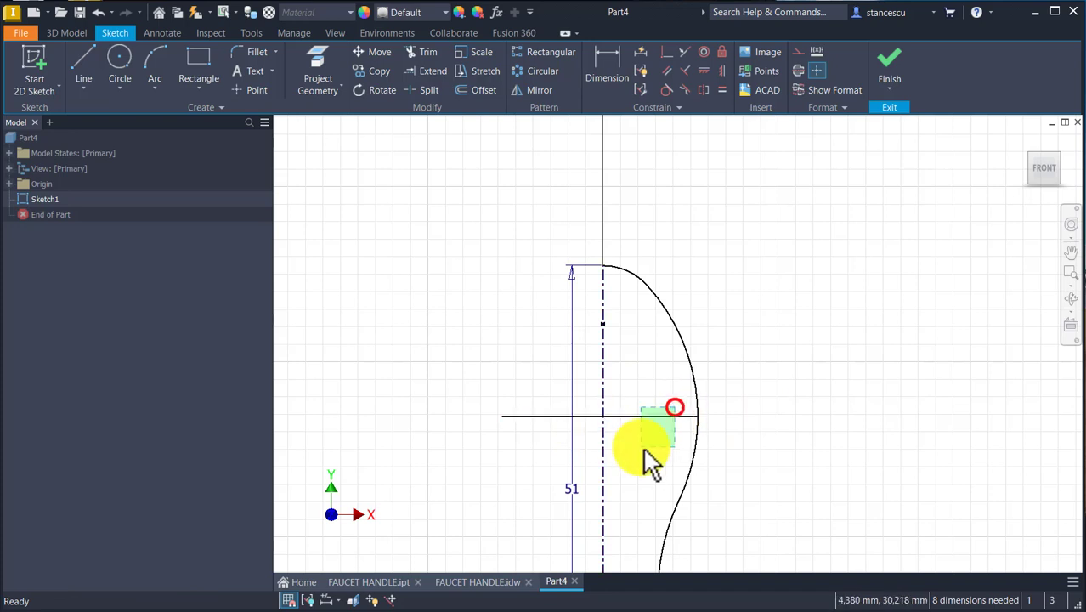
left_click(798, 51)
Dimension the vertical distance from the large concave arc's centre to the 1 mm line's upper end as 12 mm.
scroll(813, 391, "down", 2)
mouse_move(720, 569)
middle_mouse_down()
mouse_move(672, 453)
mouse_move(671, 497)
mouse_move(637, 563)
middle_mouse_up()
scroll(680, 474, "up", 2)
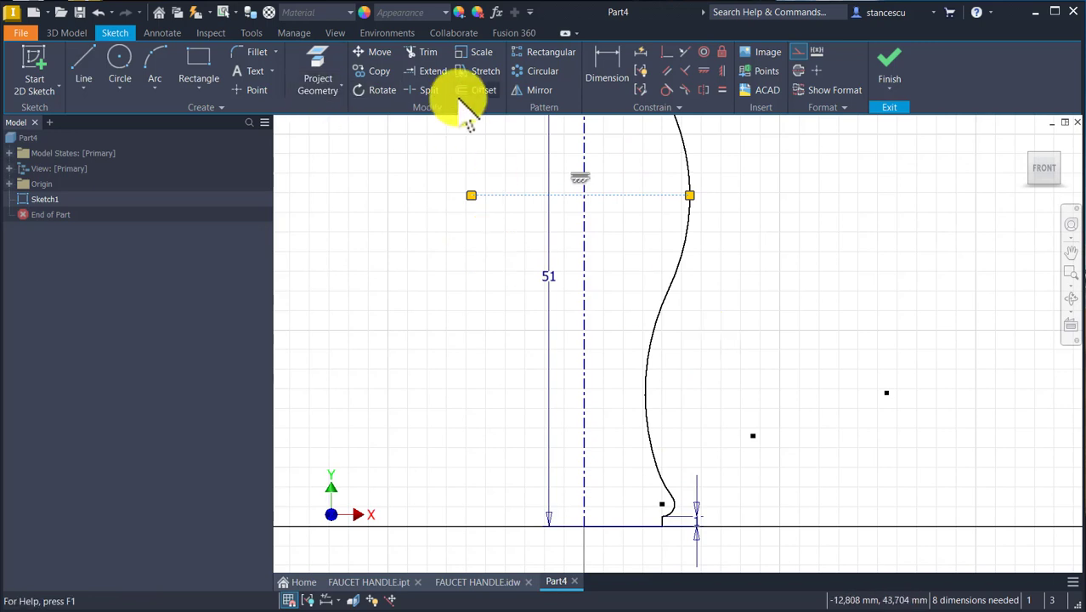
left_click(600, 72)
left_click(650, 363)
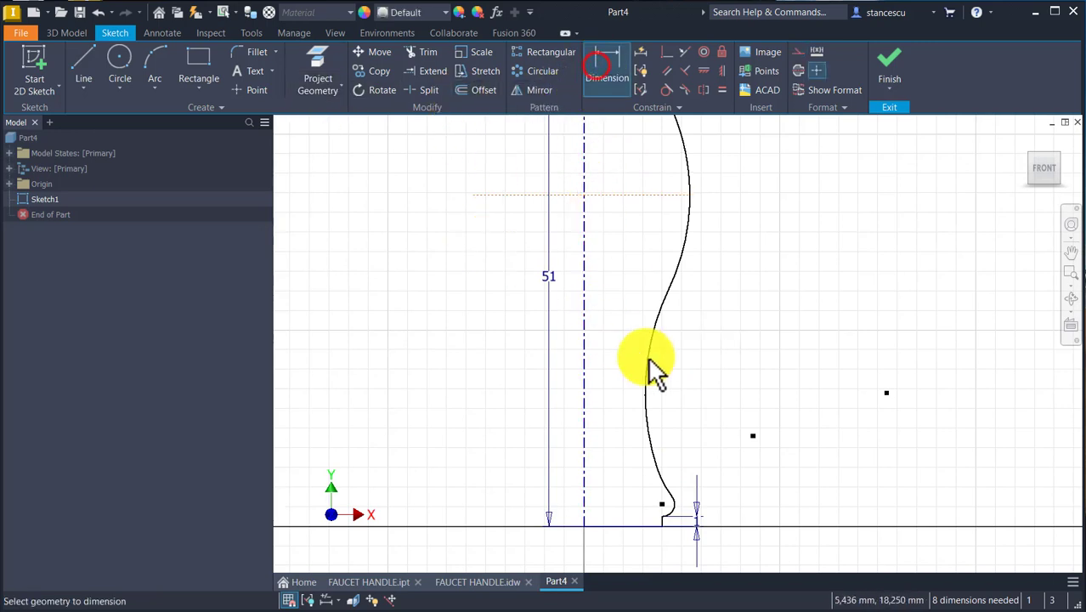
left_click(887, 392)
left_click(886, 393)
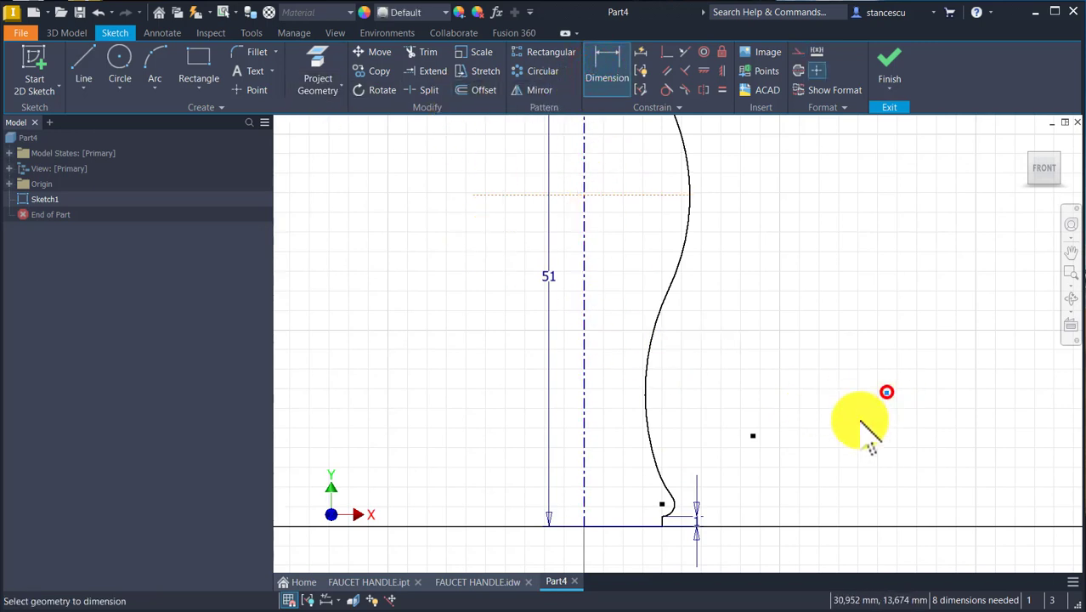
left_click(663, 514)
left_click(926, 447)
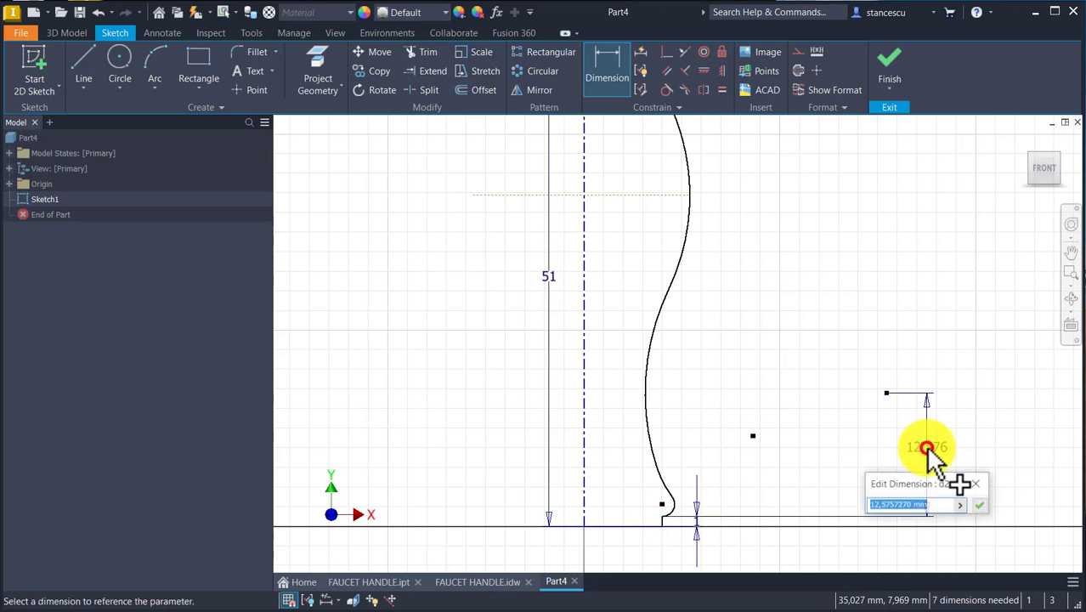
type("12")
key("Return")
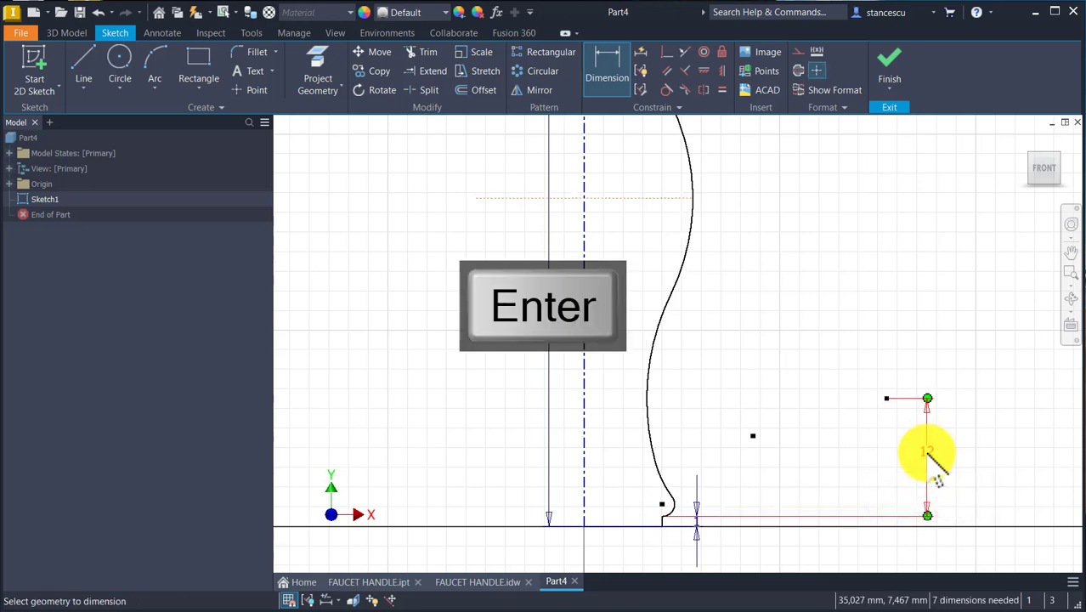
Add a 17 mm diameter dimension between the centerline and the outer end of the horizontal construction line.
middle_click_drag(770, 284, 804, 435)
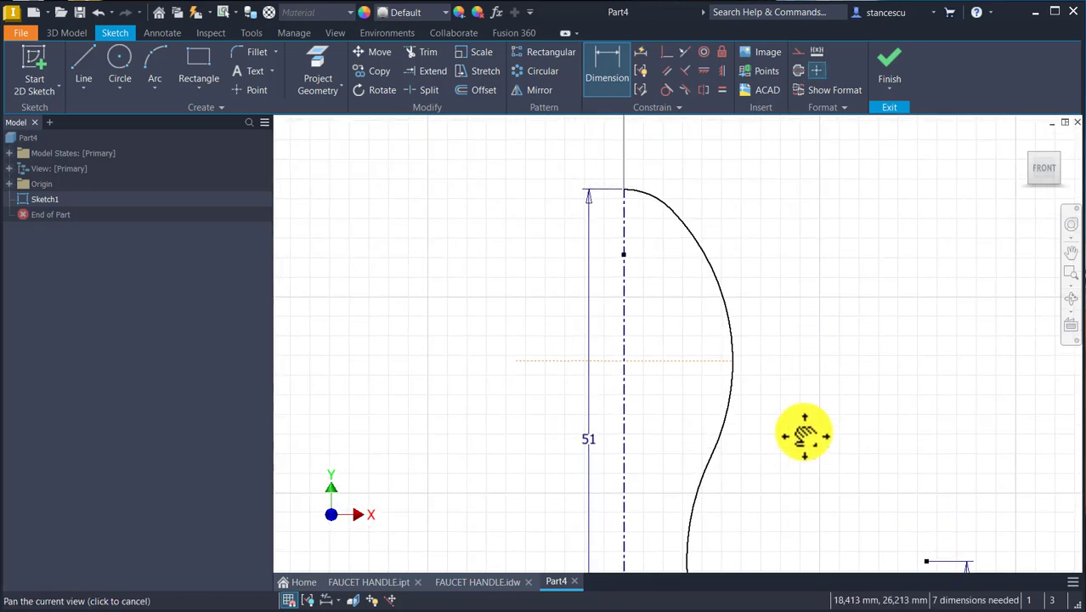
left_click(627, 395)
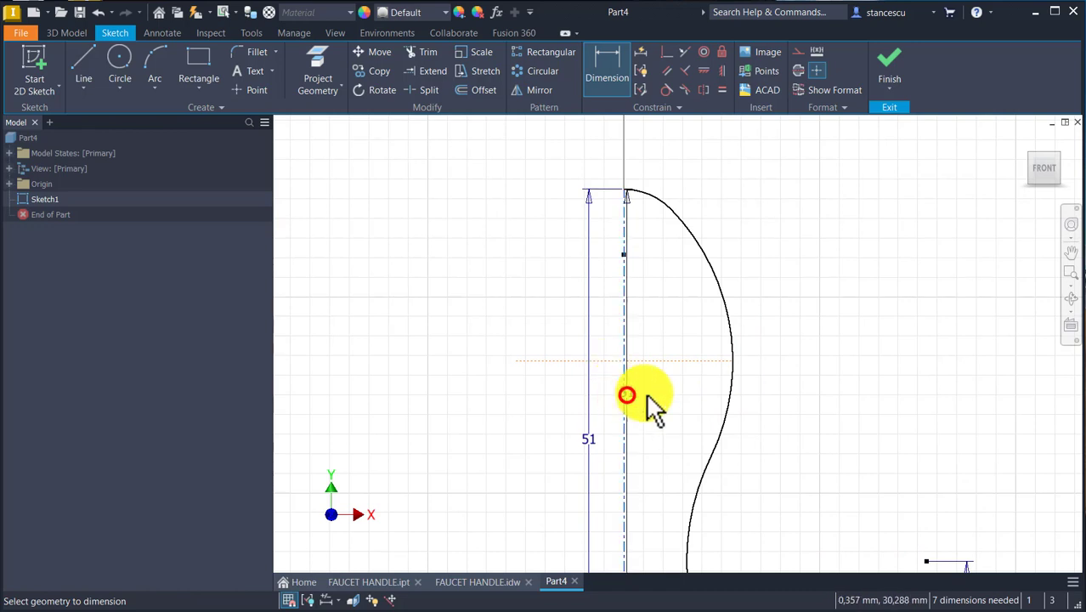
left_click(729, 360)
left_click(654, 331)
type("17")
key("Return")
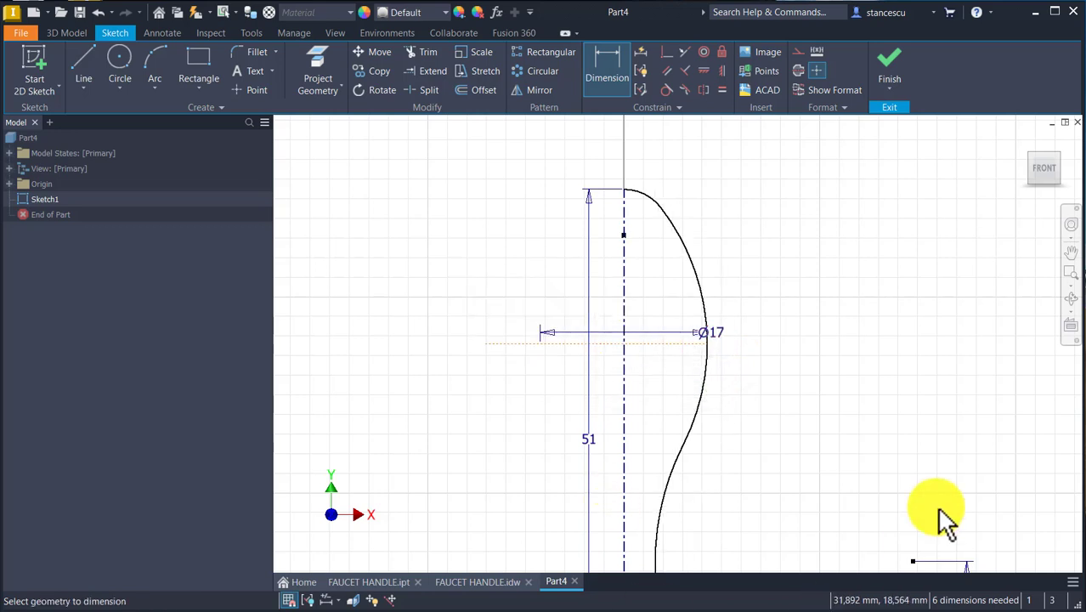
Dimension the vertical distance between the horizontal construction line and the large concave arc's centre as 20 mm.
left_click(688, 344)
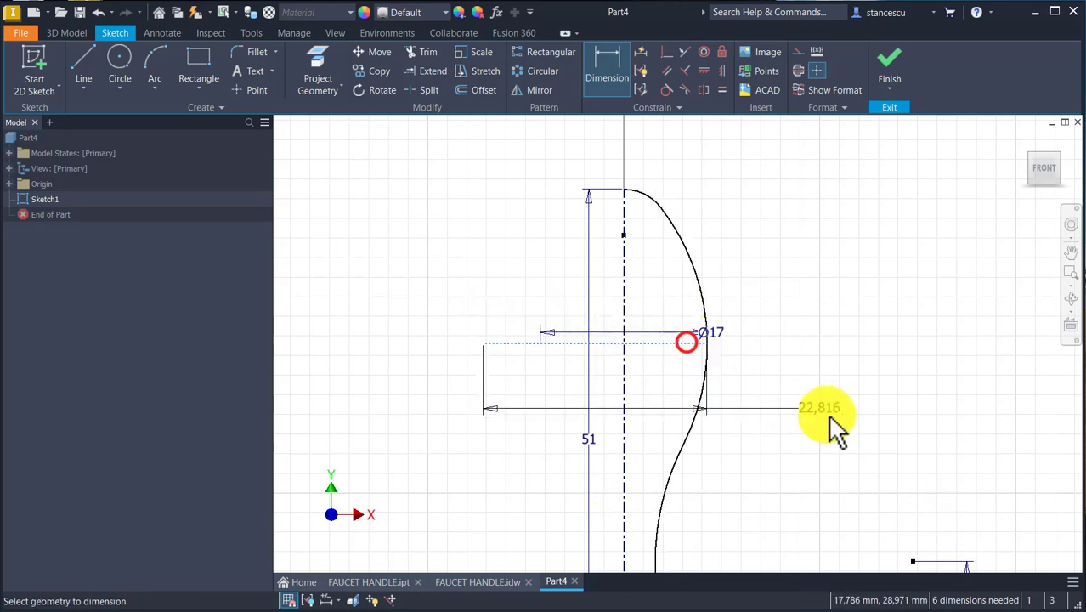
left_click(913, 561)
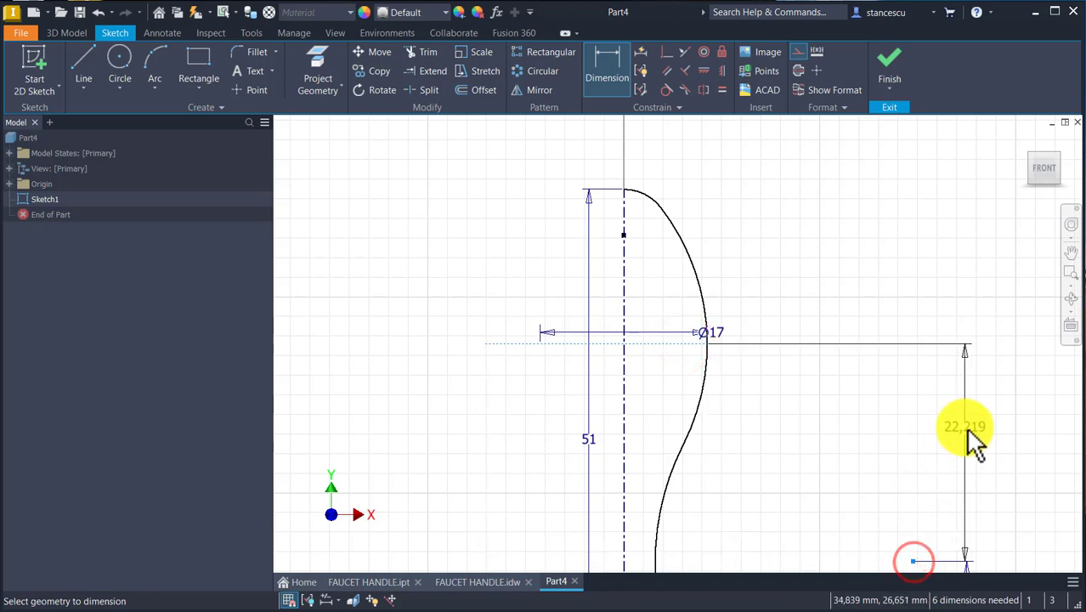
left_click(965, 427)
type("20")
key("Return")
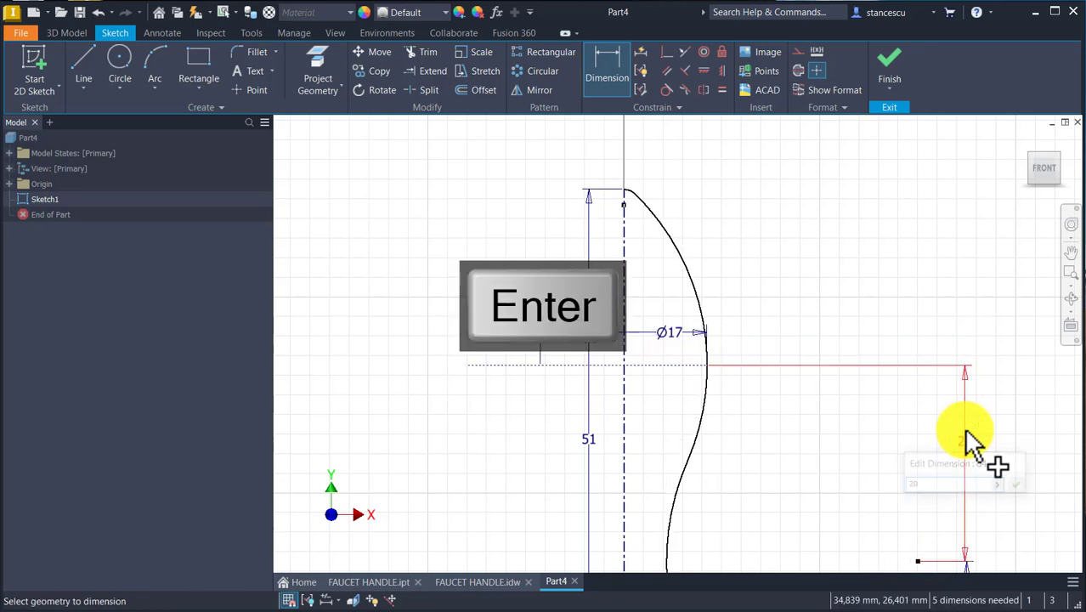
Dimension the radius of the small convex arc at the profile's base as 1.5 mm.
middle_click_drag(766, 267, 811, 130)
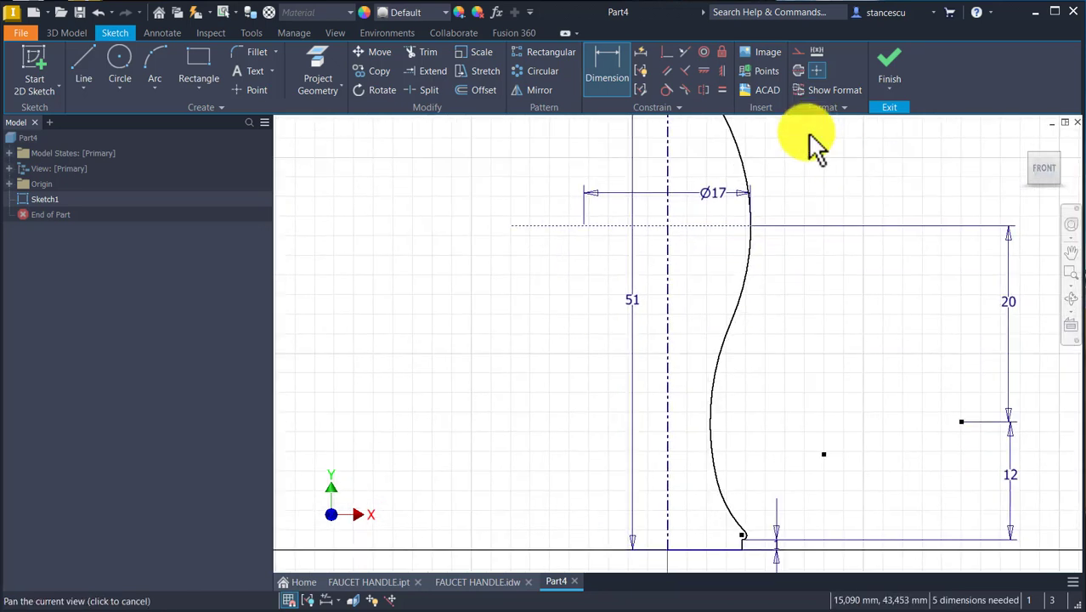
scroll(746, 493, "up", 3)
middle_click_drag(751, 507, 739, 311)
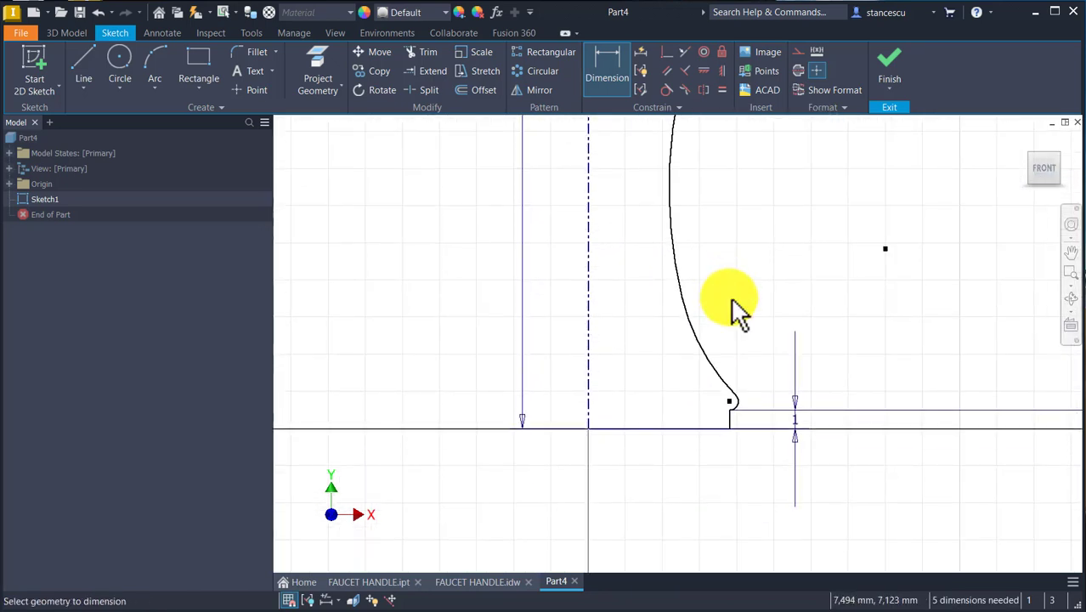
scroll(735, 357, "up", 3)
scroll(755, 459, "up", 3)
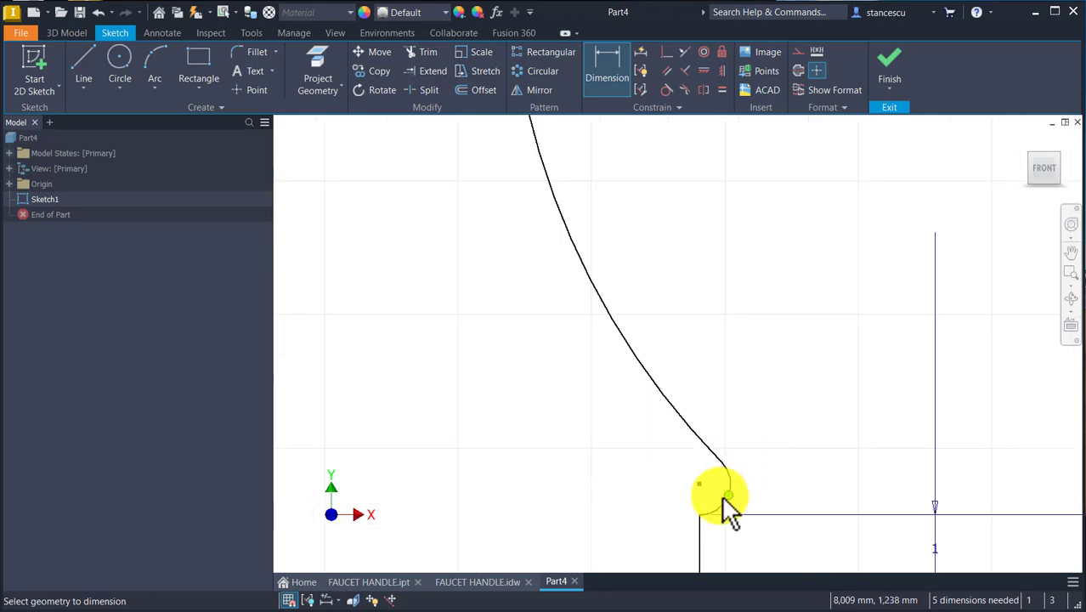
left_click(725, 498)
left_click(784, 529)
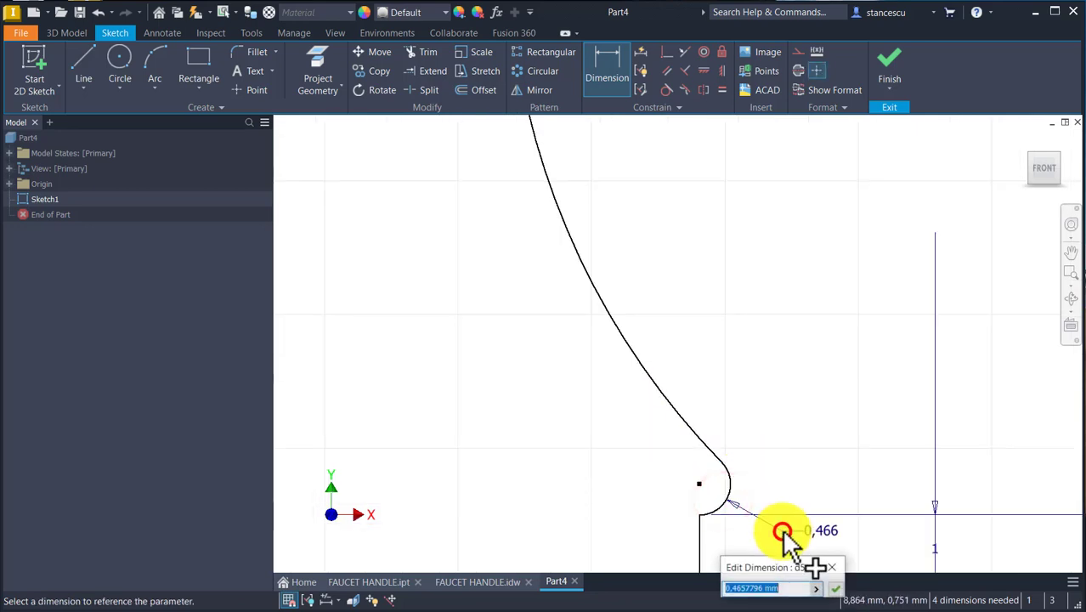
type("1,5")
key("Return")
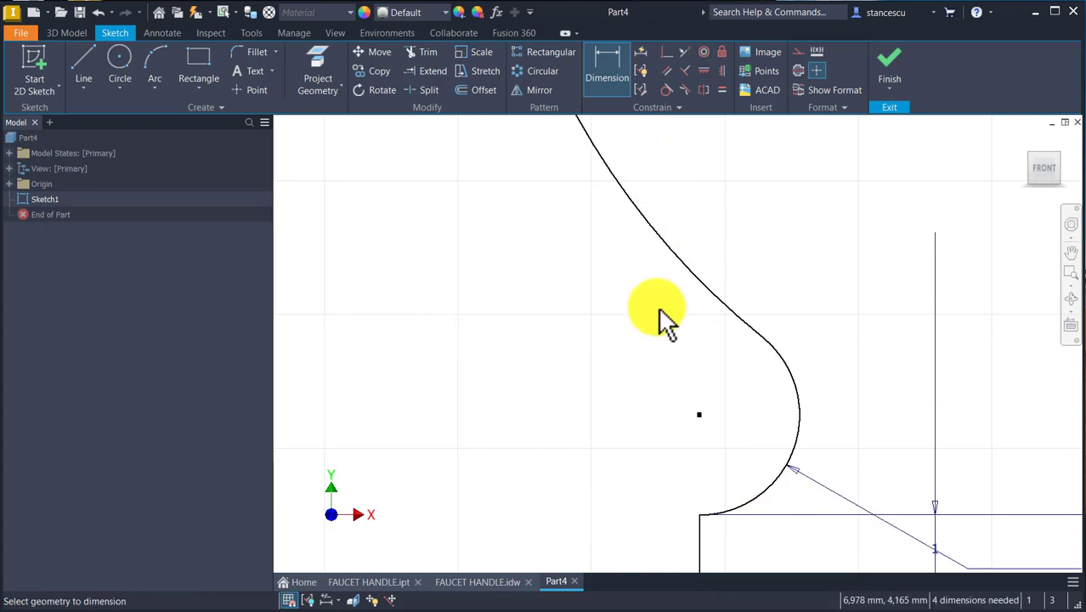
Dimension the radius of the concave arc directly above the small base arc as 7 mm.
left_click(692, 264)
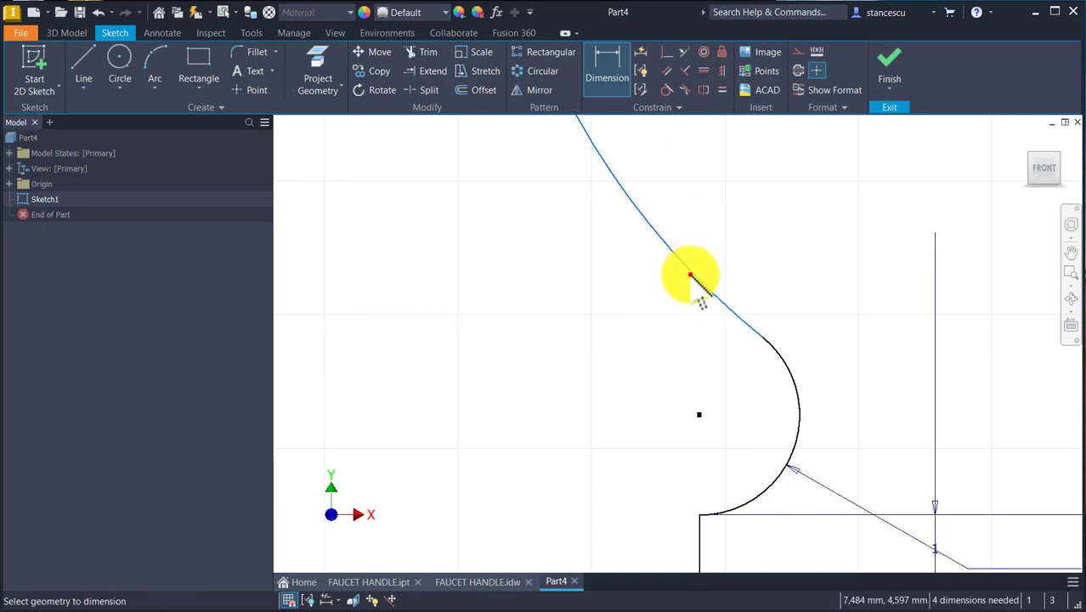
left_click(767, 207)
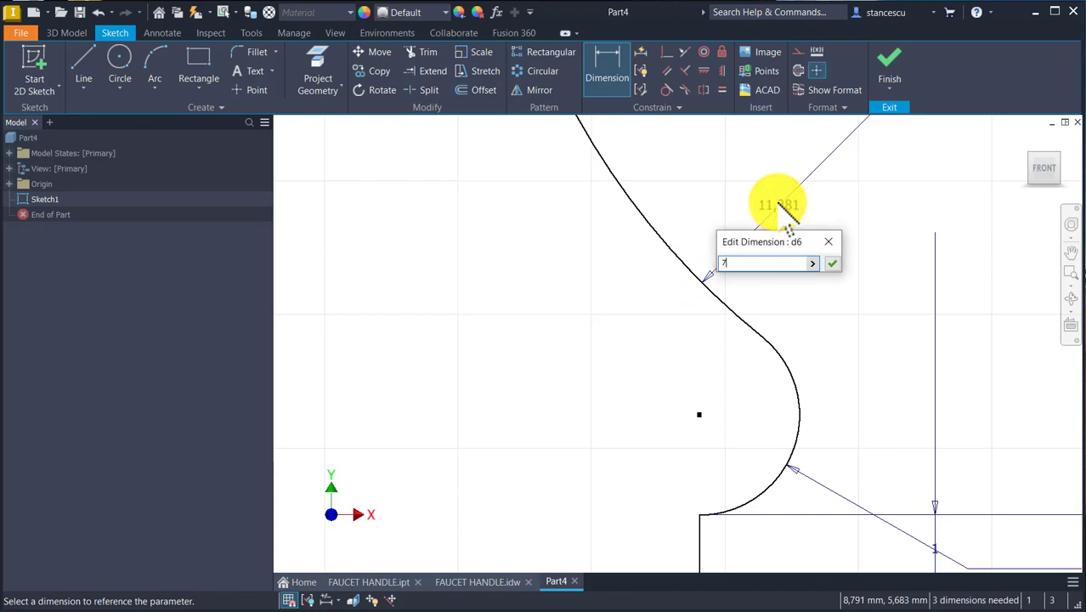
key("Return")
Dimension the large concave arc's radius from its centre point as 23 mm.
key("Home")
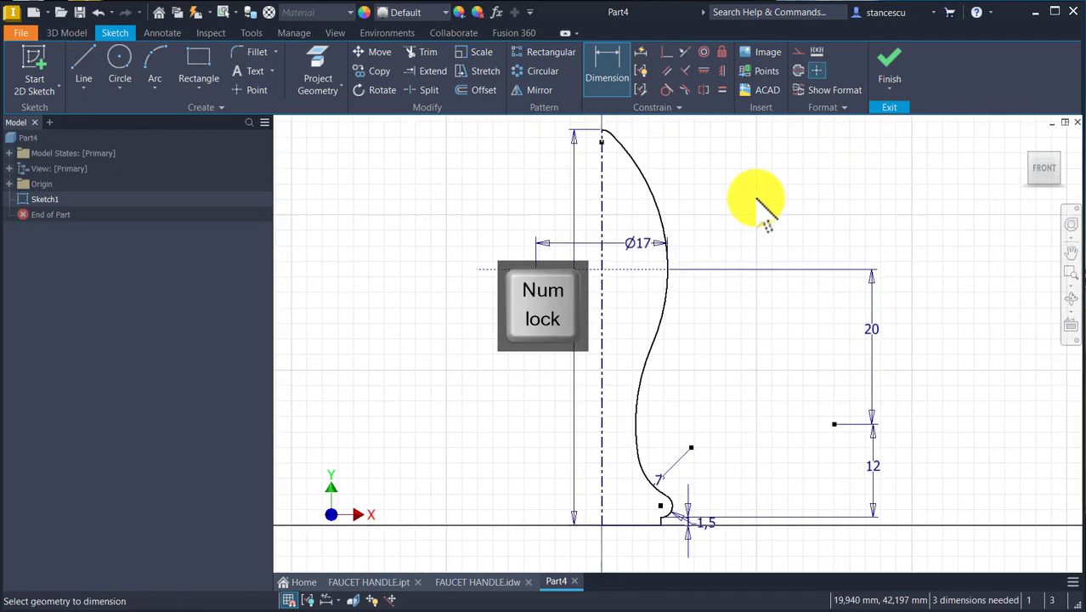
left_click(636, 412)
left_click(834, 424)
left_click(712, 405)
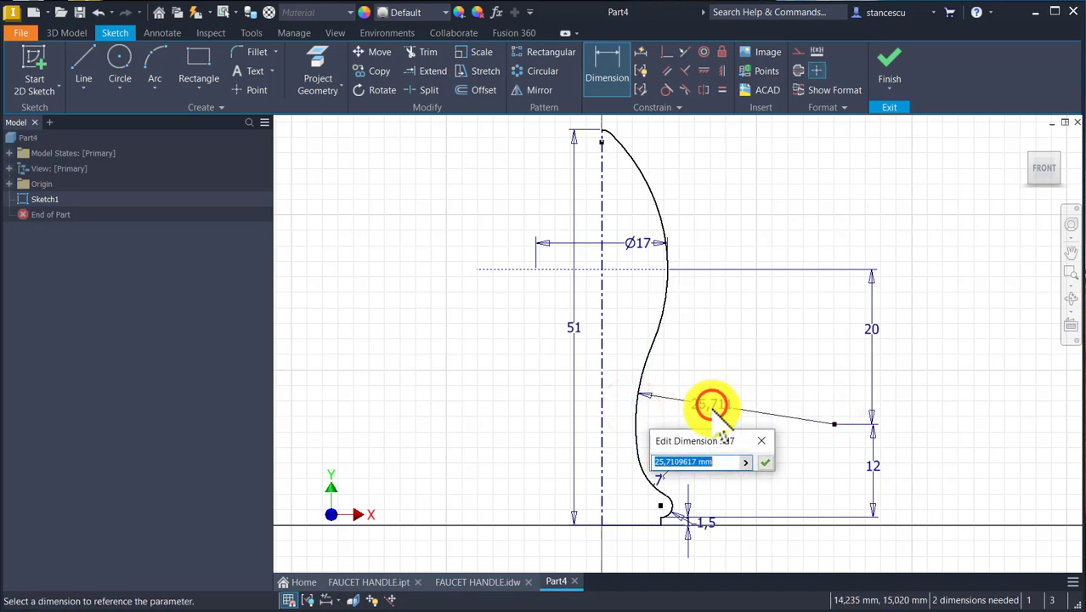
key("Return")
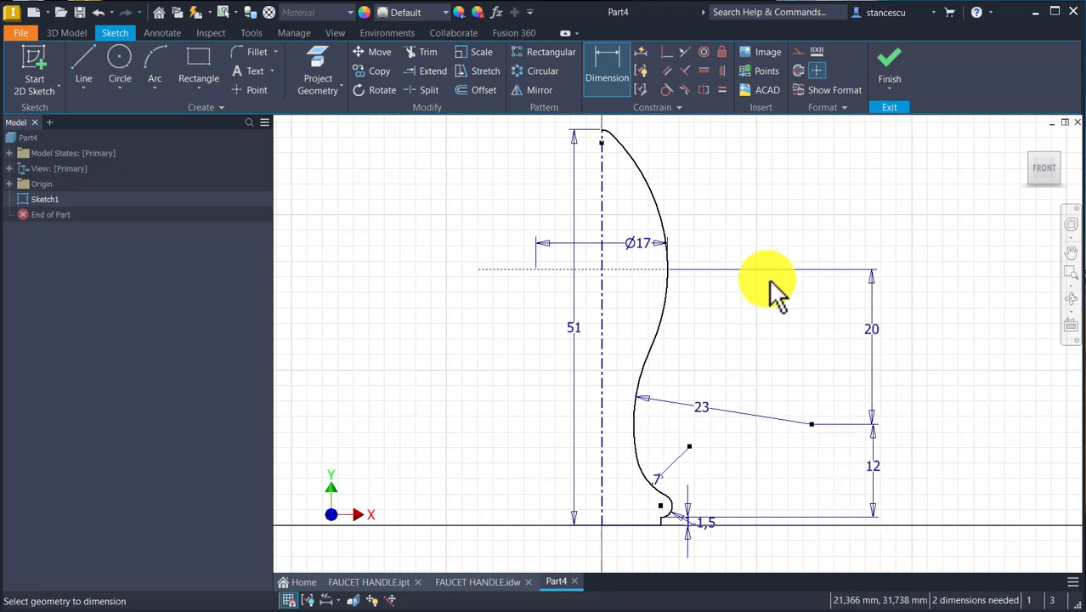
Dimension the vertical distance between the profile's top point and the topmost arc's lower end as 2 mm.
middle_click_drag(716, 241, 770, 362)
scroll(732, 204, "up", 3)
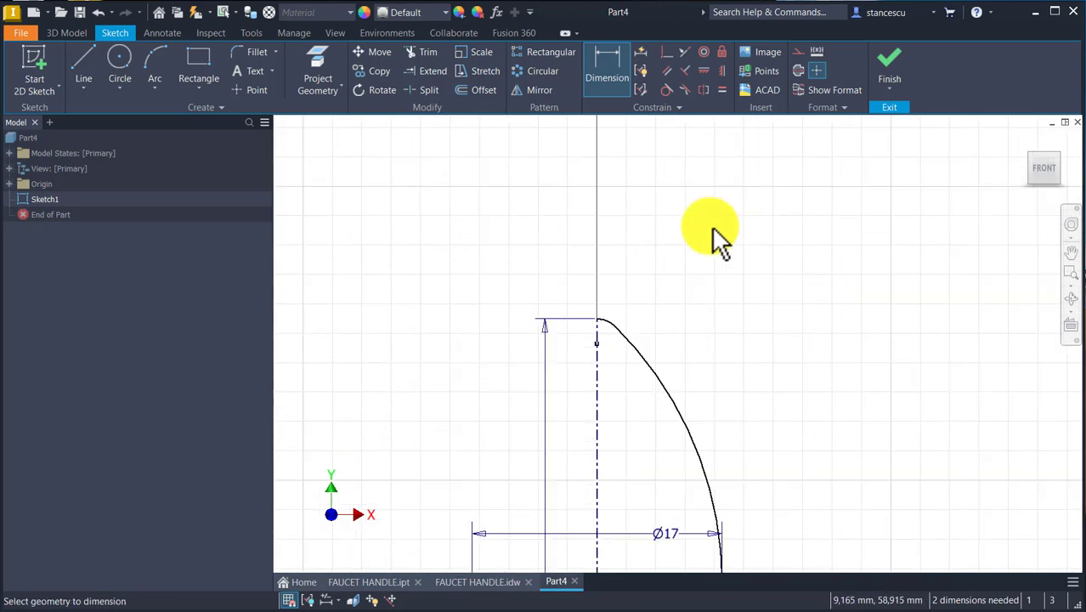
left_click(595, 320)
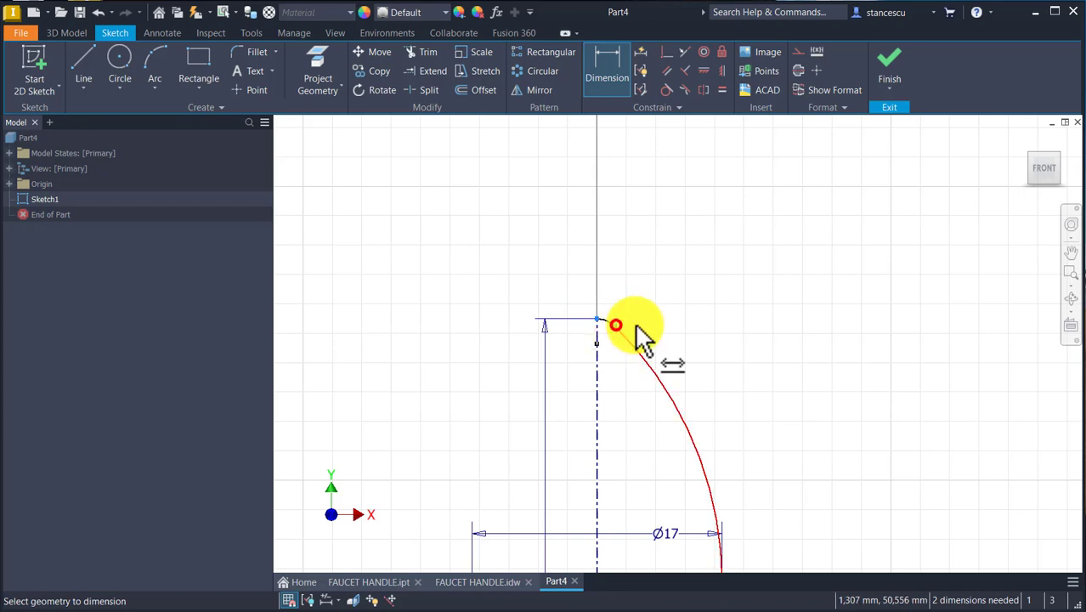
left_click(616, 326)
left_click(764, 312)
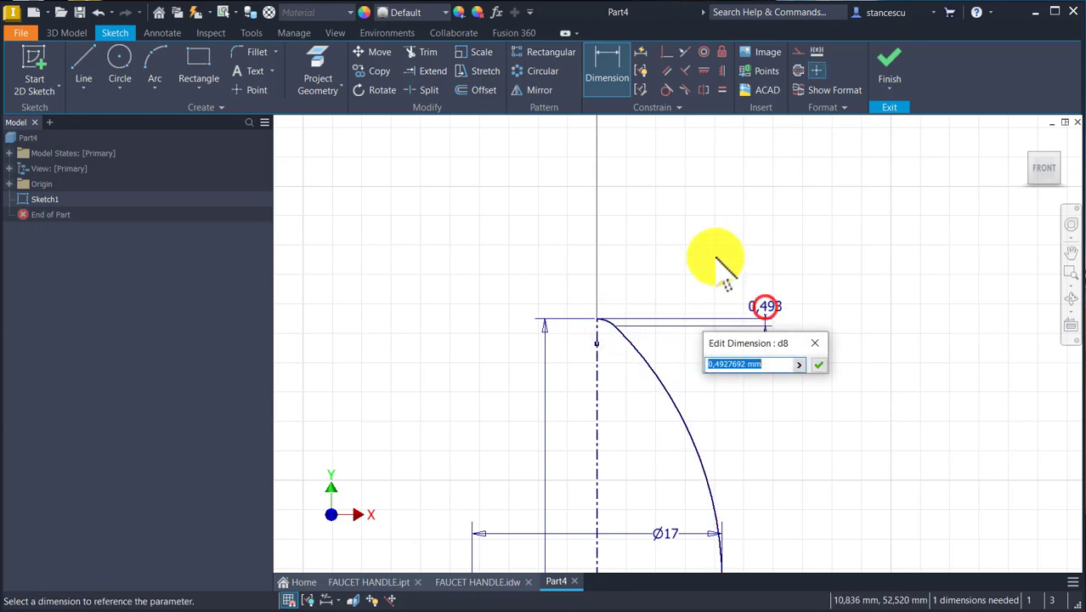
type("2")
key("Return")
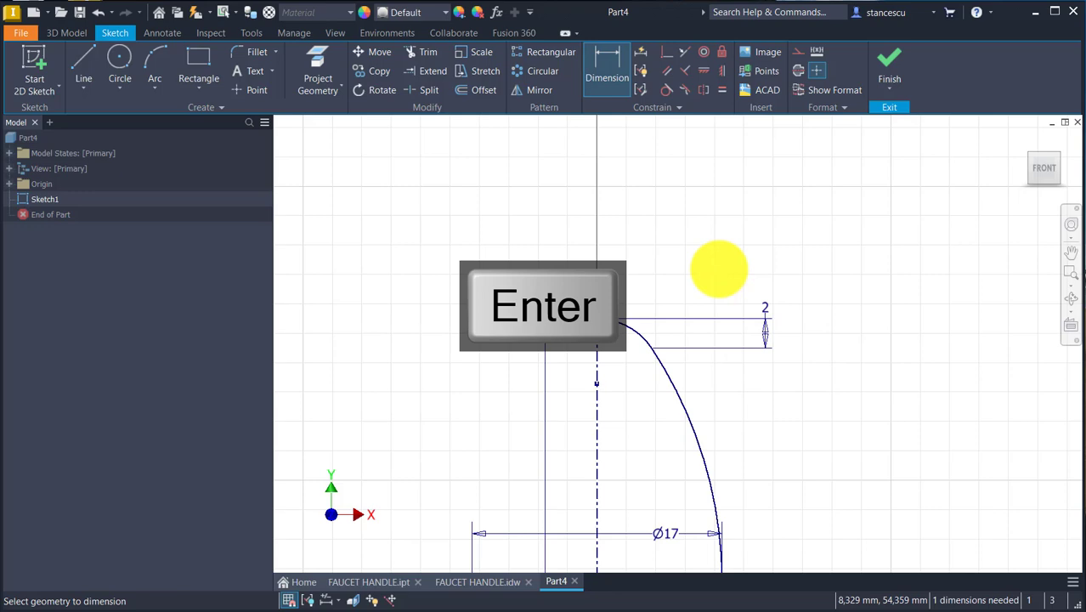
Add a 15 mm diameter dimension between the short vertical line at the profile's base and the centerline.
key("Num_Lock")
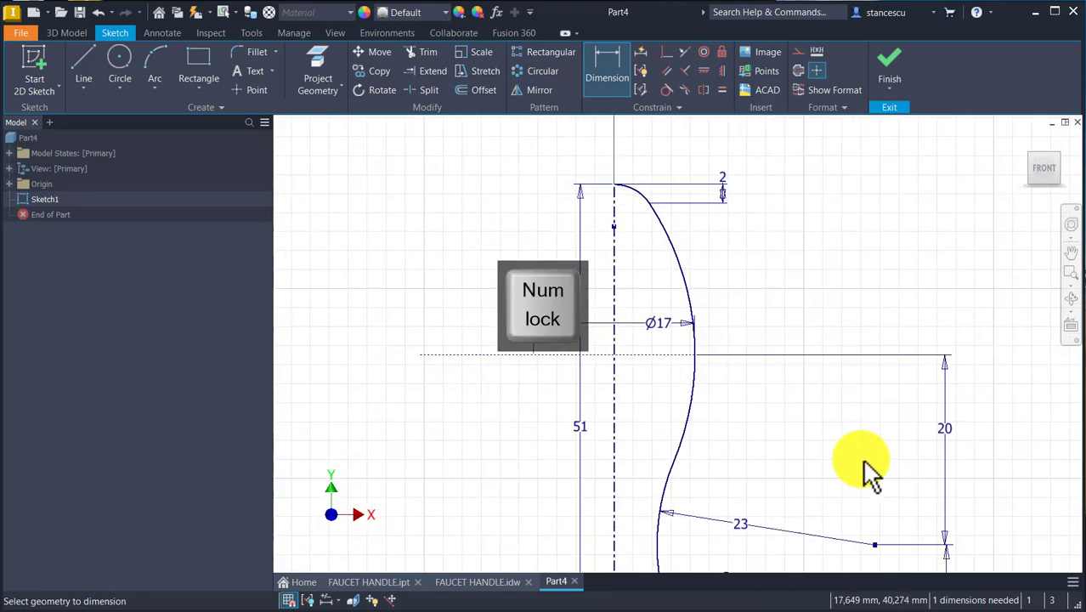
scroll(724, 537, "up", 2)
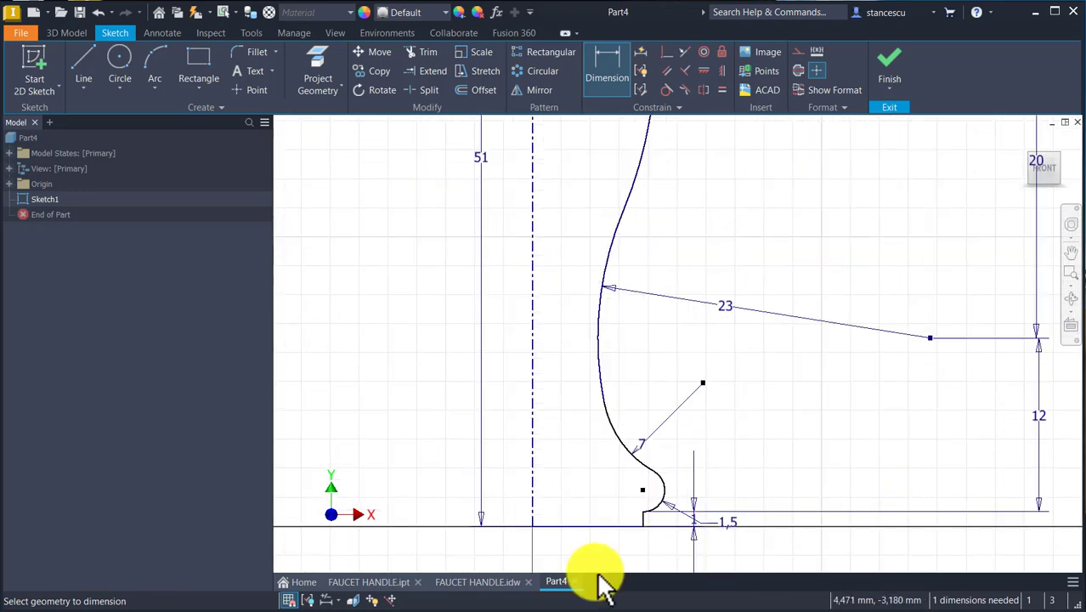
middle_click_drag(653, 519, 714, 391)
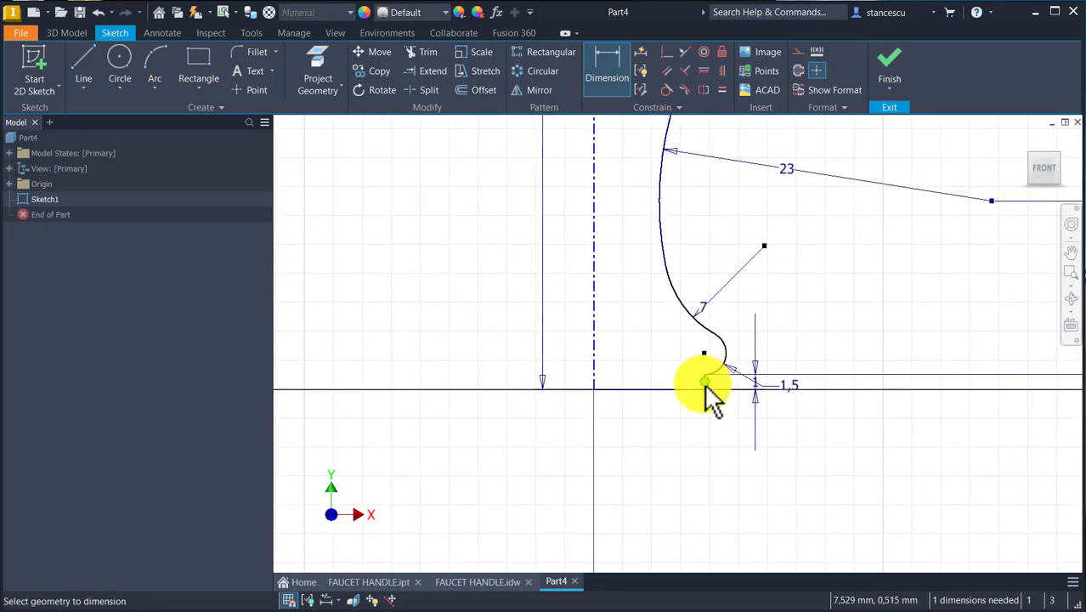
scroll(722, 407, "up", 2)
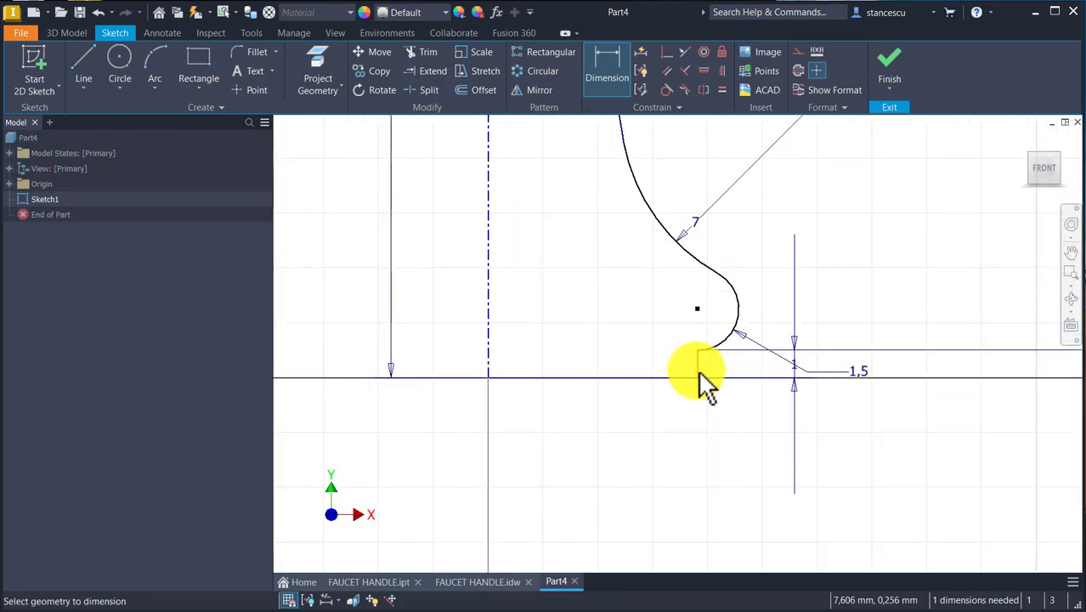
left_click(697, 371)
left_click(487, 354)
left_click(565, 435)
type("15")
key("Return")
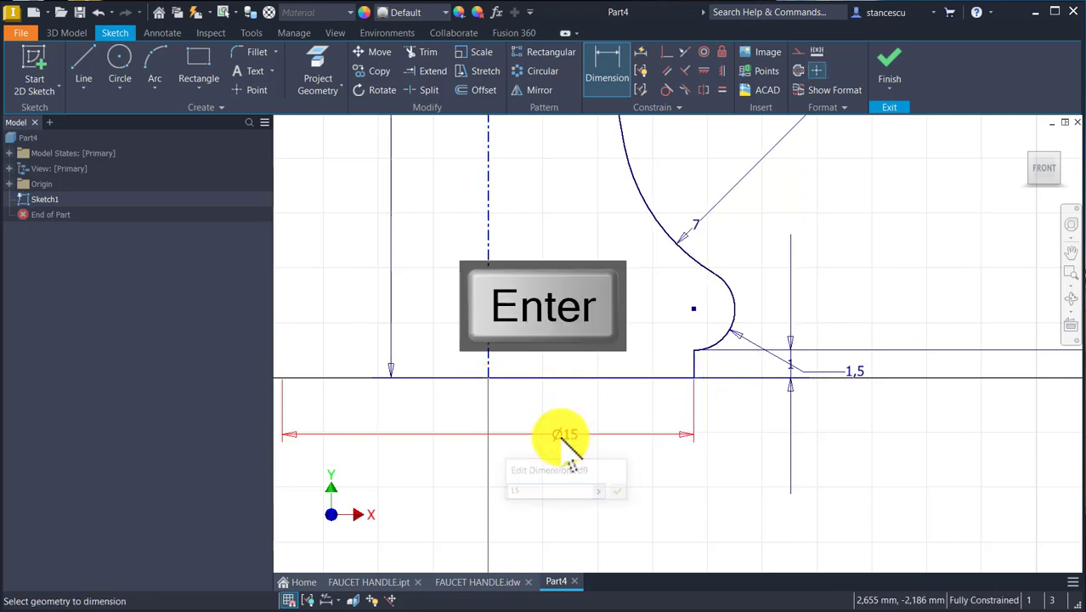
Finish the sketch and revolve the closed half profile a full 360 degrees around the centerline into a solid.
key("Home")
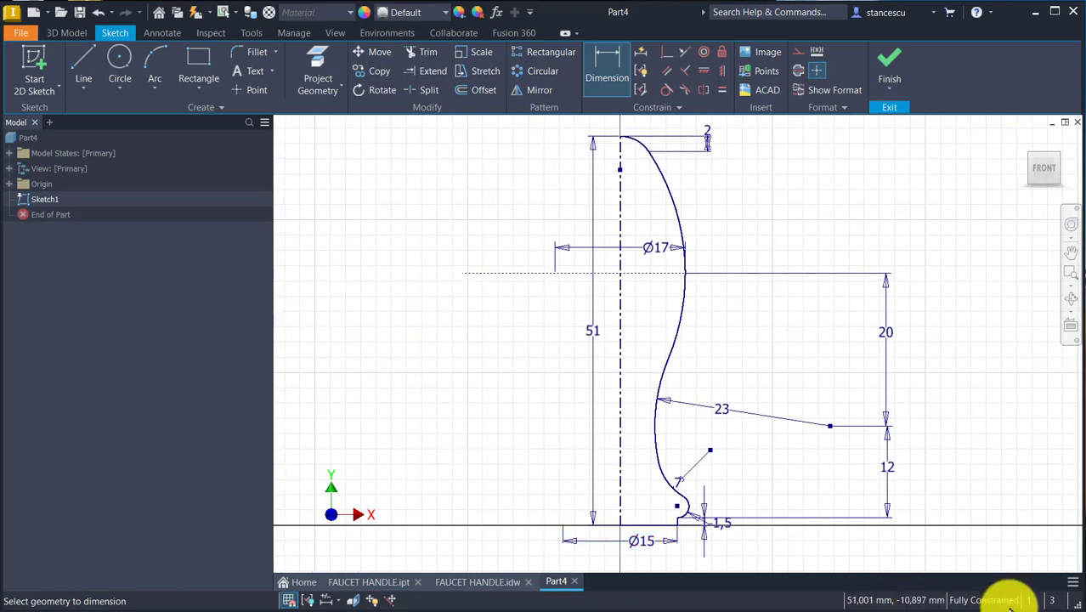
left_click(889, 64)
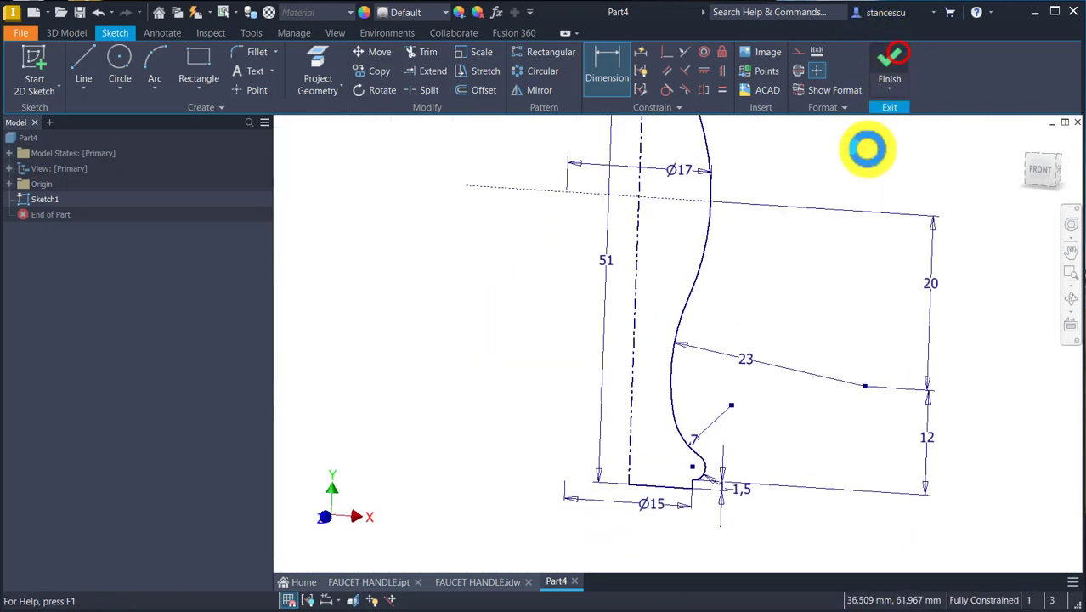
key("Num_Lock")
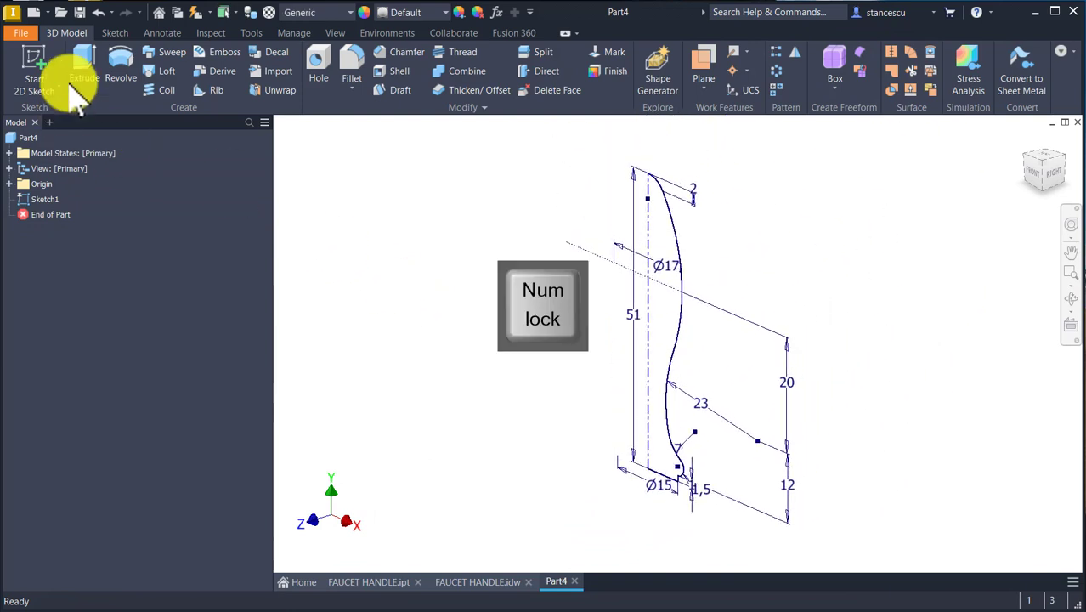
left_click(121, 61)
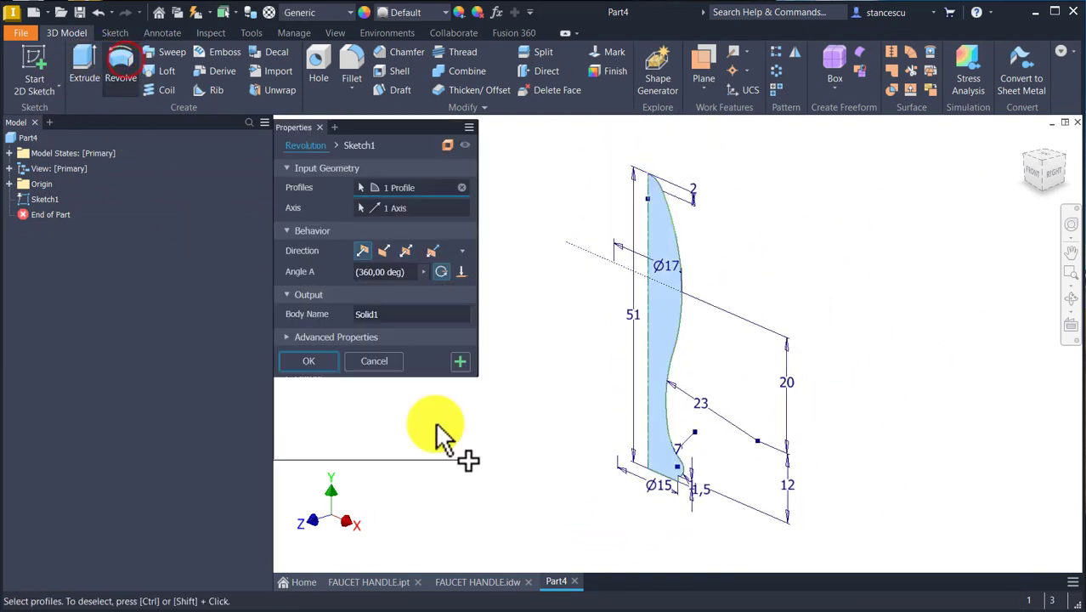
key("F6")
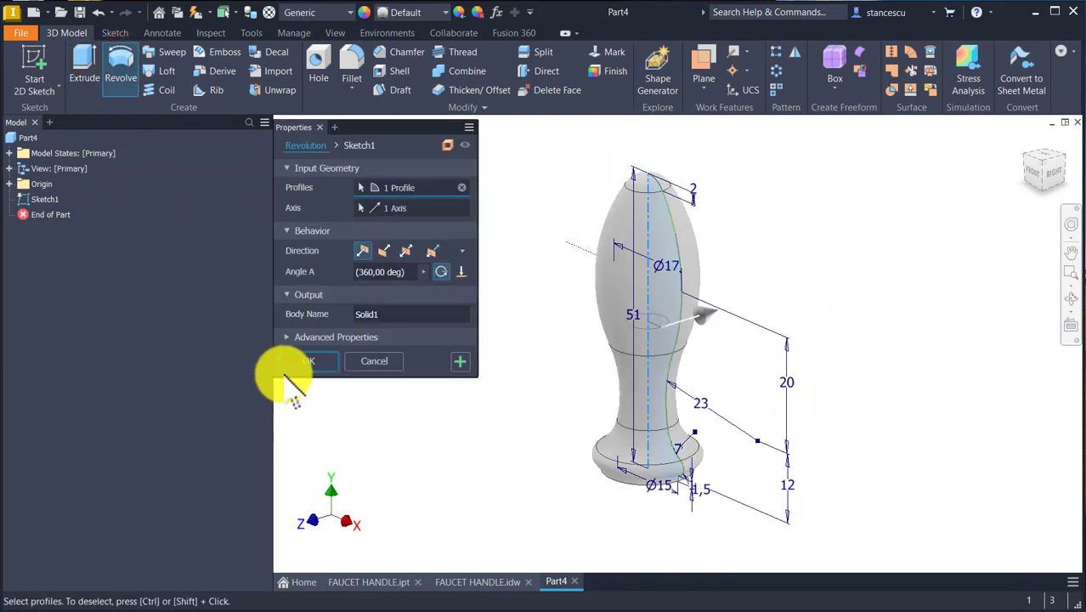
left_click(332, 354)
left_click(499, 544)
Examine the elbow's path, diameters and radii below the grip in the FAUCET HANDLE.idw drawing, and return to Part4.
left_click(493, 582)
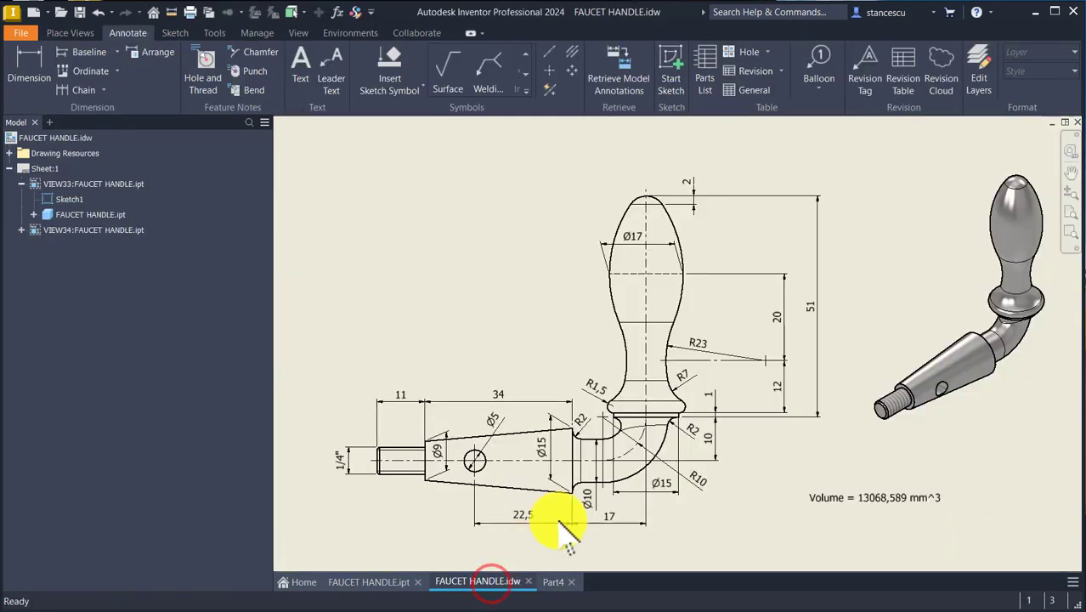
scroll(645, 429, "up", 5)
left_click(661, 396)
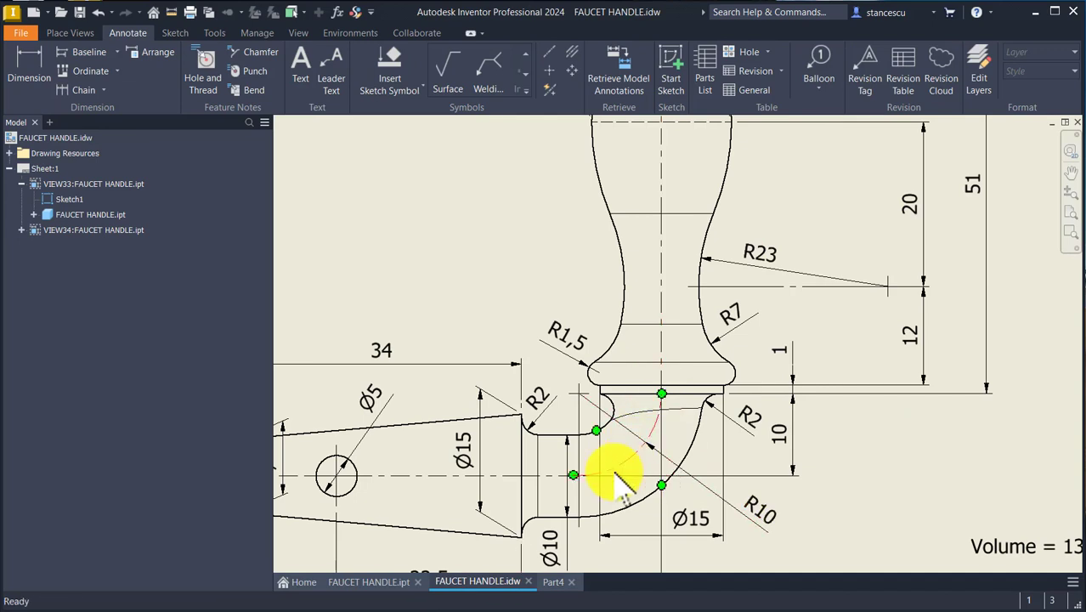
left_click(675, 463)
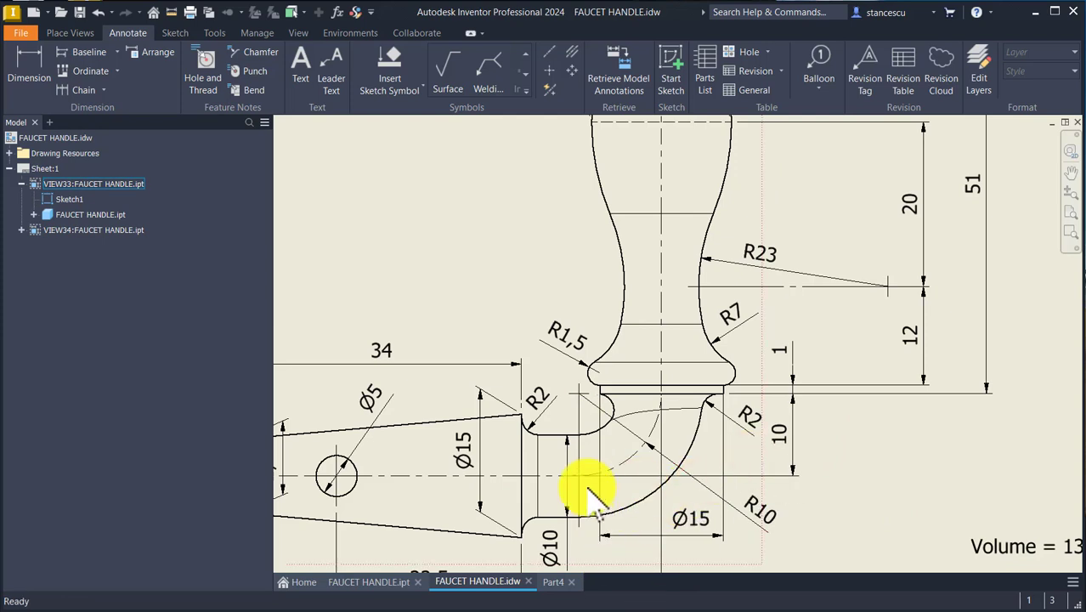
middle_click_drag(574, 488, 576, 477)
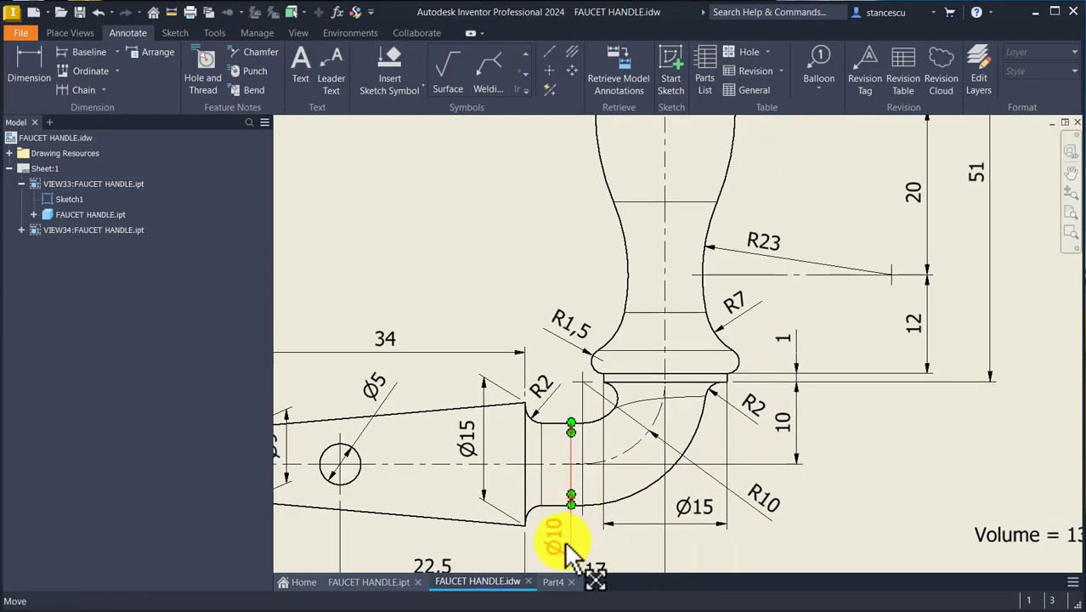
left_click(660, 416)
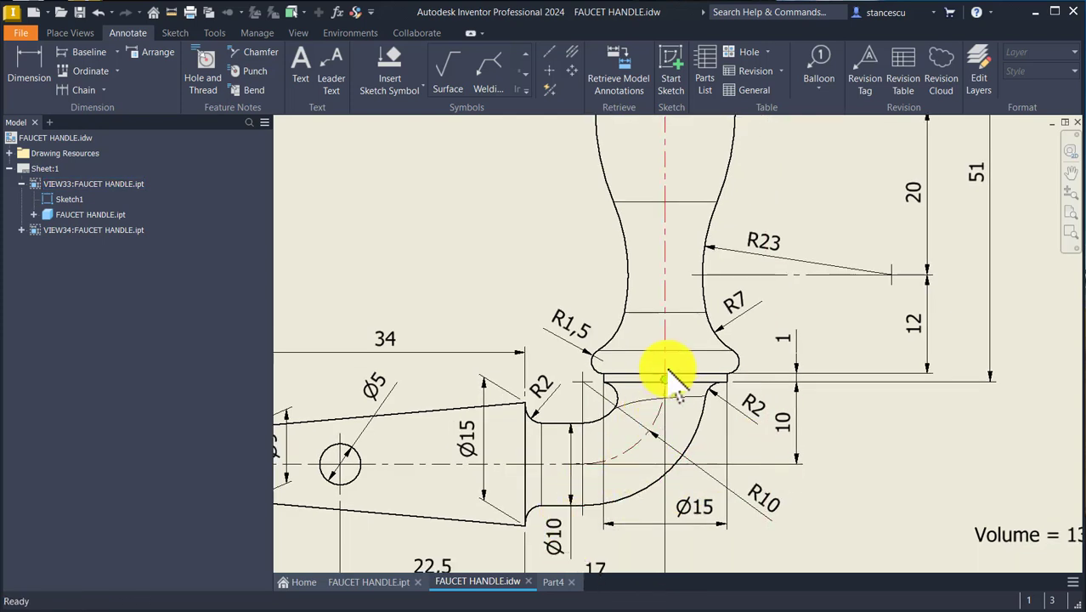
left_click_drag(662, 414, 777, 517)
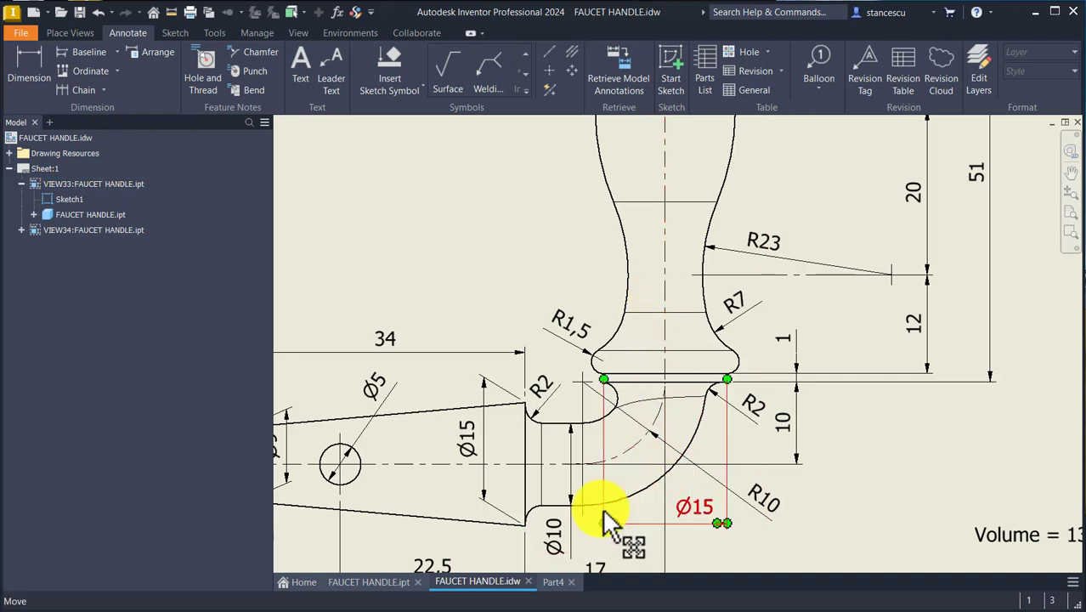
middle_click_drag(659, 417, 675, 350)
left_click_drag(598, 528, 600, 535)
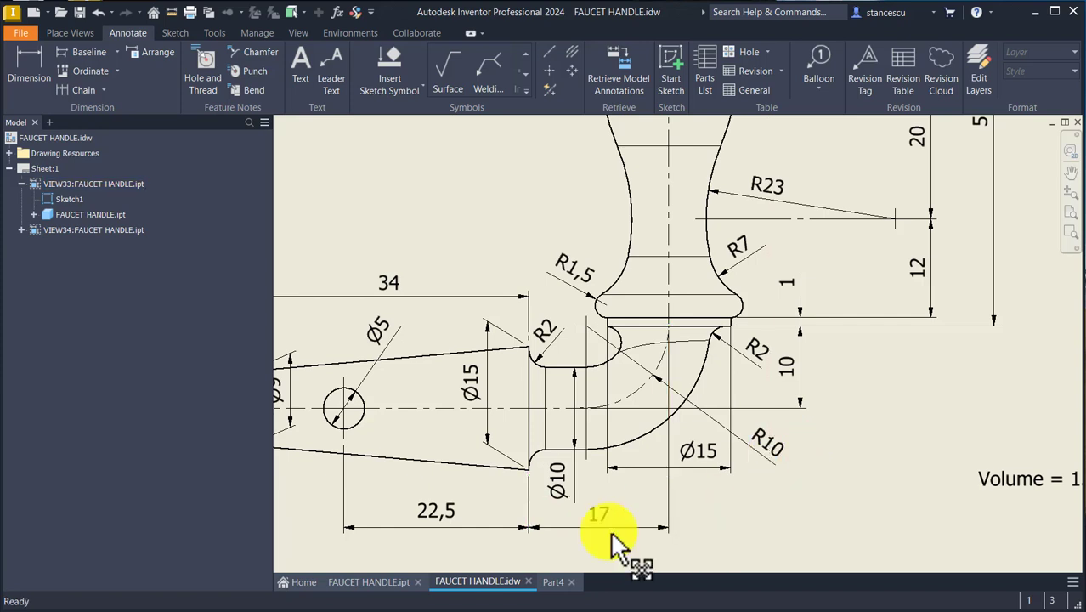
left_click(557, 583)
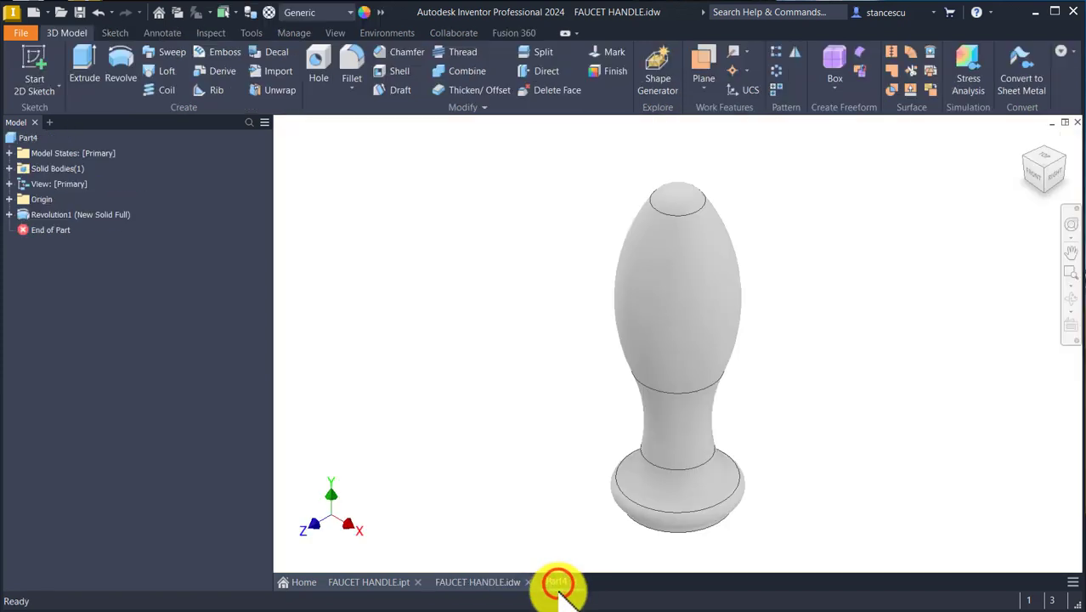
Start a sketch on the origin XY plane and slice the graphics at the sketch plane.
left_click(9, 199)
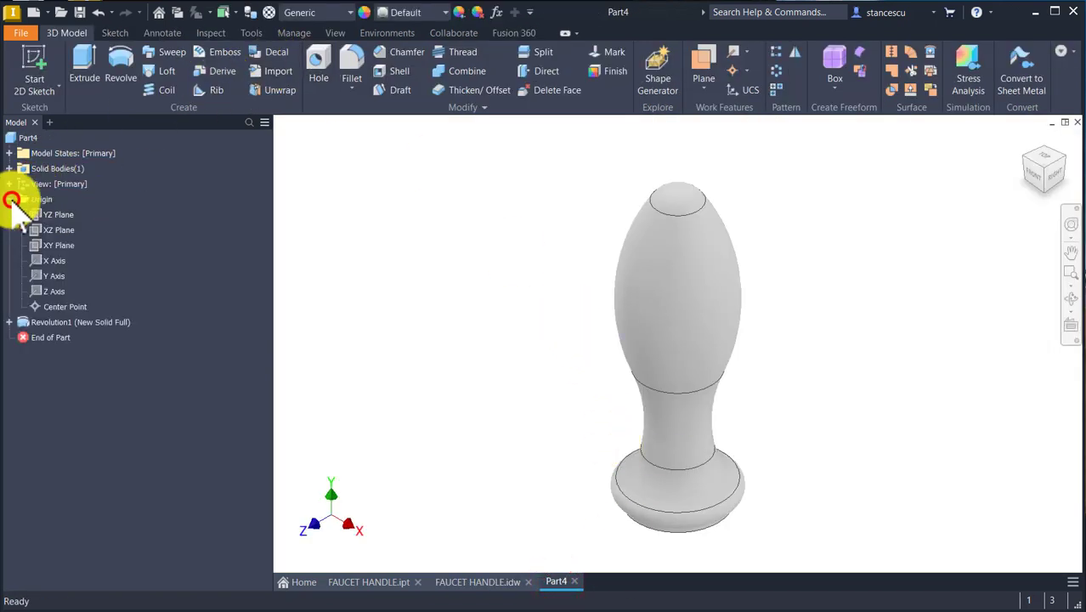
left_click(56, 245)
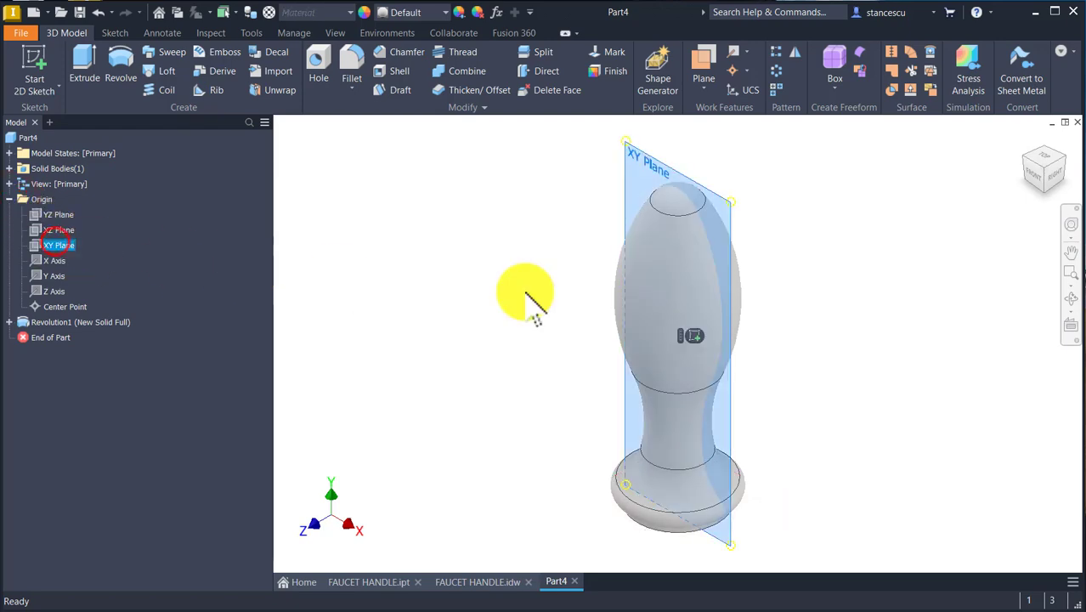
left_click(692, 338)
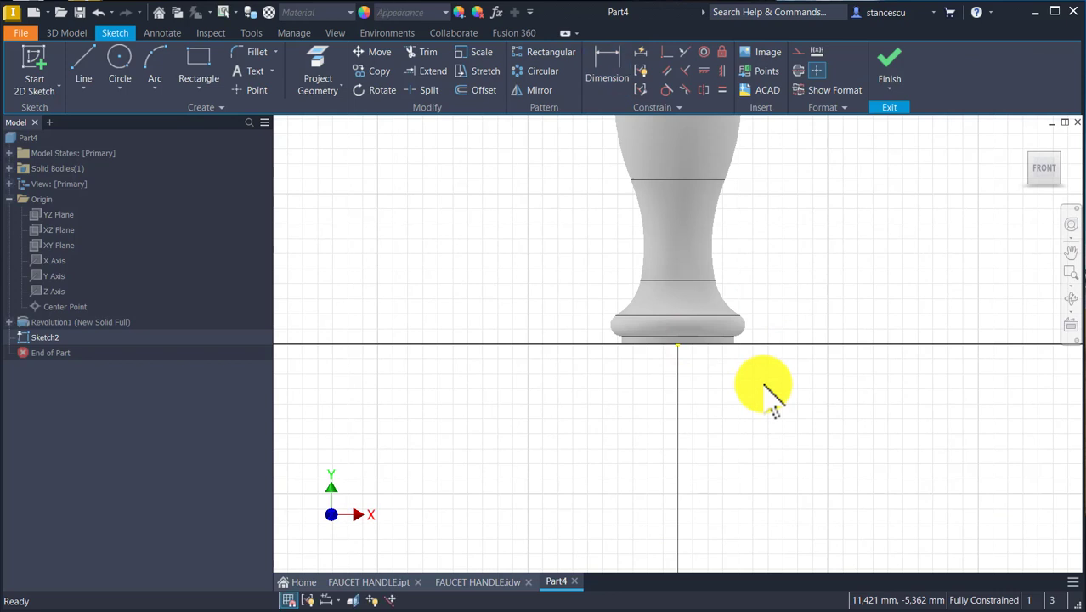
key("F7")
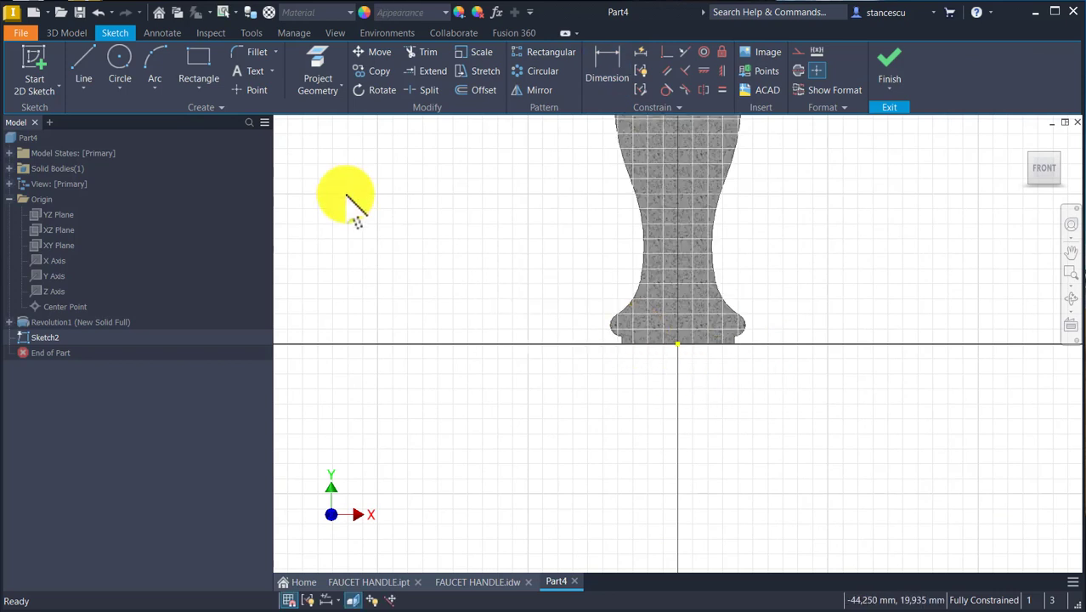
Sketch the elbow's path: a horizontal line below the grip and a tangent arc of about 11 mm radius ending at the origin.
left_click(93, 72)
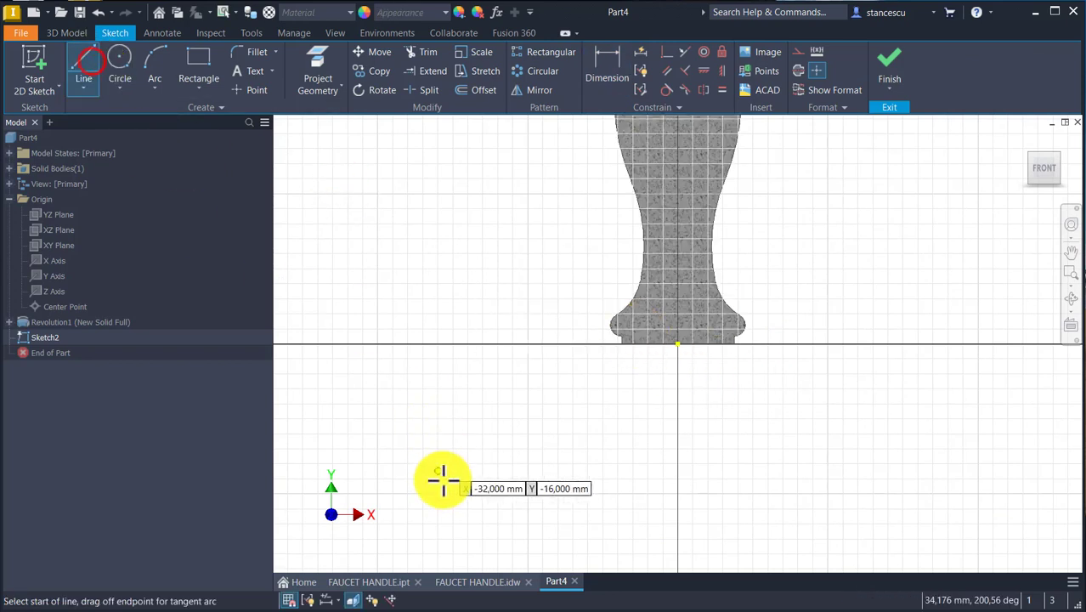
left_click(428, 423)
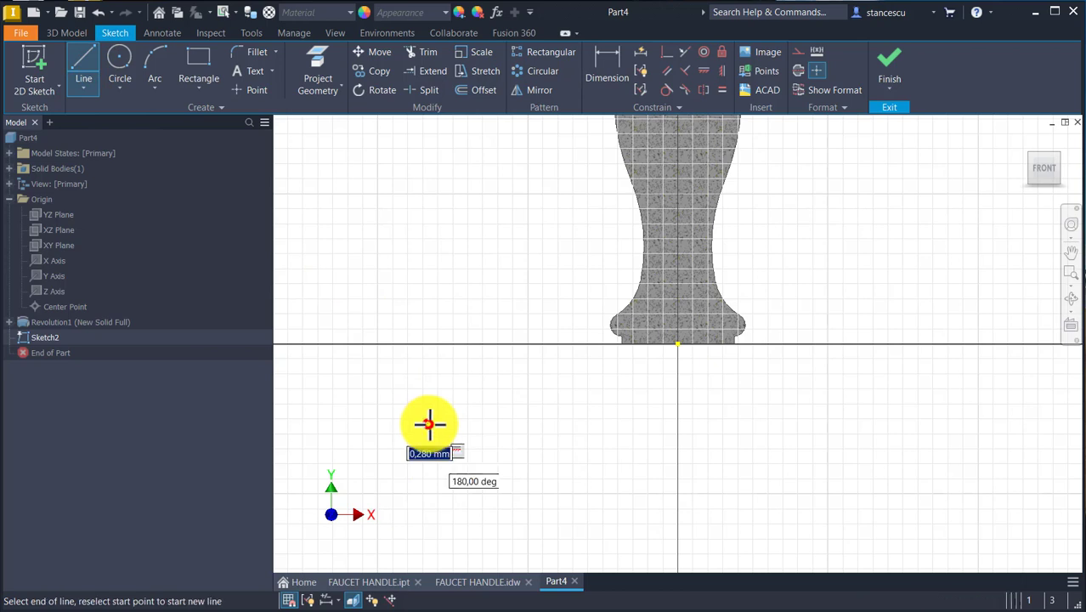
left_click(592, 424)
left_click_drag(592, 424, 678, 345)
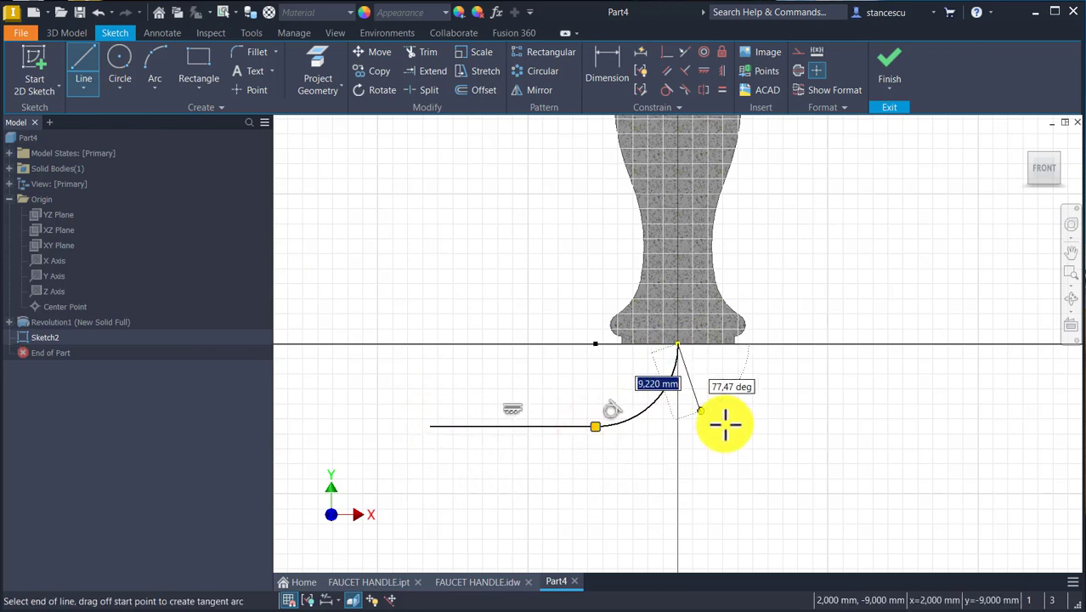
key("Escape")
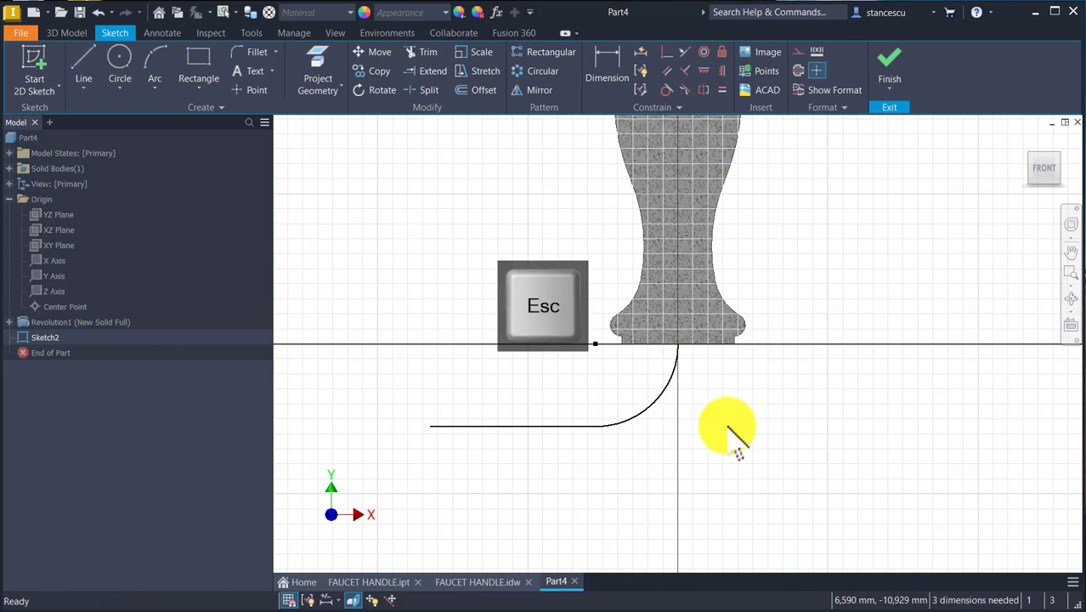
Move the arc's center point slightly down, and constrain it horizontally level with the origin.
left_click_drag(597, 344, 596, 358)
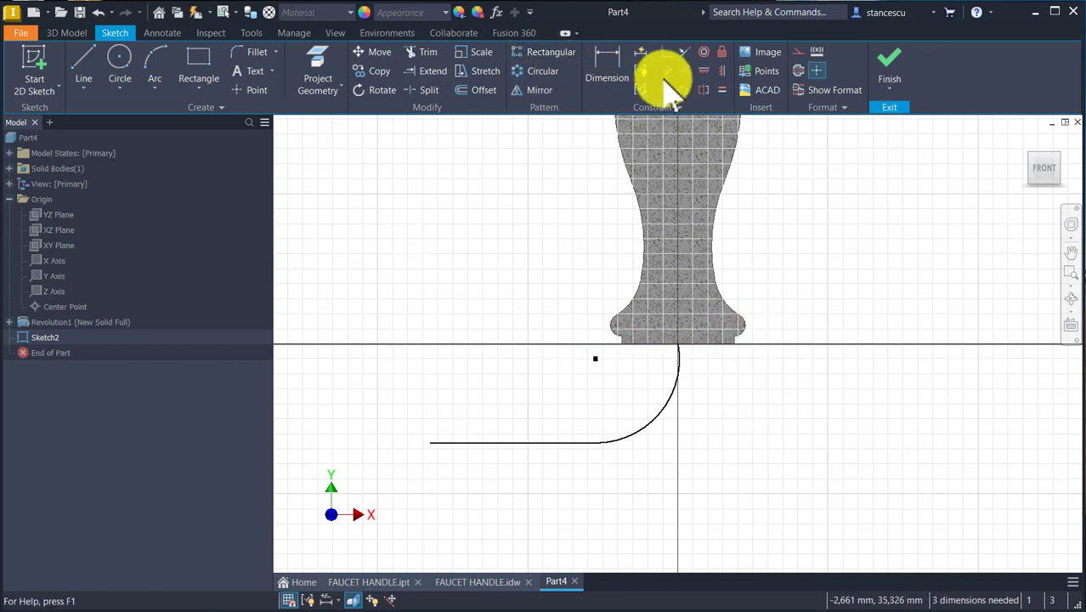
left_click(705, 69)
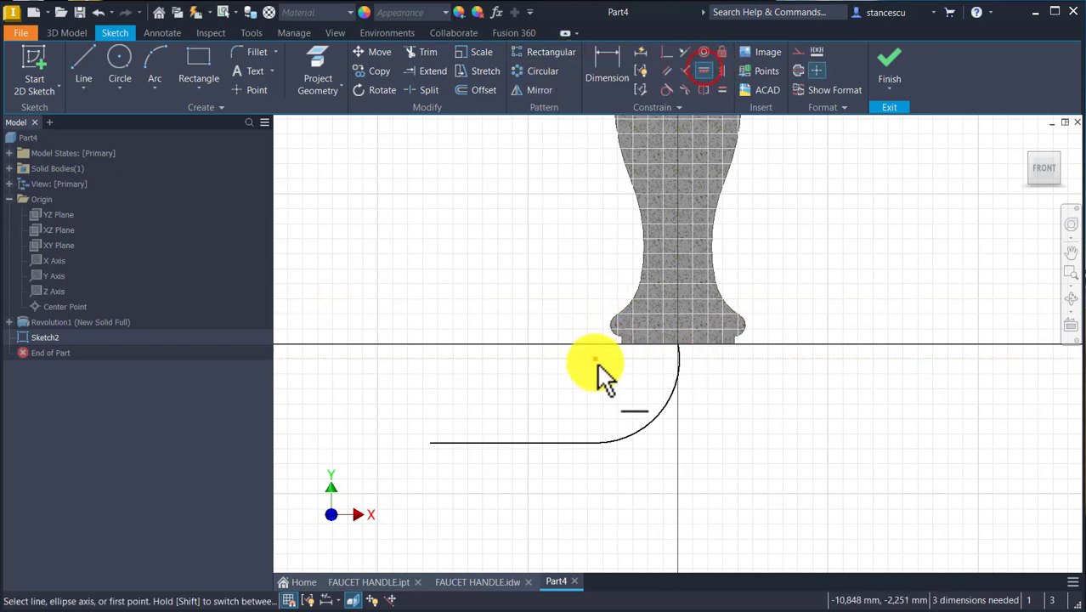
left_click(594, 357)
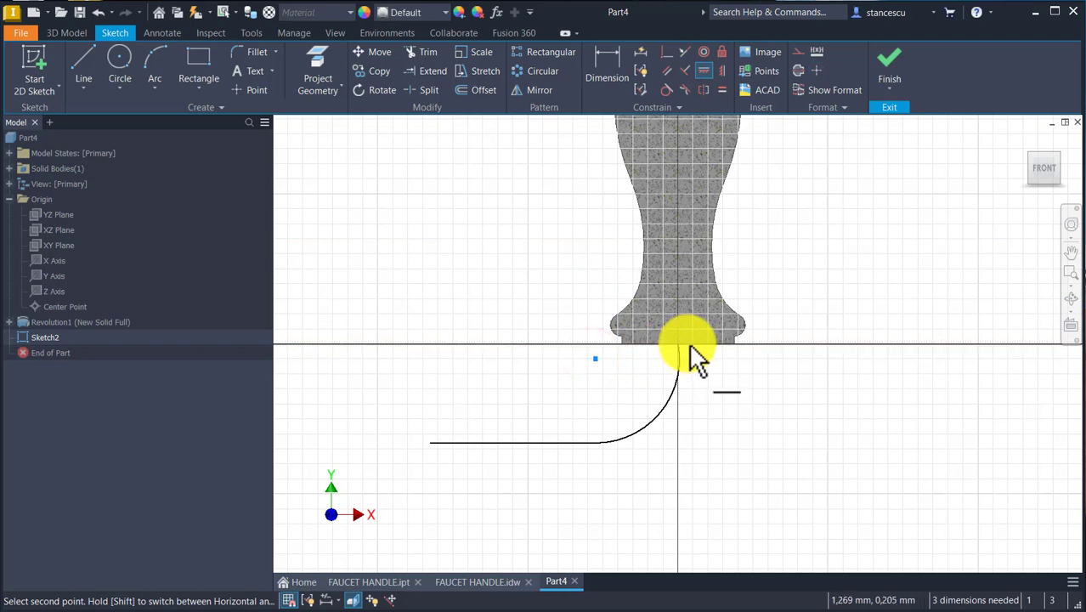
left_click(680, 345)
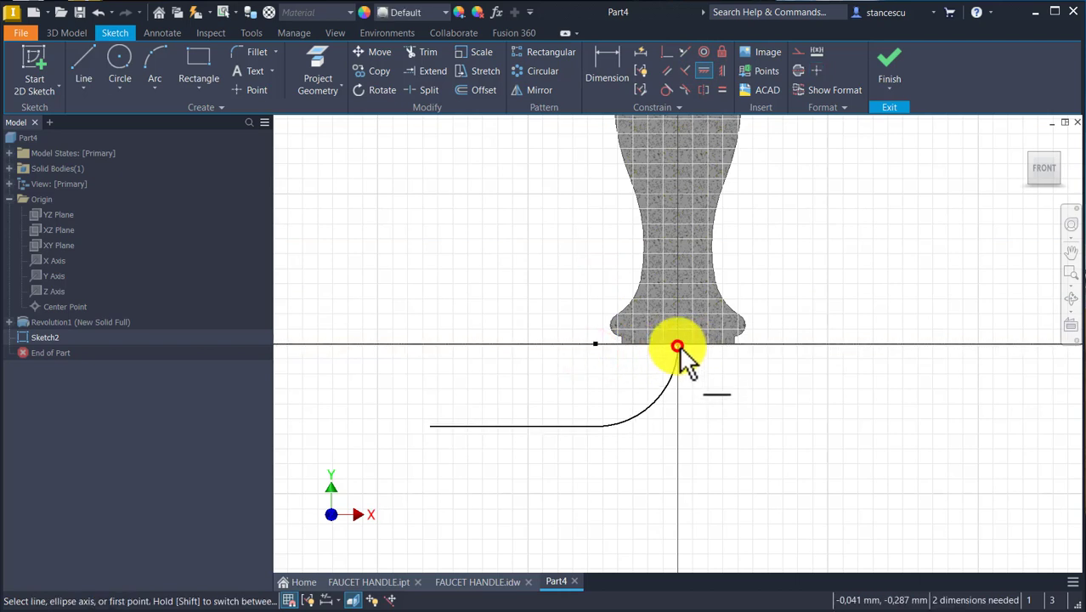
Dimension the path arc's radius as 10 mm.
left_click(605, 75)
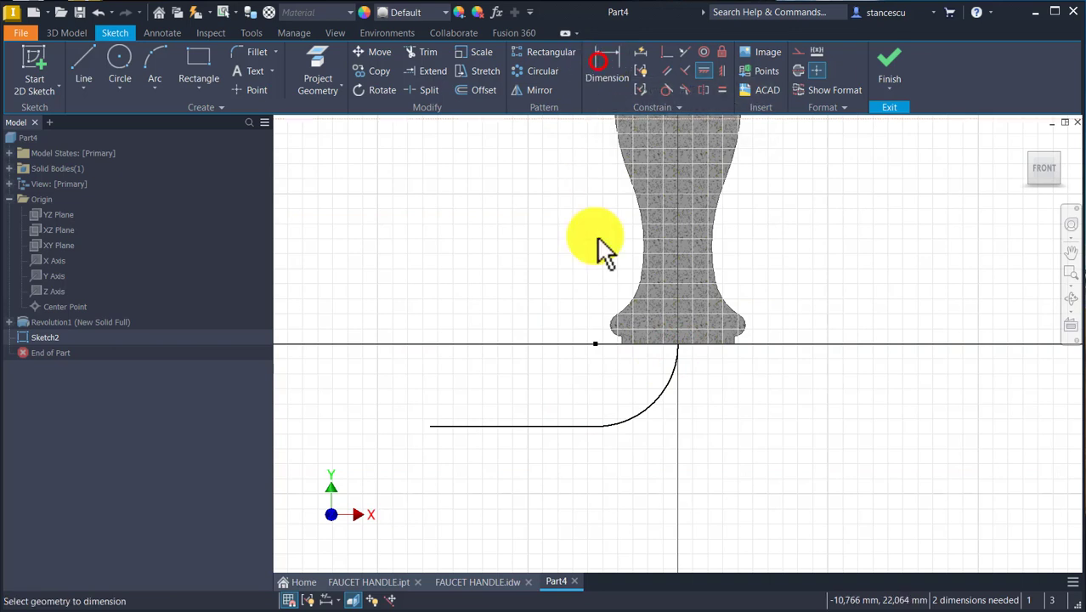
left_click(660, 391)
left_click(736, 430)
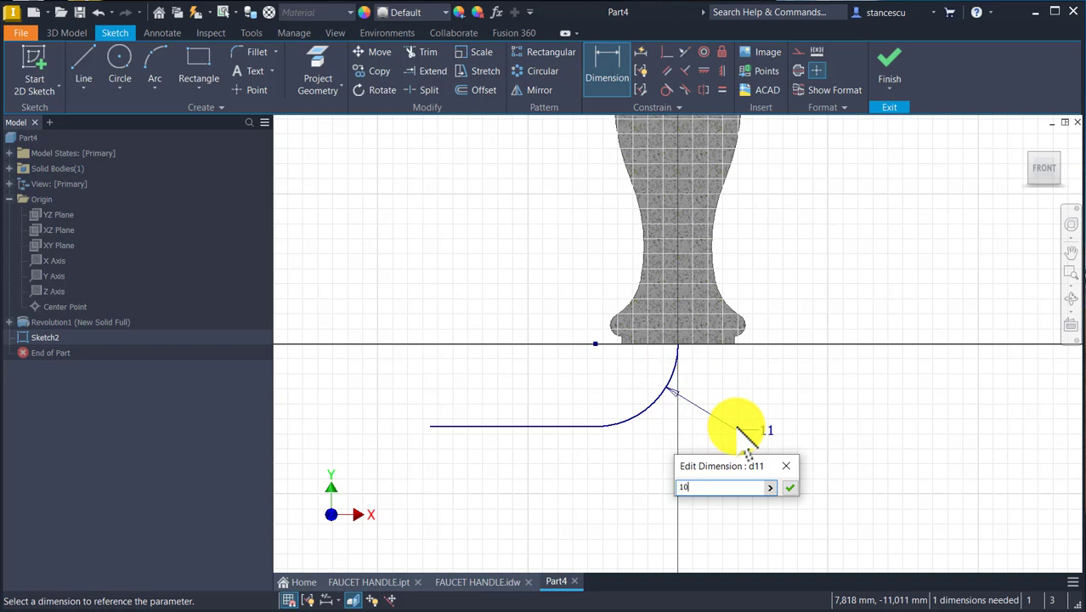
key("Return")
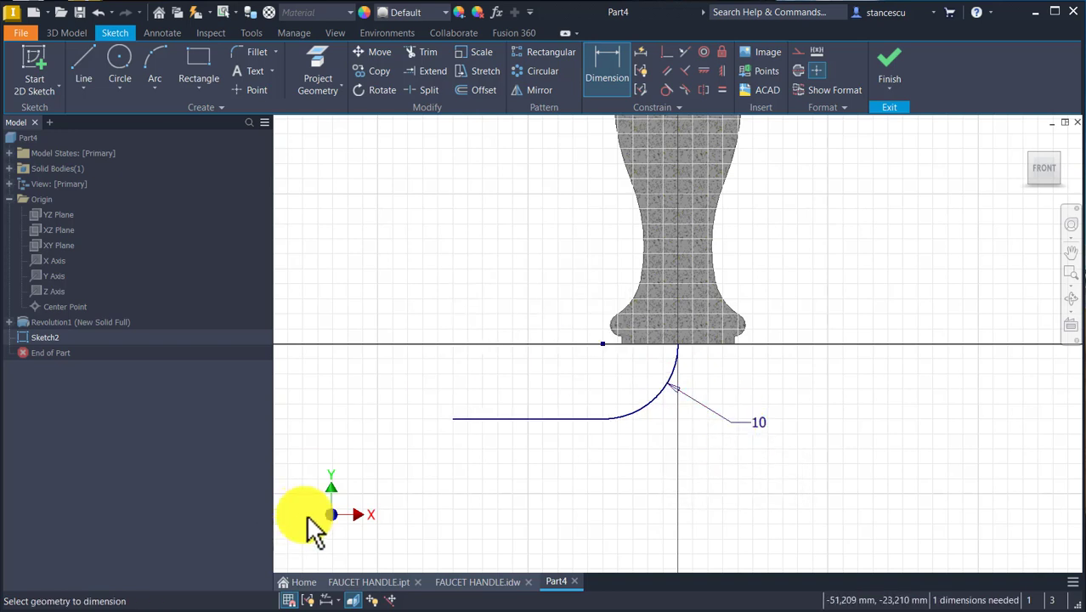
Dimension the horizontal distance from the line's free end to the origin as 17 mm and finish the path sketch.
left_click(450, 418)
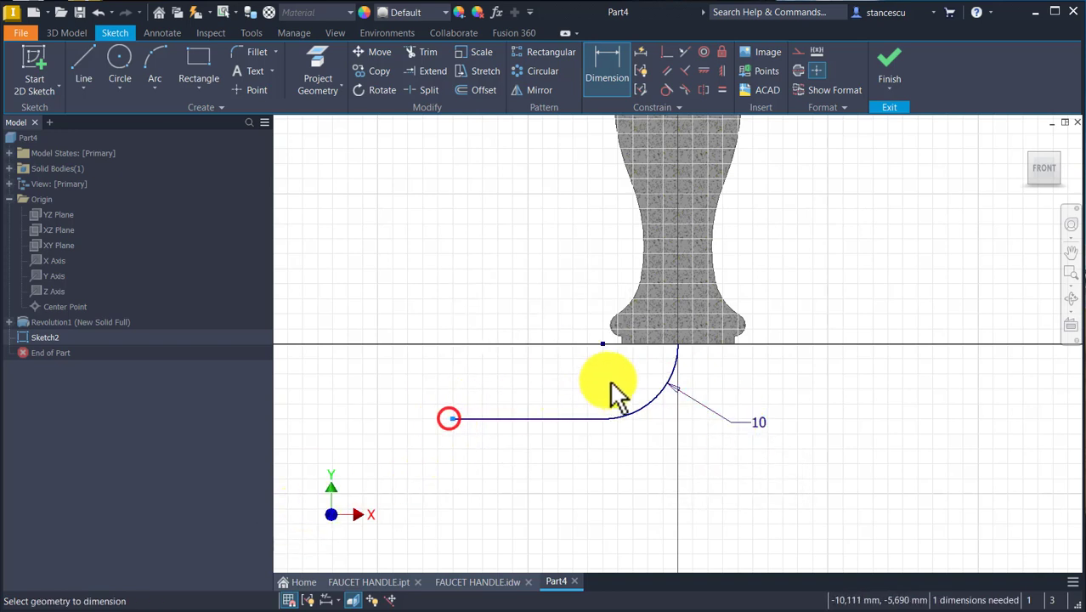
left_click(678, 344)
left_click(600, 483)
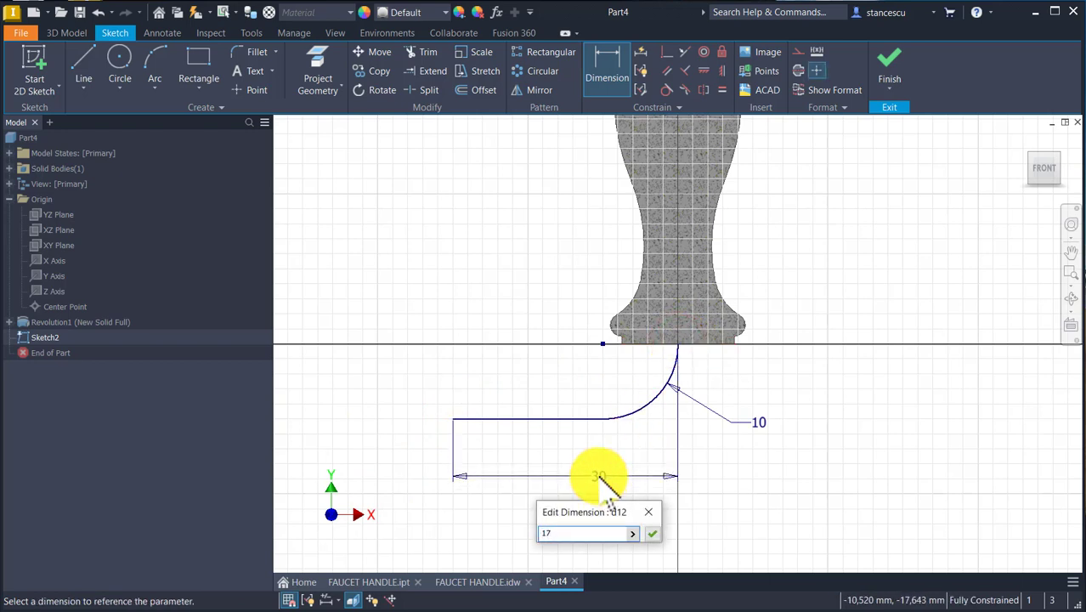
key("Return")
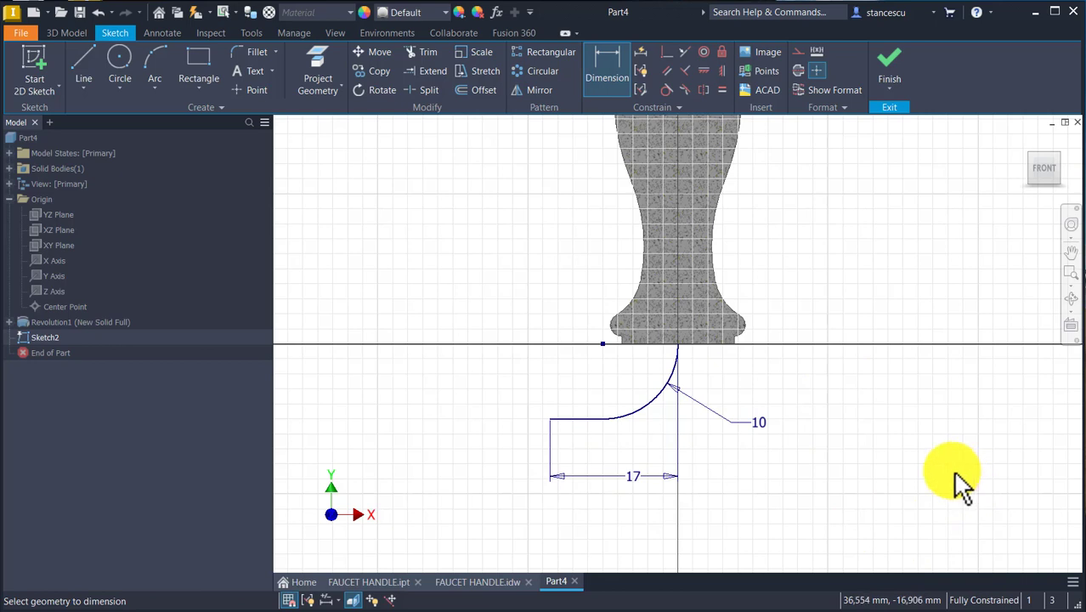
left_click(889, 61)
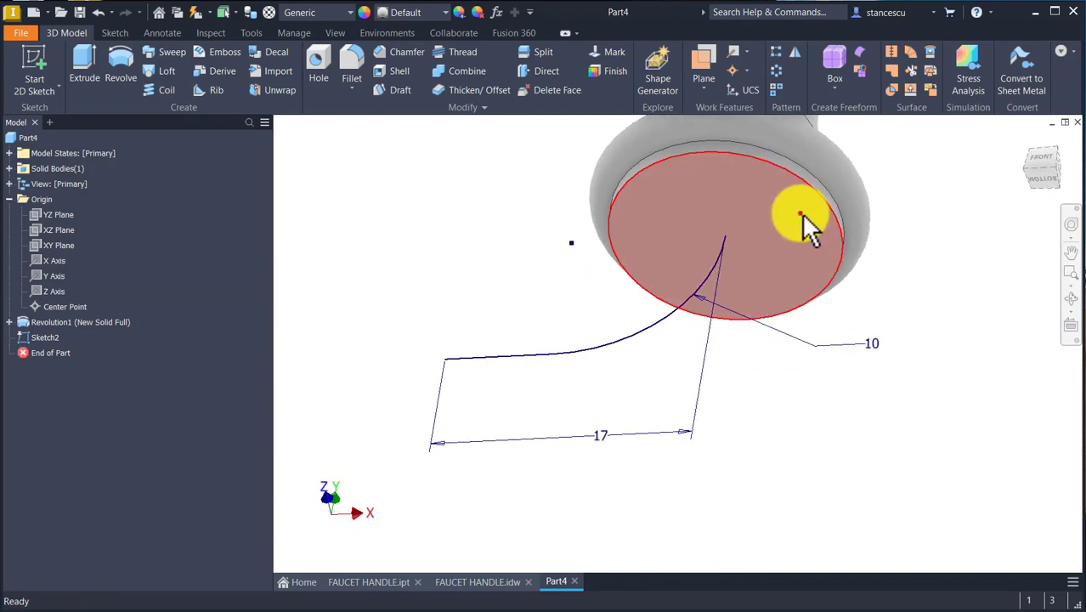
Start a sketch on the grip's flat circular base face and turn its projected edge into construction geometry.
left_click(801, 214)
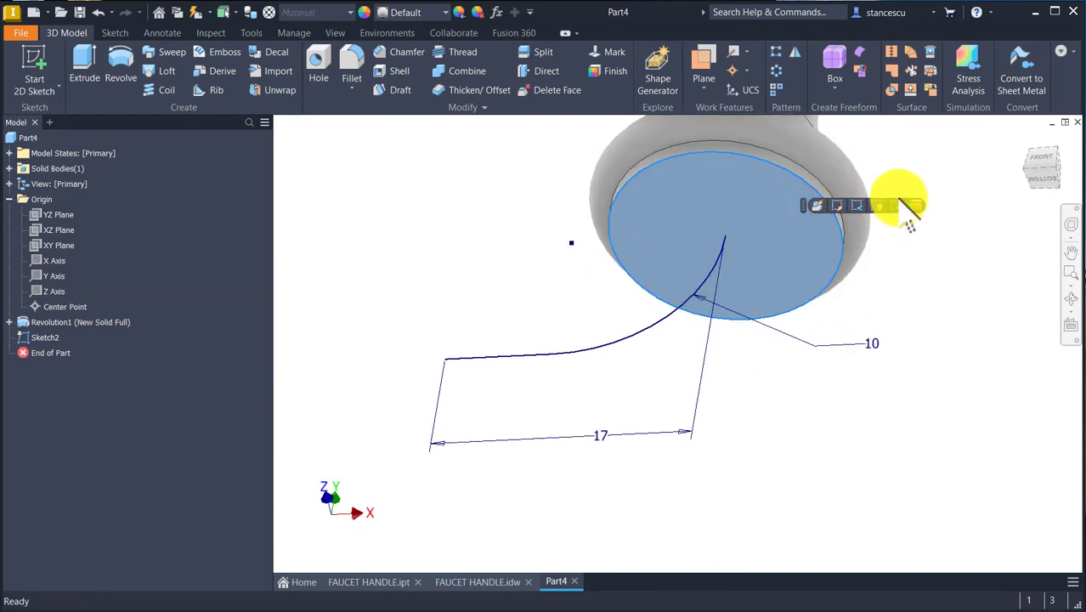
left_click(903, 205)
left_click_drag(886, 223, 734, 291)
left_click(795, 52)
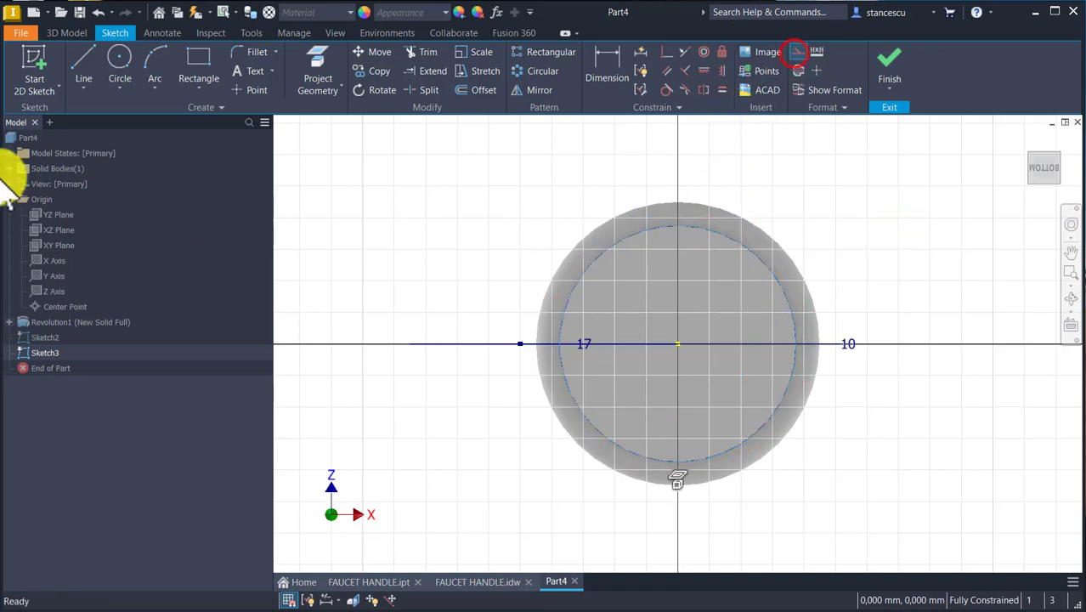
Draw a 10 mm diameter circle centered on the origin and finish the sketch.
left_click(120, 61)
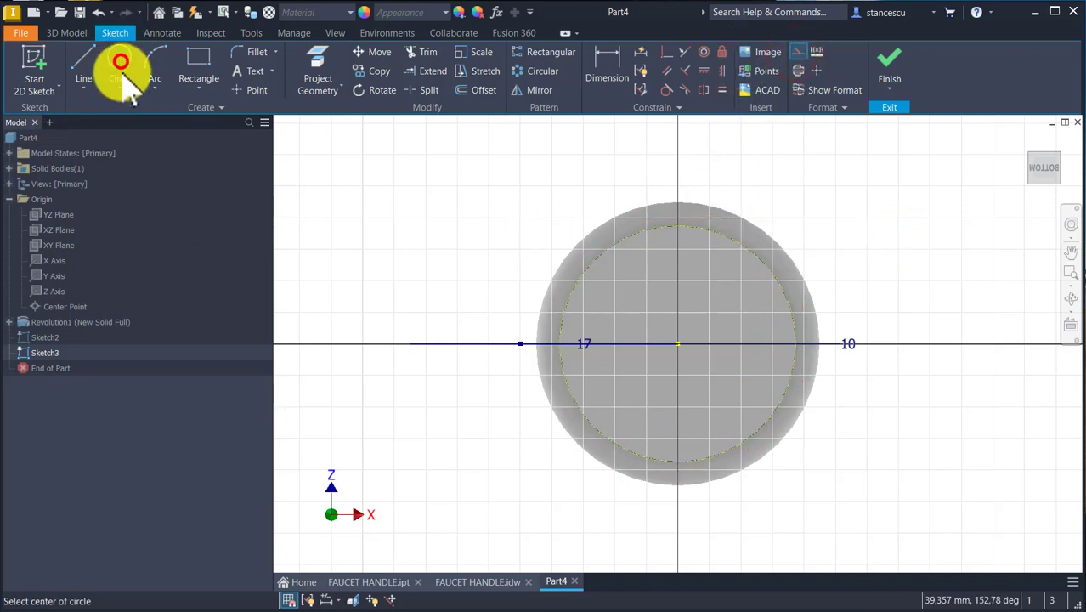
left_click(680, 343)
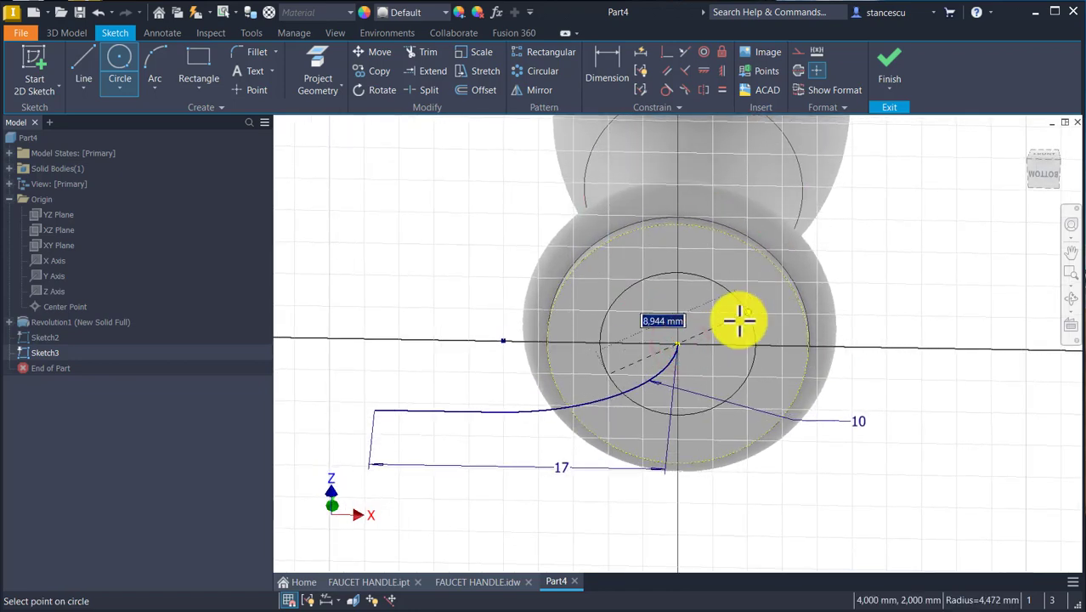
type("10")
key("Return")
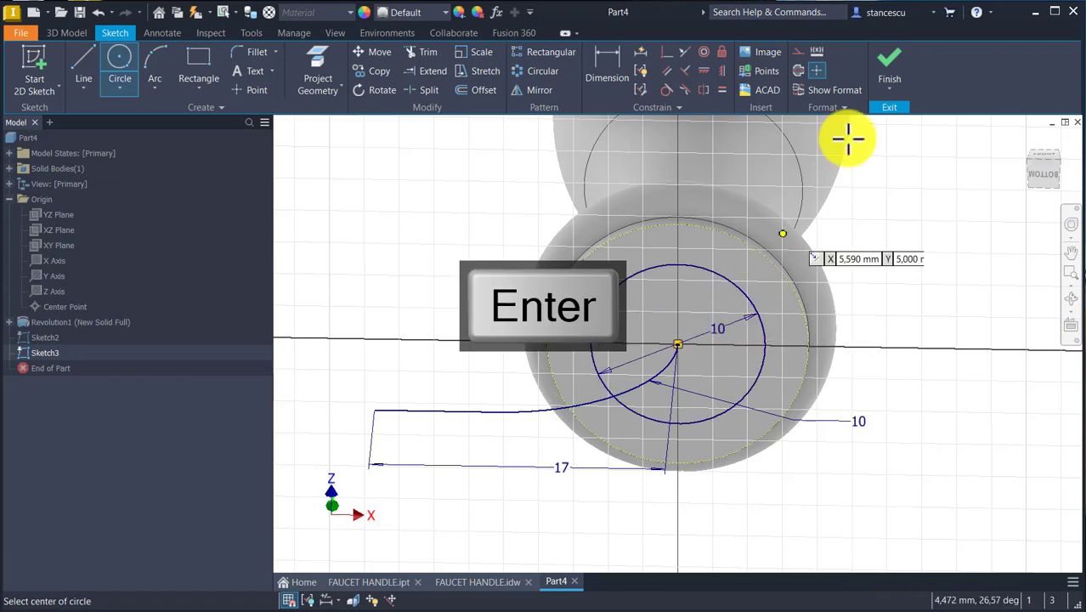
left_click(888, 75)
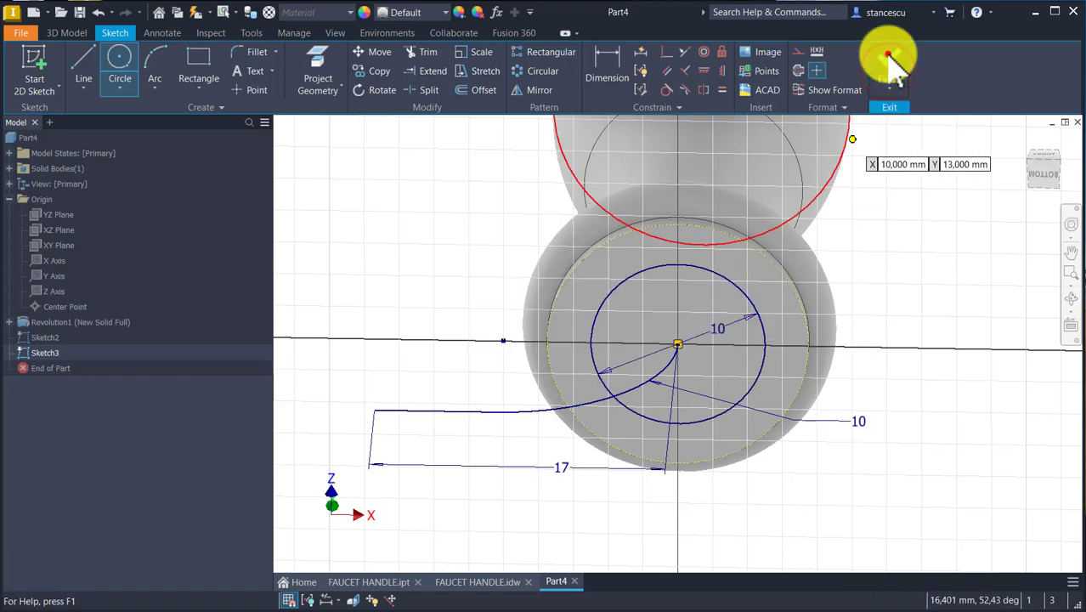
Sweep the 10 mm circle along the line-and-arc path, joining the elbow to the grip.
middle_click_drag(892, 229, 917, 340, "shift")
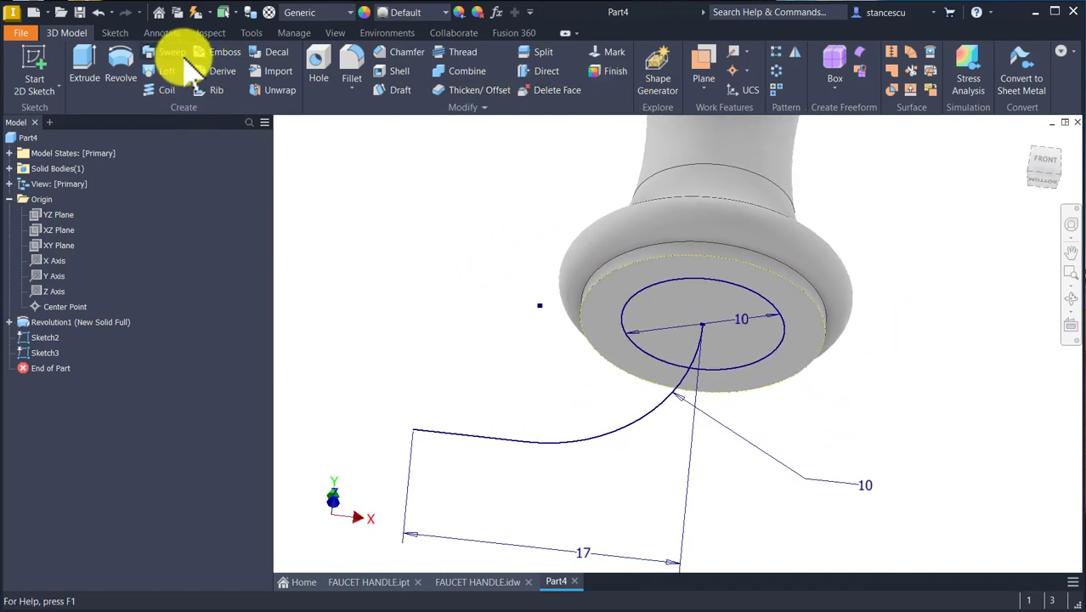
left_click(171, 53)
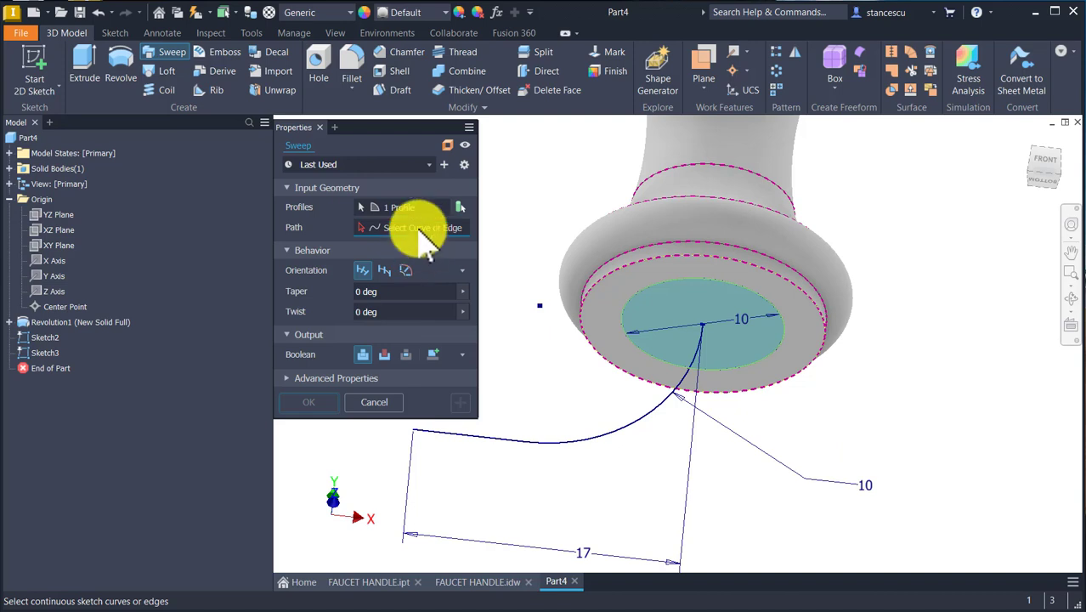
left_click(594, 441)
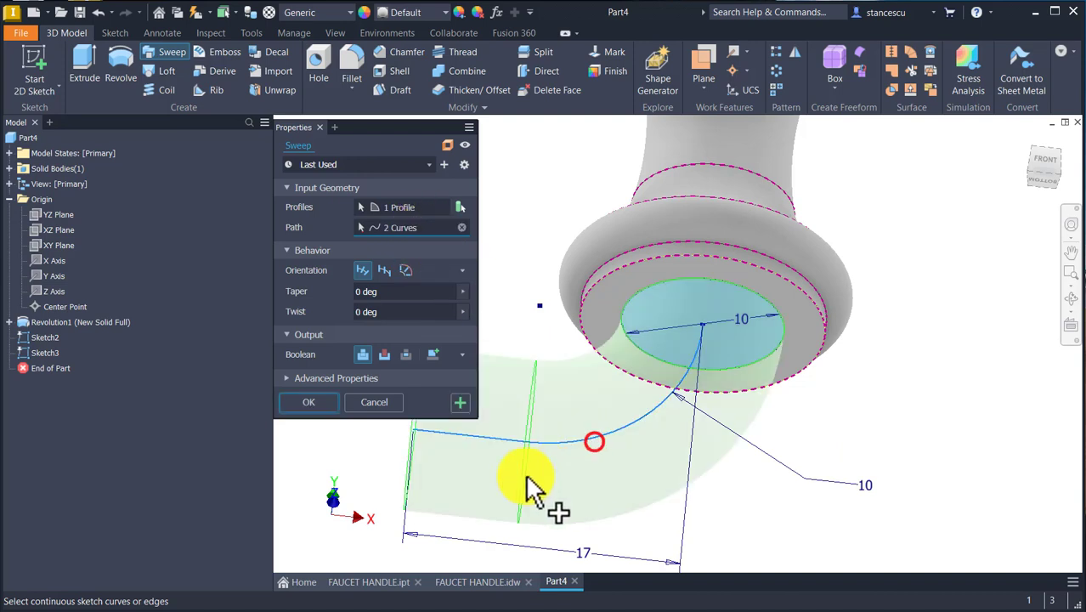
left_click(299, 404)
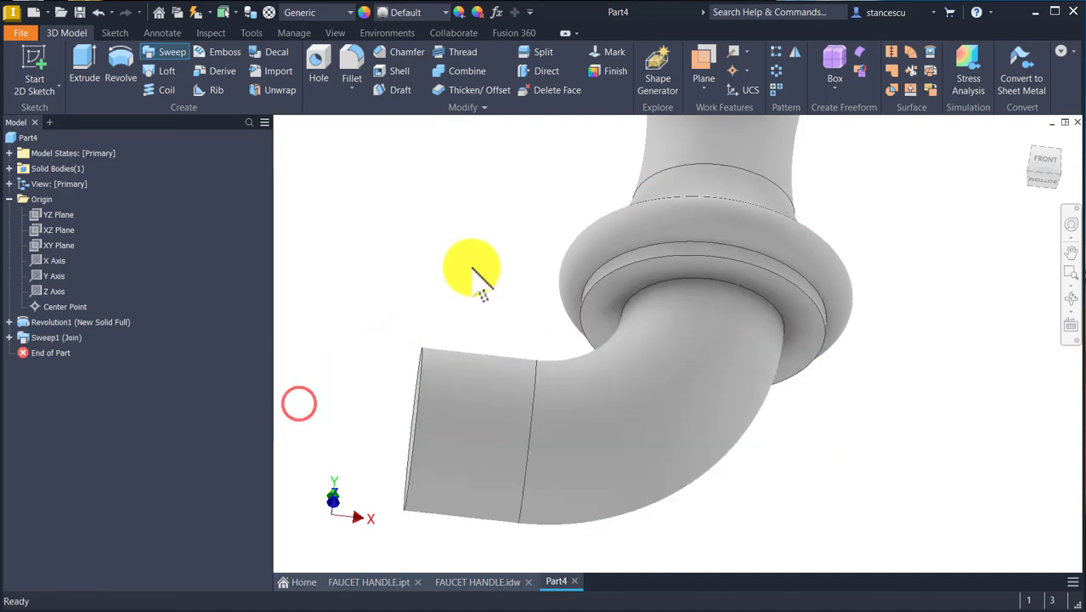
key("F6")
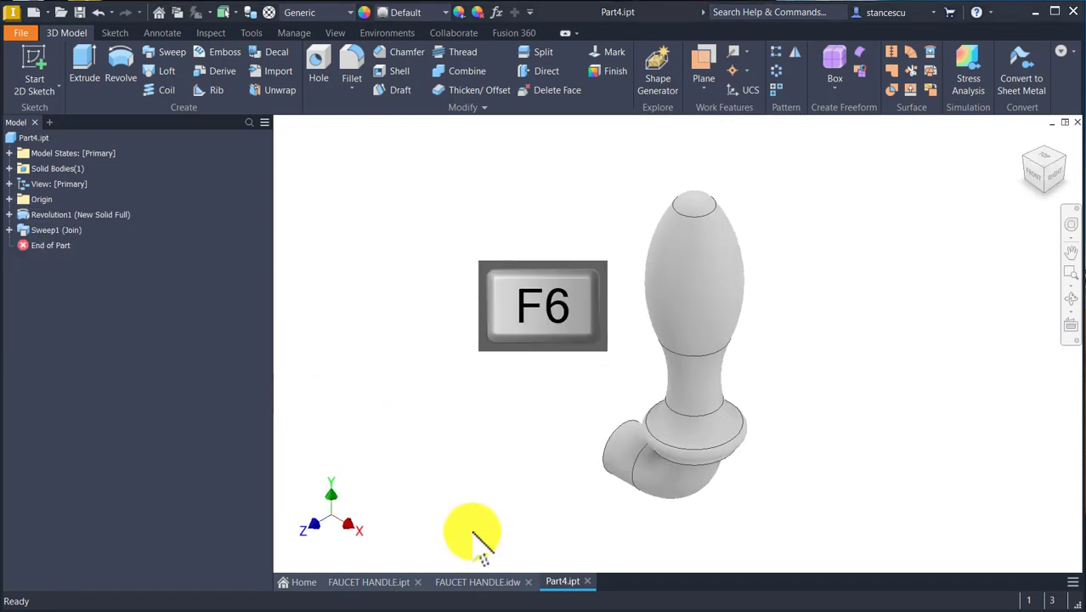
Examine the tapered shank's lengths, diameters, hole and threaded end in the FAUCET HANDLE.idw drawing, and return to Part4.ipt.
left_click(486, 581)
mouse_move(505, 433)
middle_mouse_down()
mouse_move(497, 395)
mouse_move(770, 370)
mouse_move(775, 335)
middle_mouse_up()
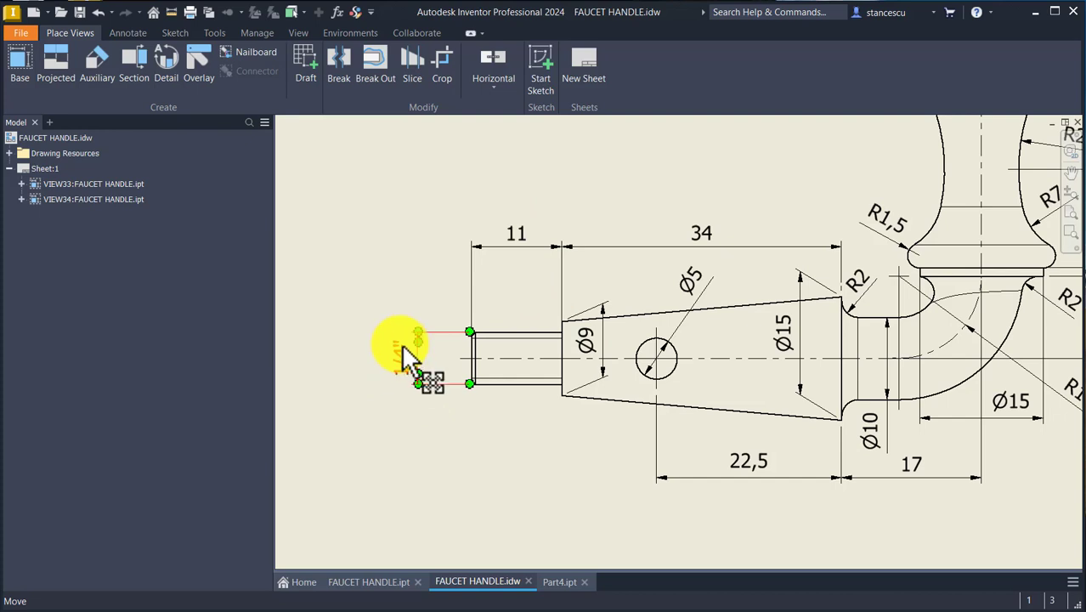
left_click(559, 581)
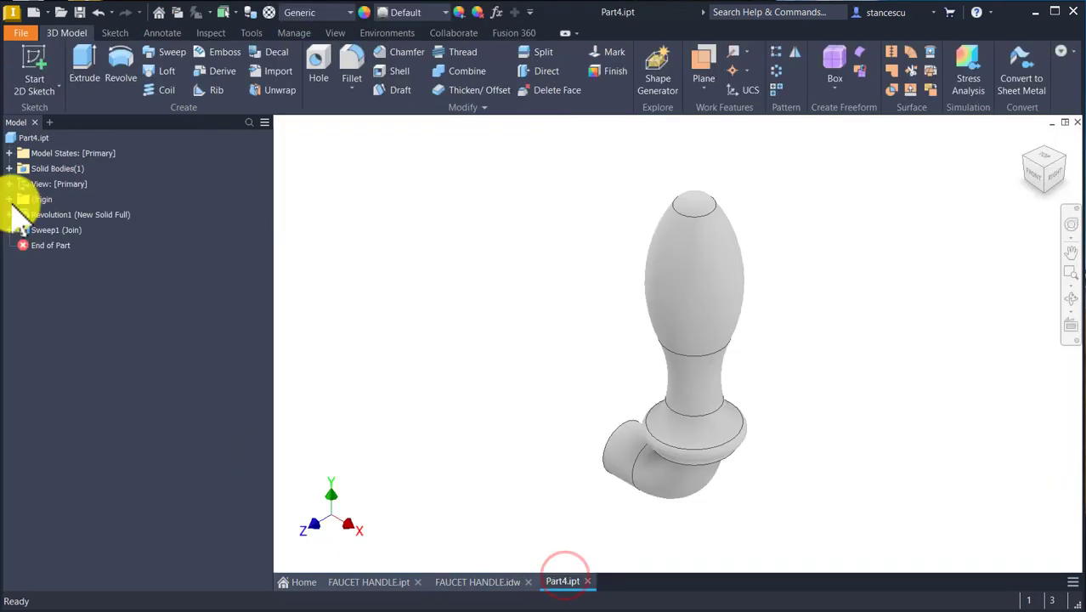
Start a new sketch on the origin XY plane for the section beyond the elbow's free end.
left_click(11, 200)
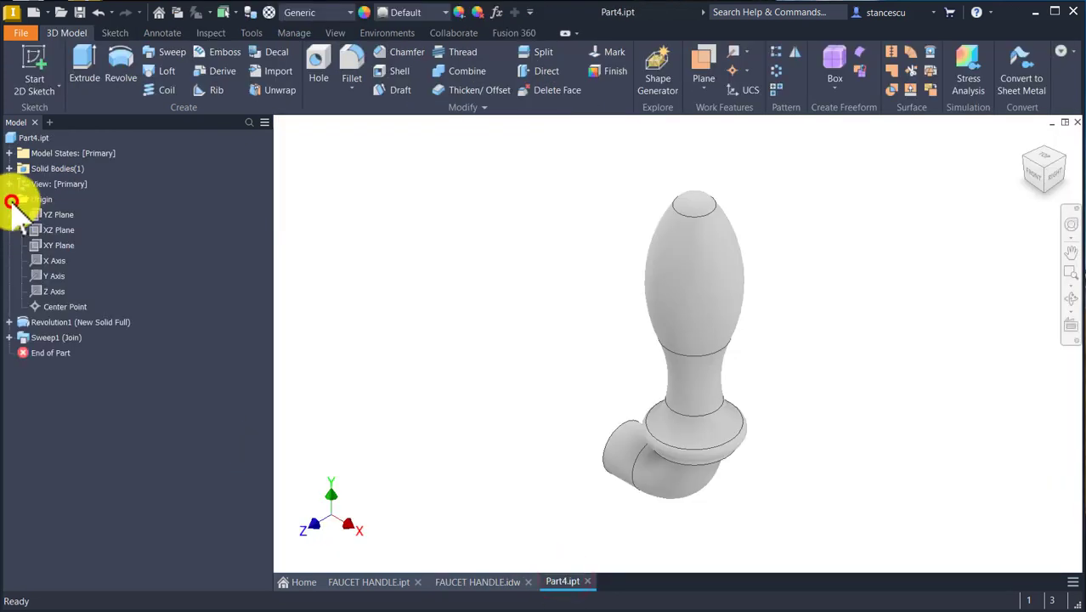
left_click(55, 245)
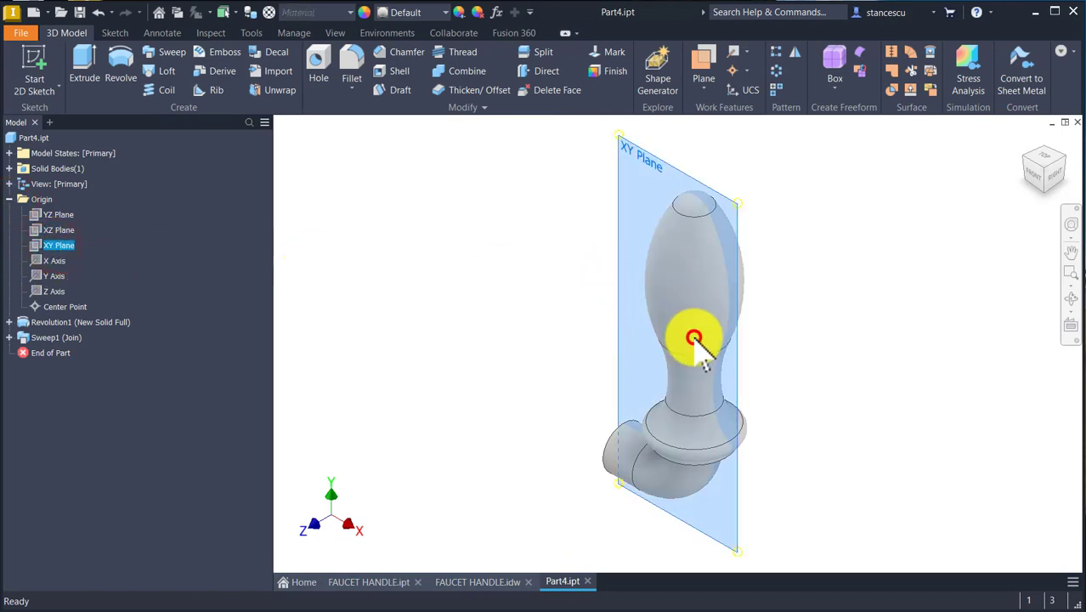
key("s")
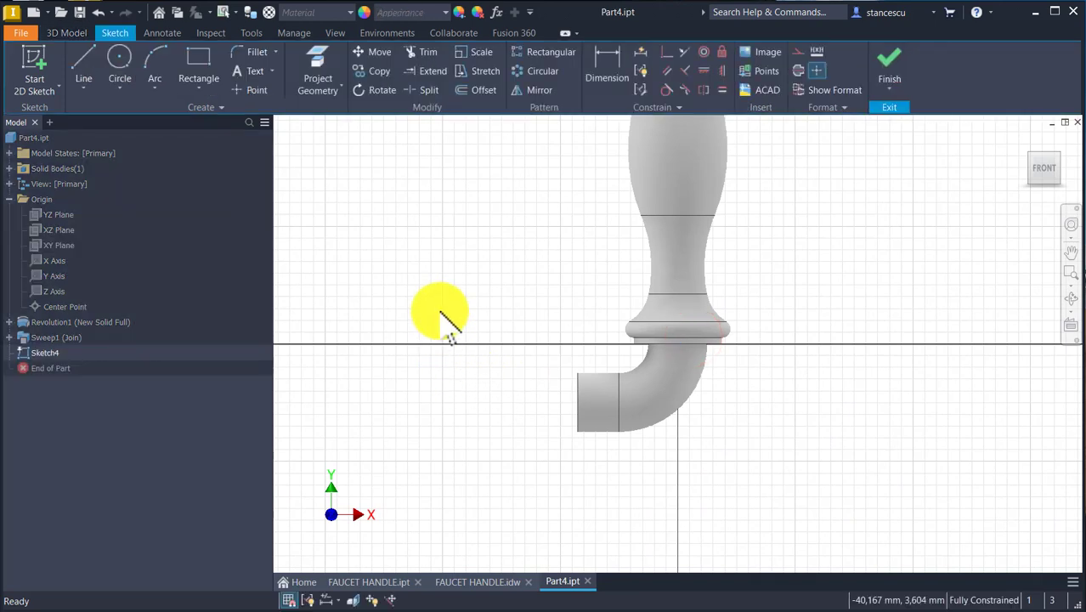
Slice the model at the sketch plane and project the edge of the elbow's free end into the sketch.
key("F7")
middle_click_drag(460, 279, 617, 255)
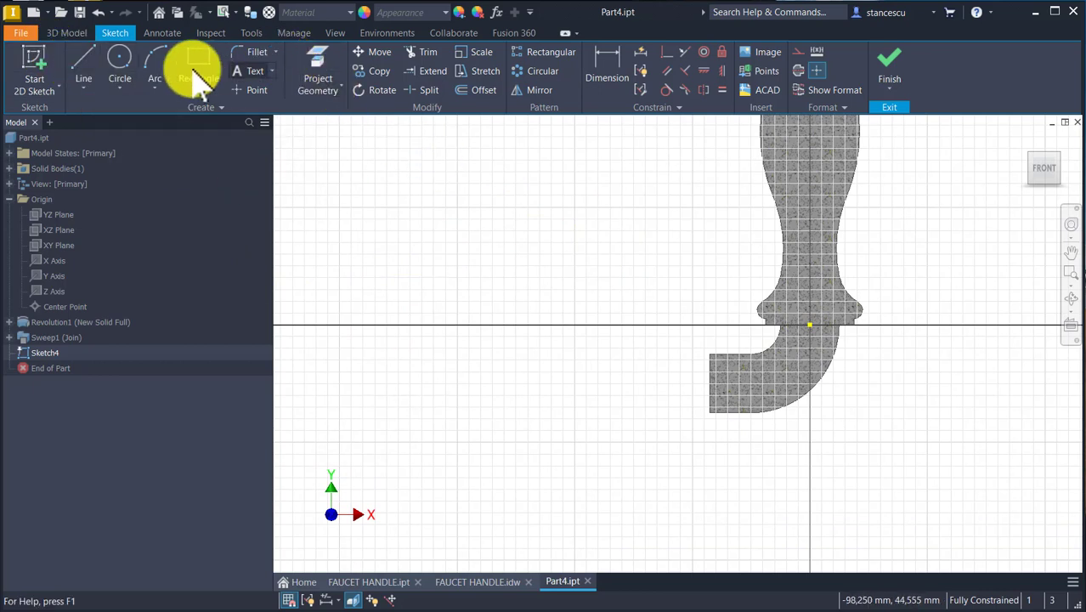
left_click(316, 60)
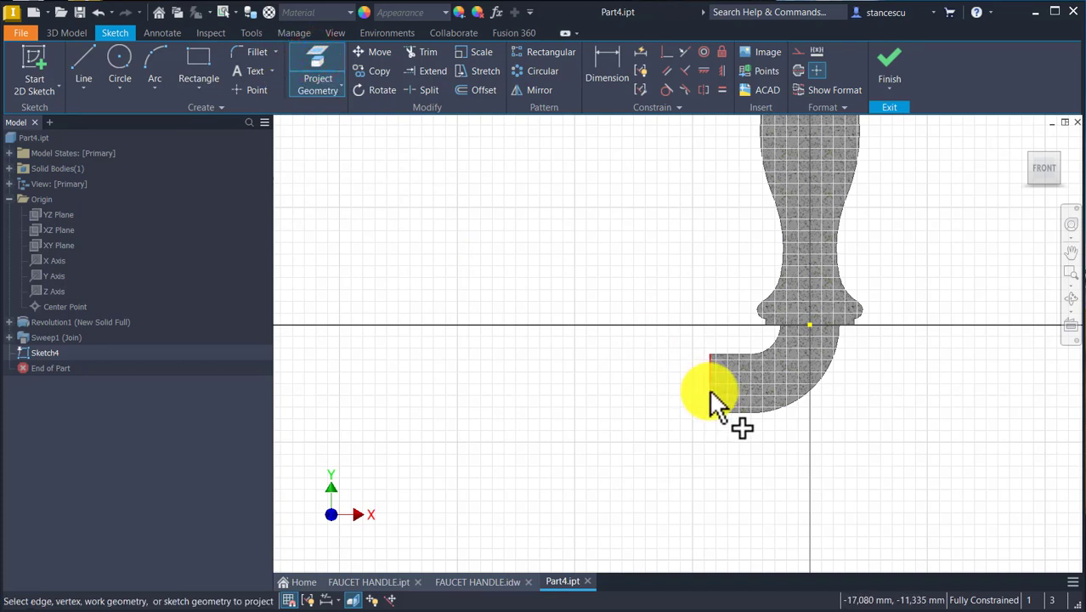
left_click(709, 368)
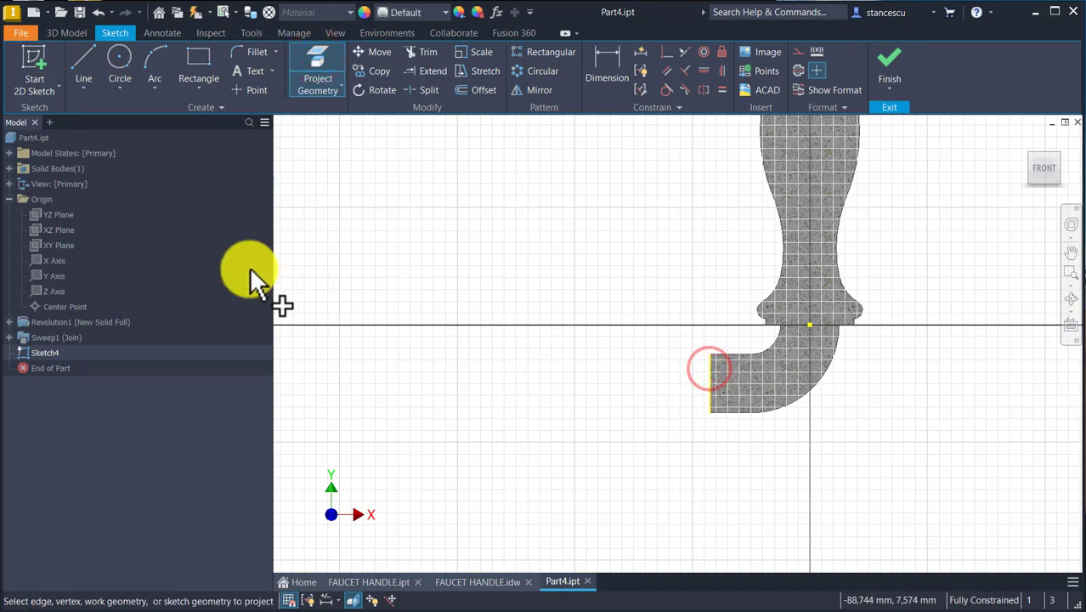
Draw a horizontal centerline about 51 mm long from the projected edge's midpoint, extending away from the elbow.
left_click(87, 66)
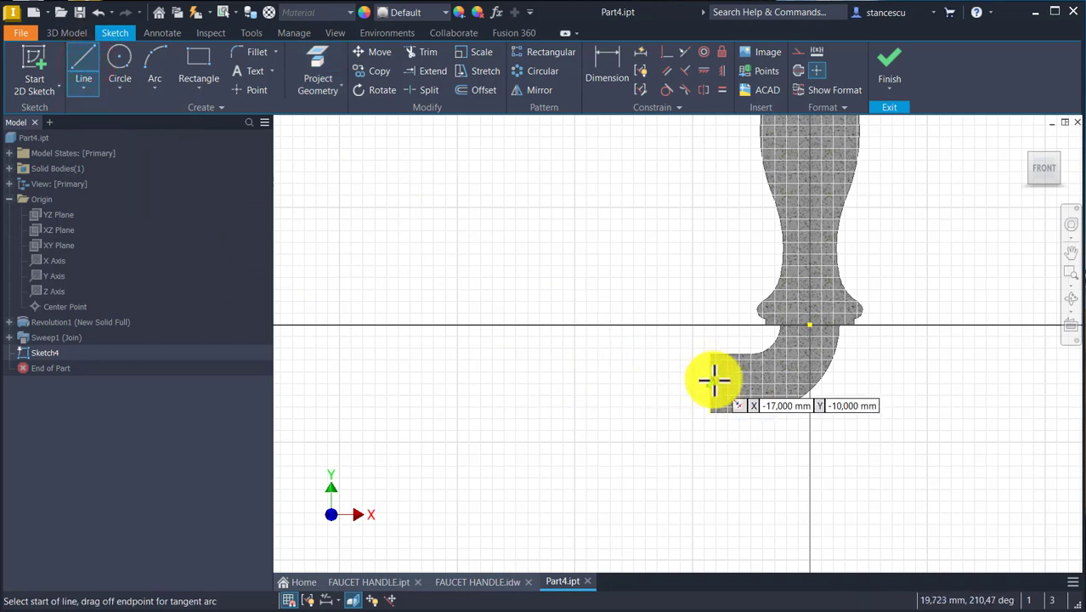
left_click(799, 70)
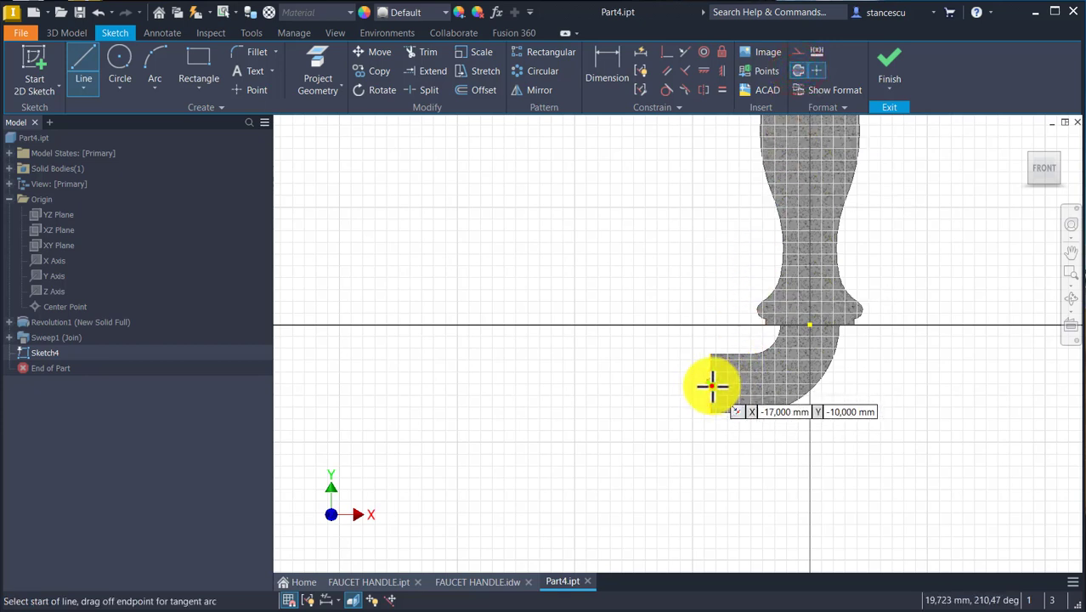
left_click(712, 385)
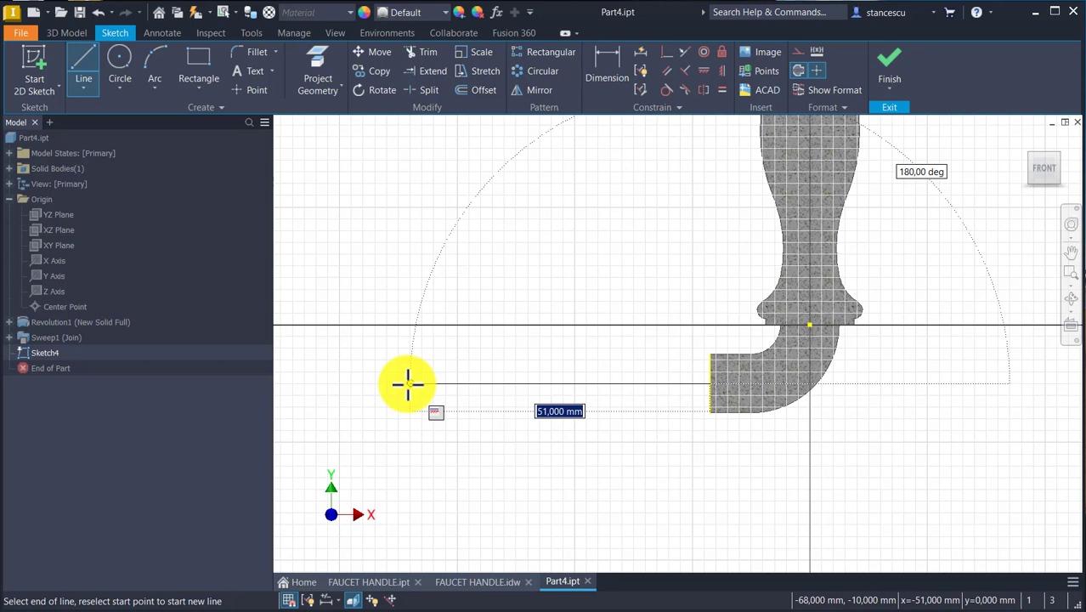
left_click(407, 384)
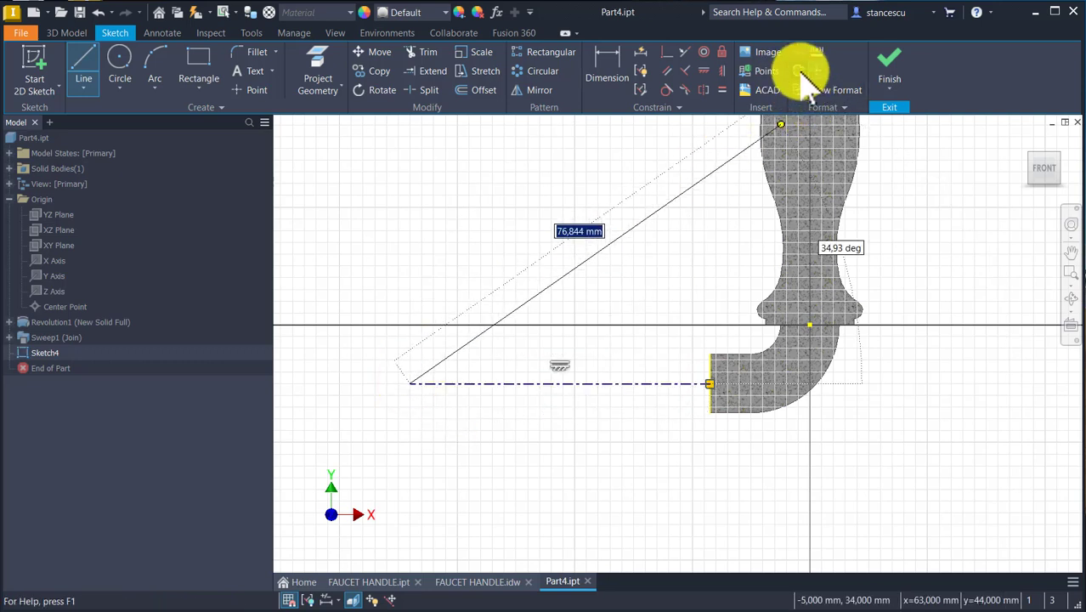
Draw the shank's closed half-profile on the centerline: an end stub about 11 mm long, a step, and a sloped line rising toward the elbow.
left_click(412, 361)
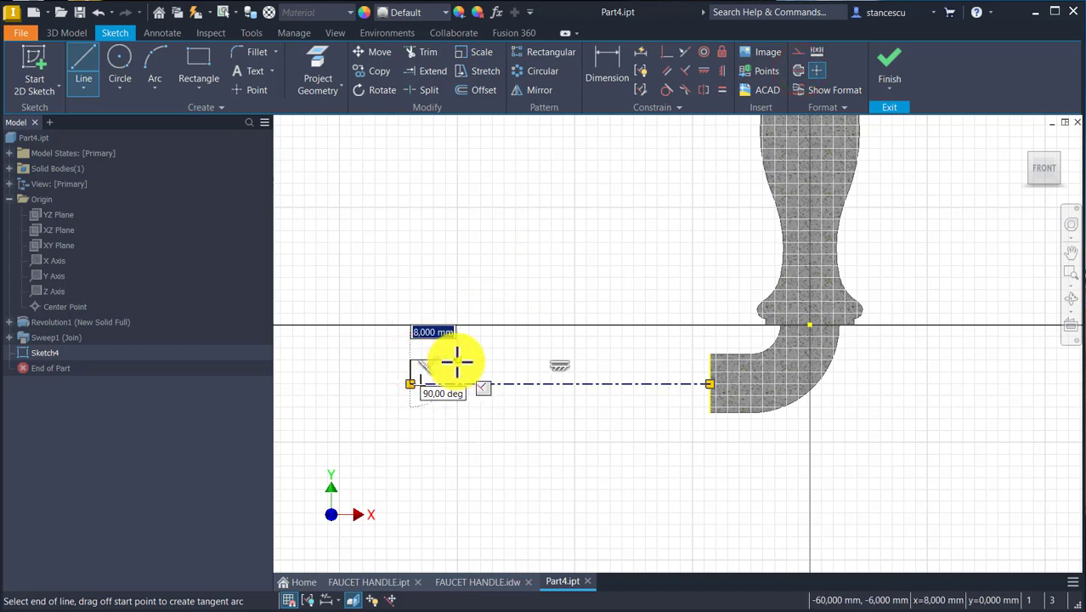
left_click(472, 362)
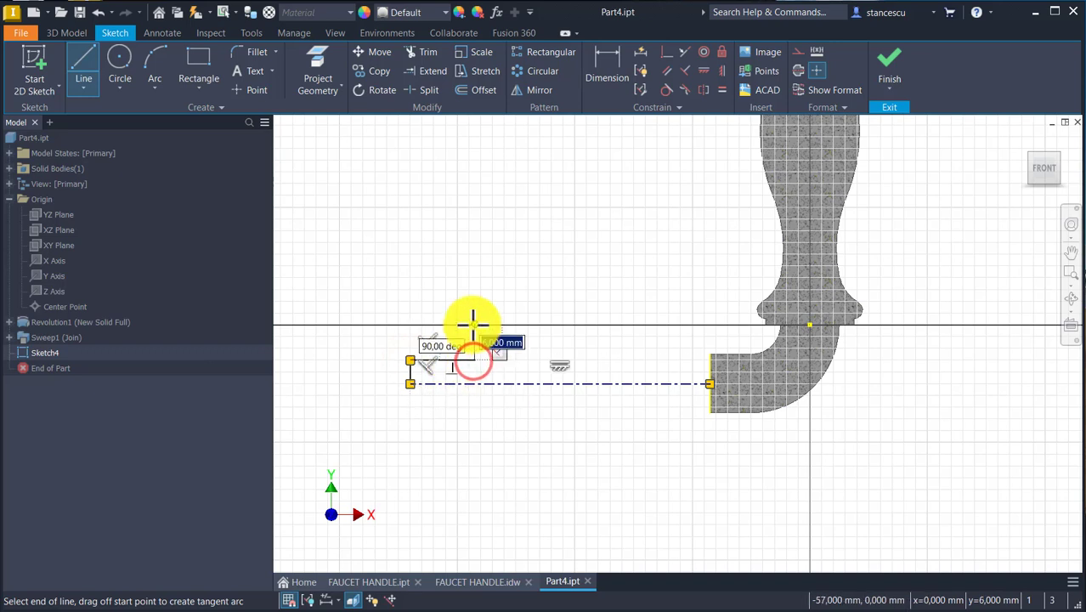
left_click(473, 336)
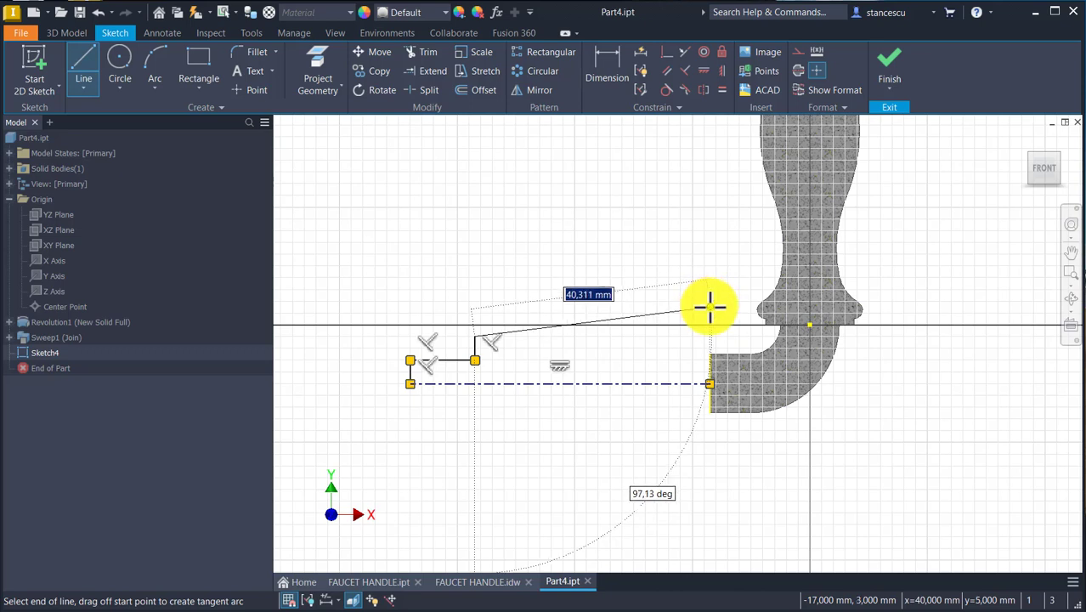
left_click(710, 307)
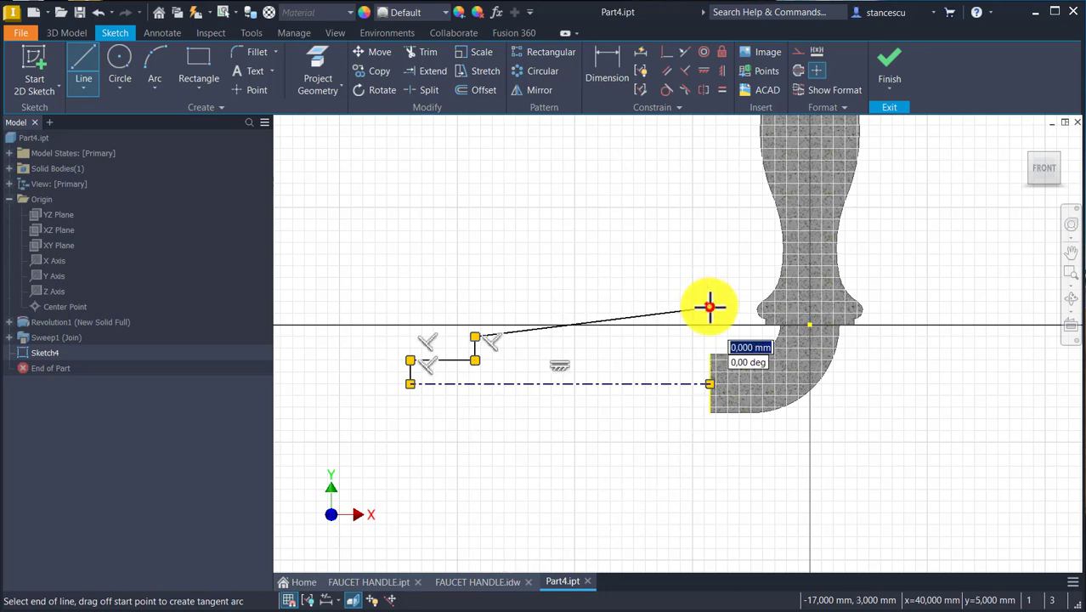
double_click(710, 383)
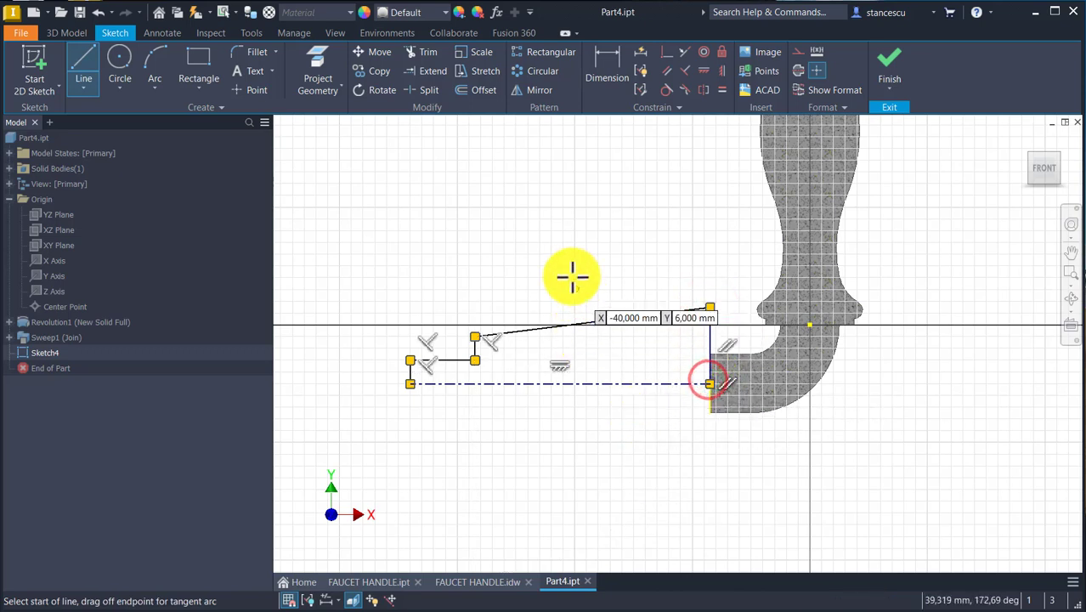
Dimension the horizontal length of the tapered section as 34 mm and the end stub as 11 mm.
left_click(605, 61)
left_click(650, 313)
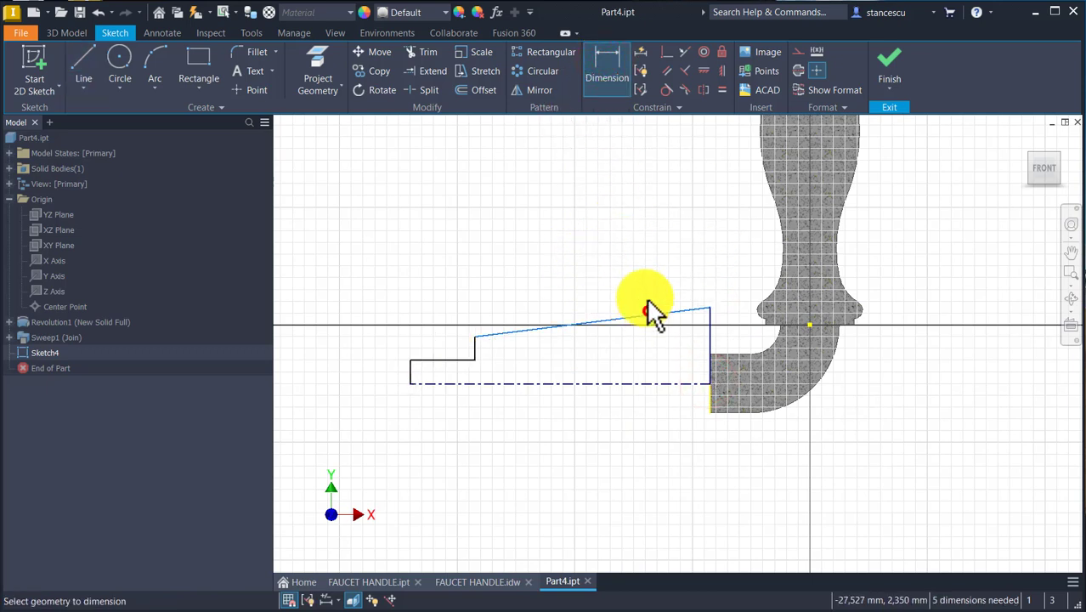
left_click(612, 274)
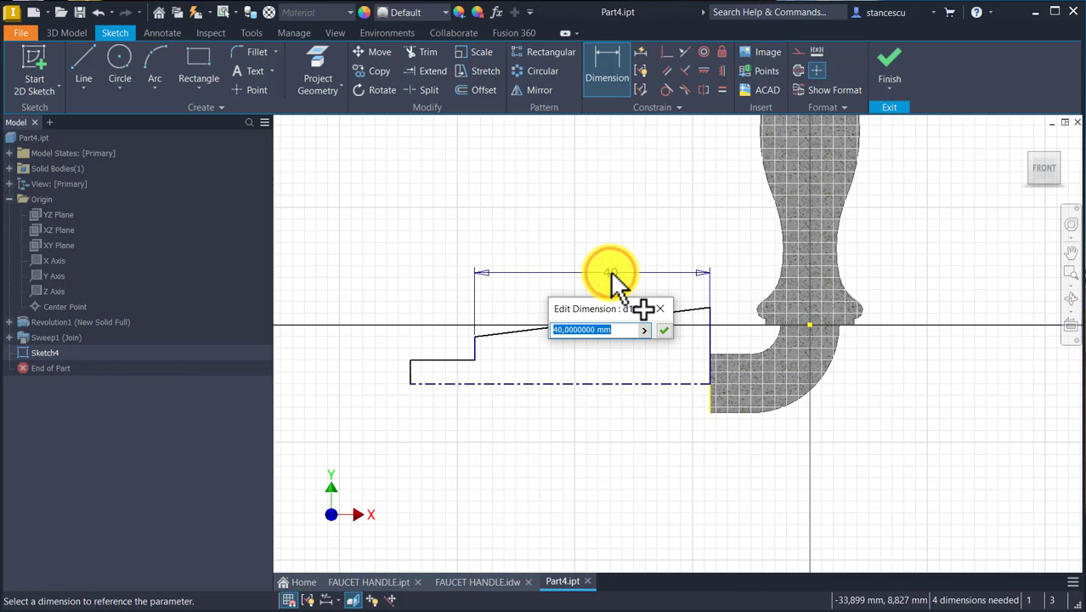
key("Return")
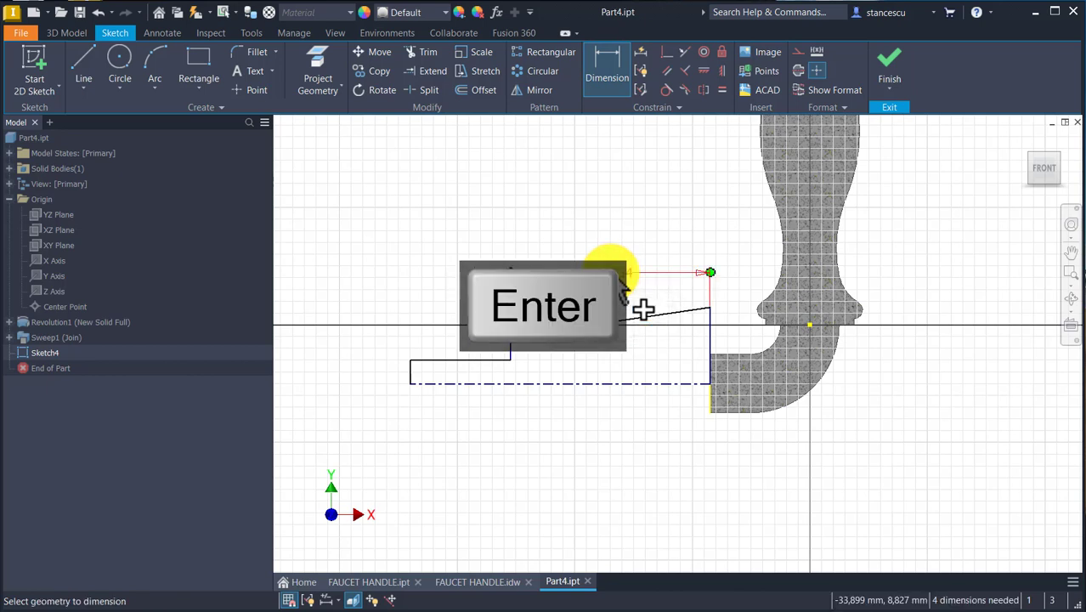
left_click(481, 359)
left_click(472, 321)
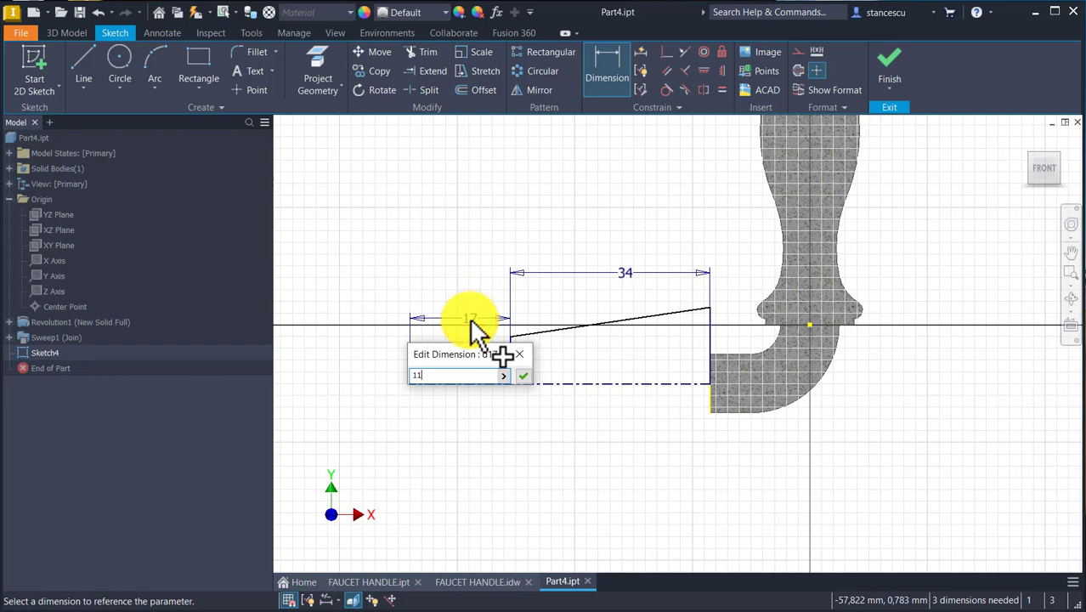
key("Return")
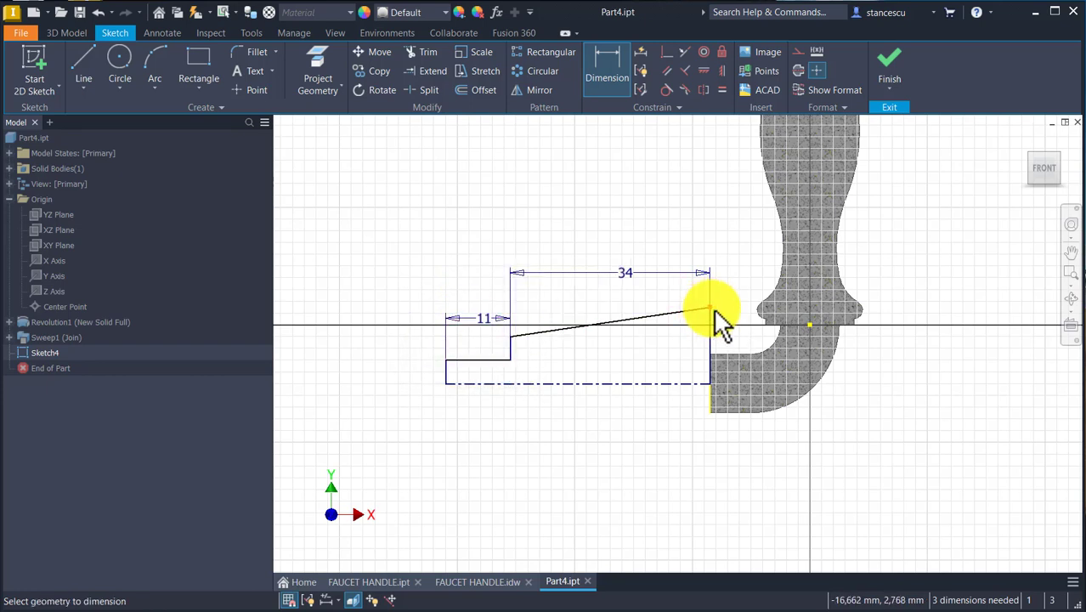
Dimension the taper's diameters about the centerline as 15 mm at the elbow and 9 mm at the stub.
left_click(684, 379)
left_click(679, 348)
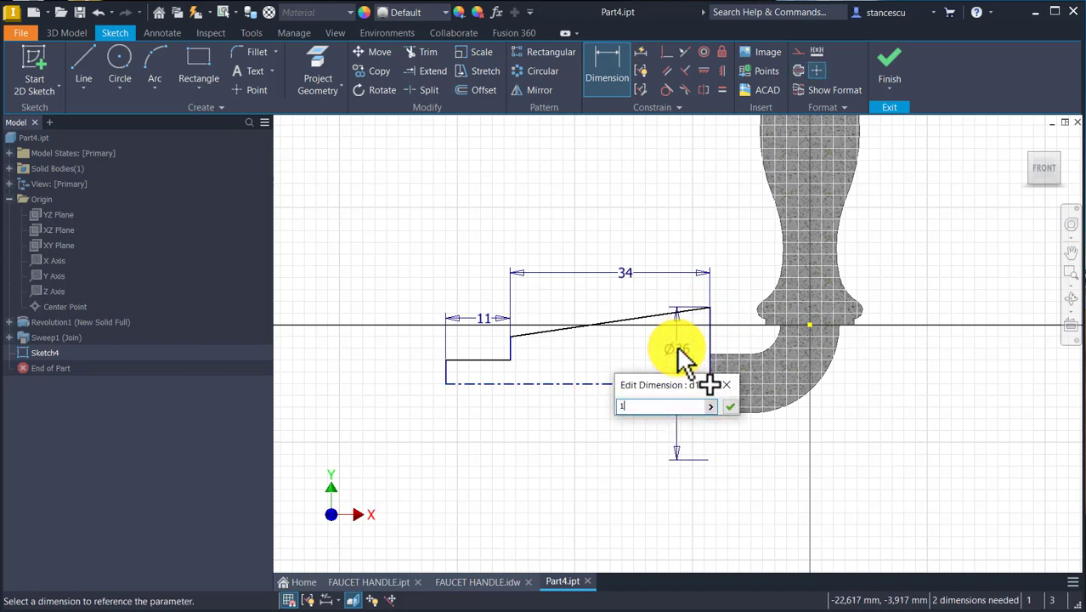
key("Return")
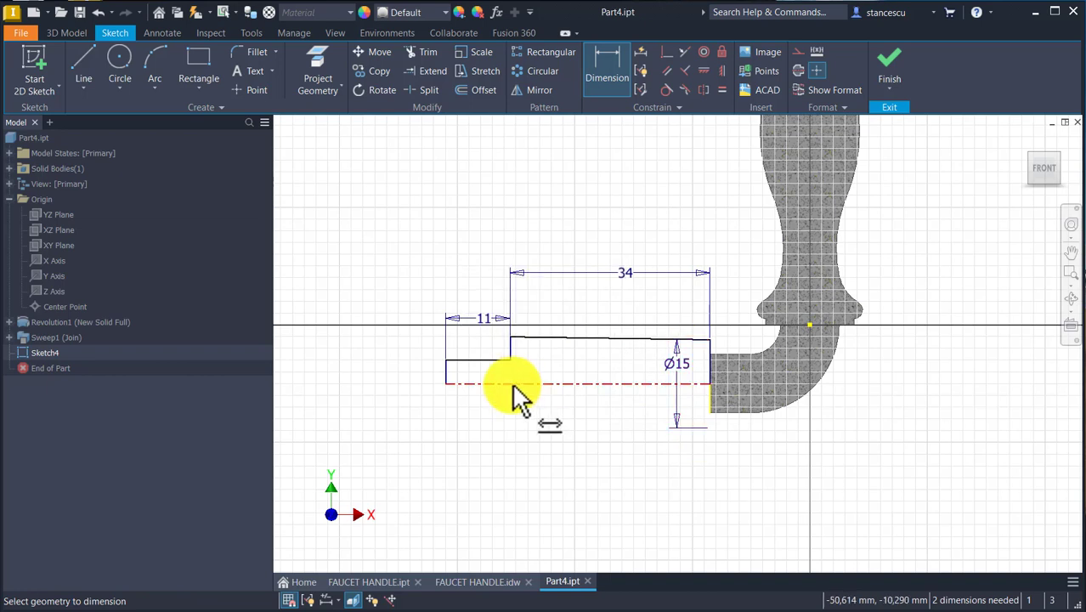
left_click(507, 338)
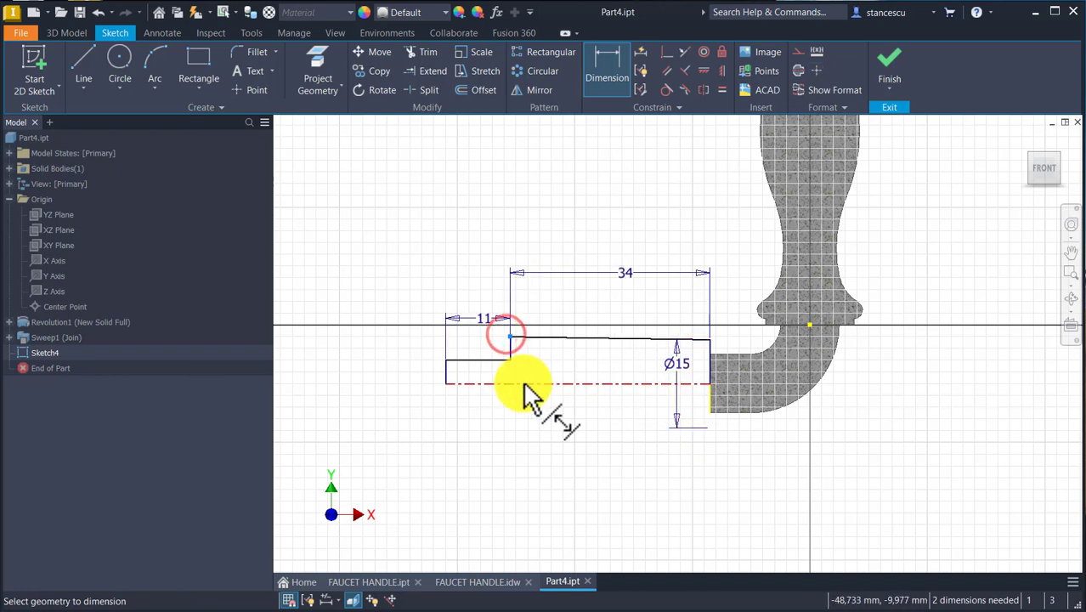
left_click(526, 381)
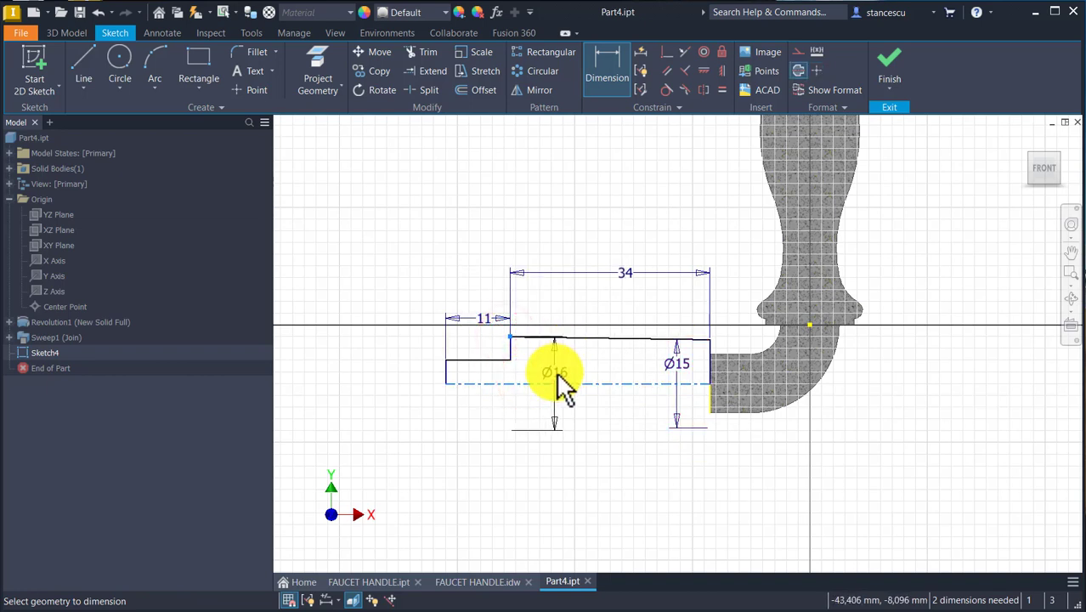
left_click(556, 378)
type("12")
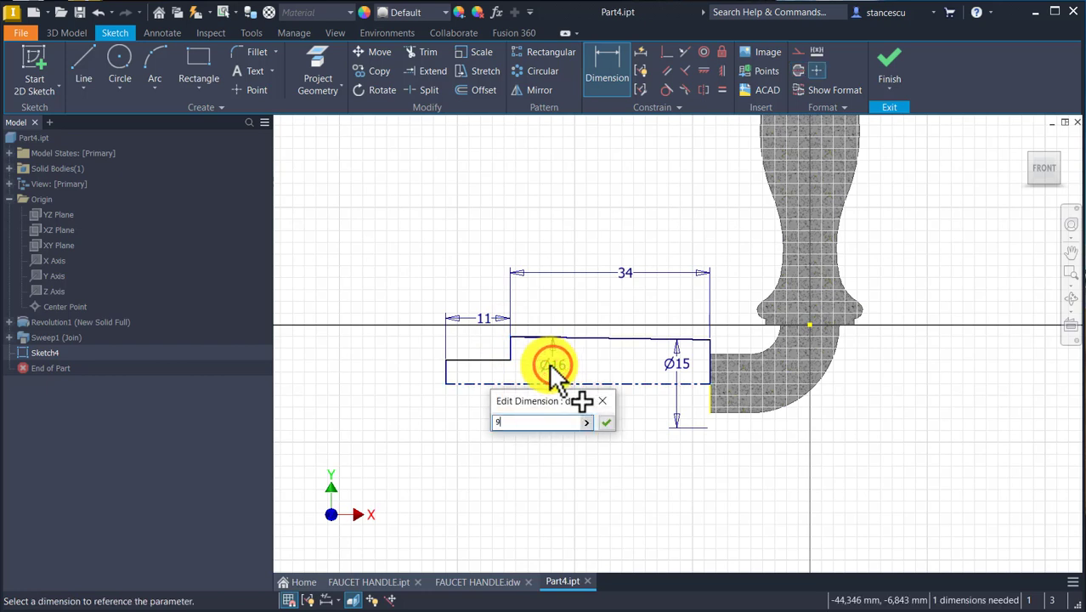
key("Return")
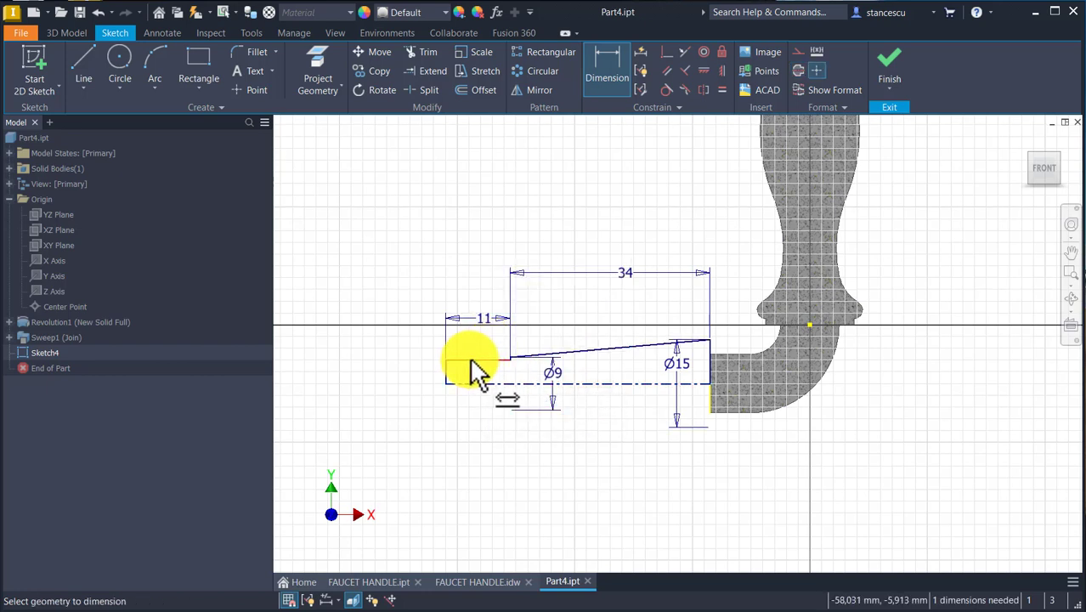
Dimension the end stub's diameter about the centerline as 1/4".
left_click(470, 360)
left_click(478, 382)
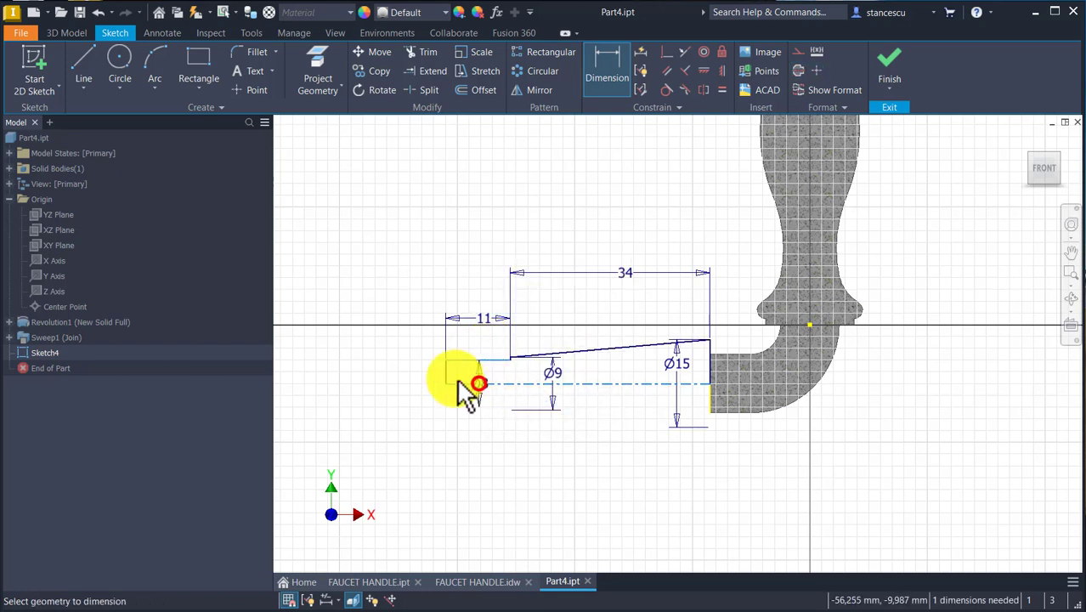
left_click(403, 377)
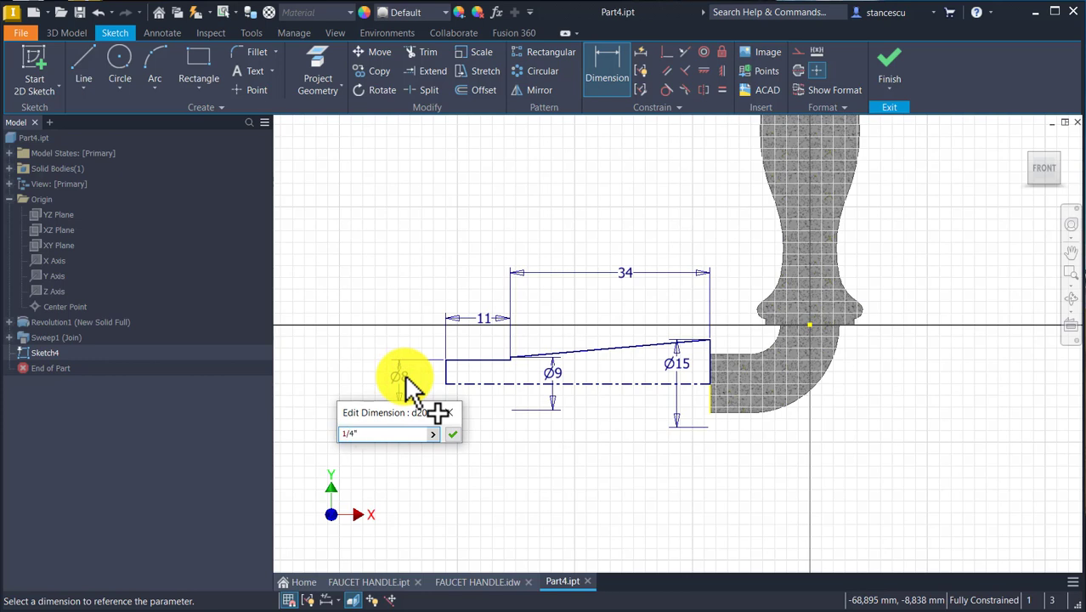
left_click(454, 432)
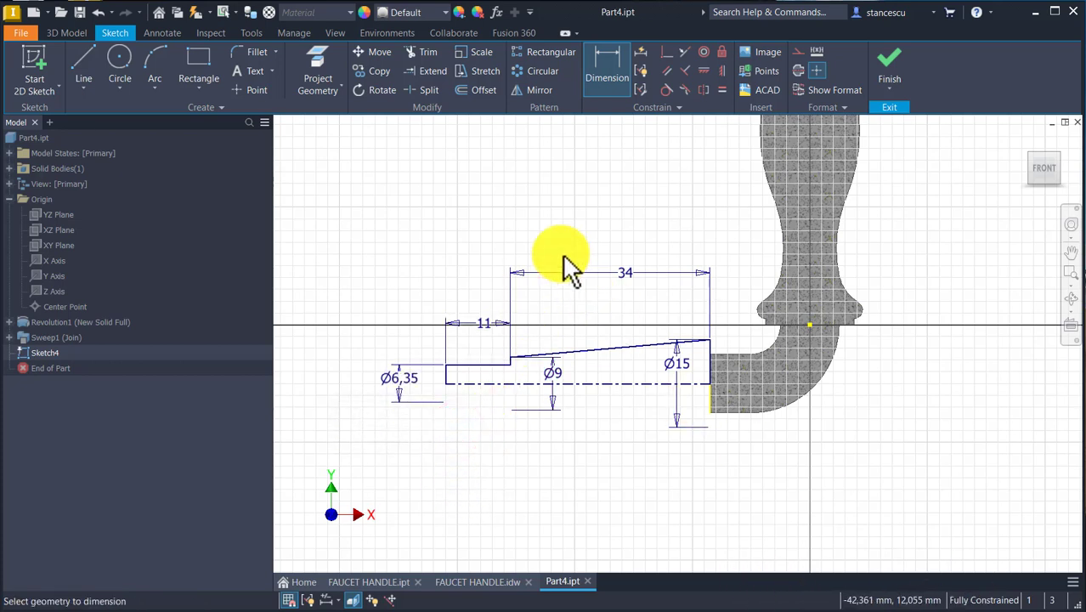
Finish the sketch and revolve the shank profile 360 degrees about the centerline, joining it to the handle.
left_click(892, 61)
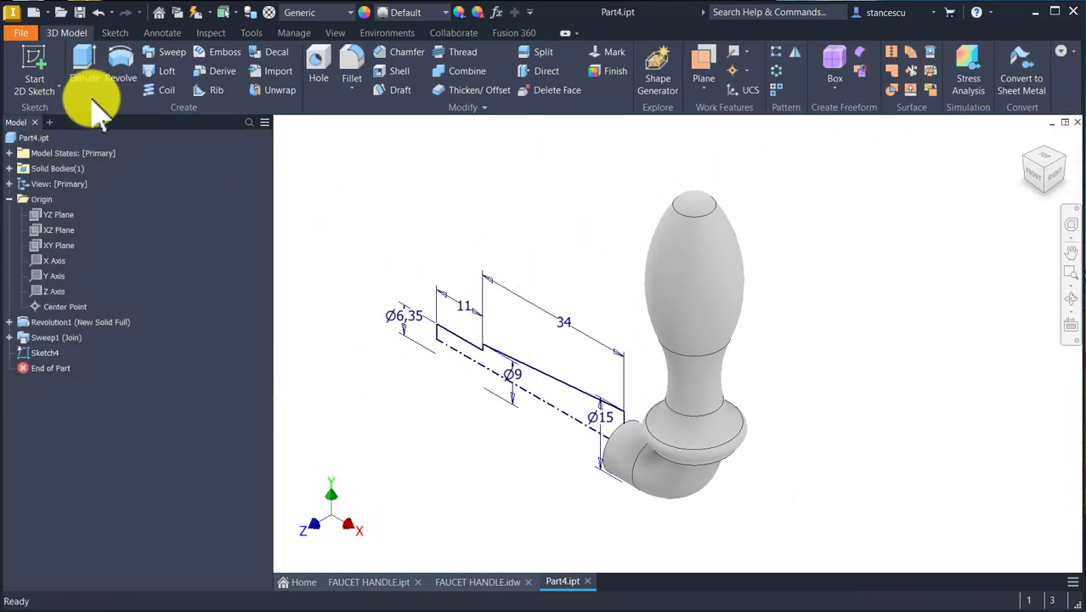
left_click(121, 58)
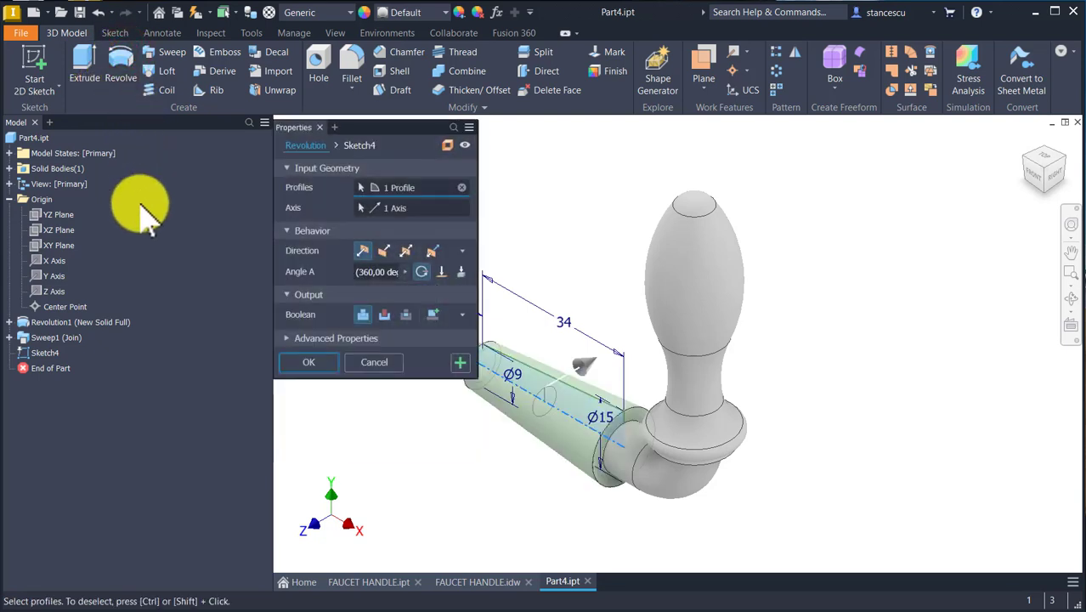
left_click(306, 358)
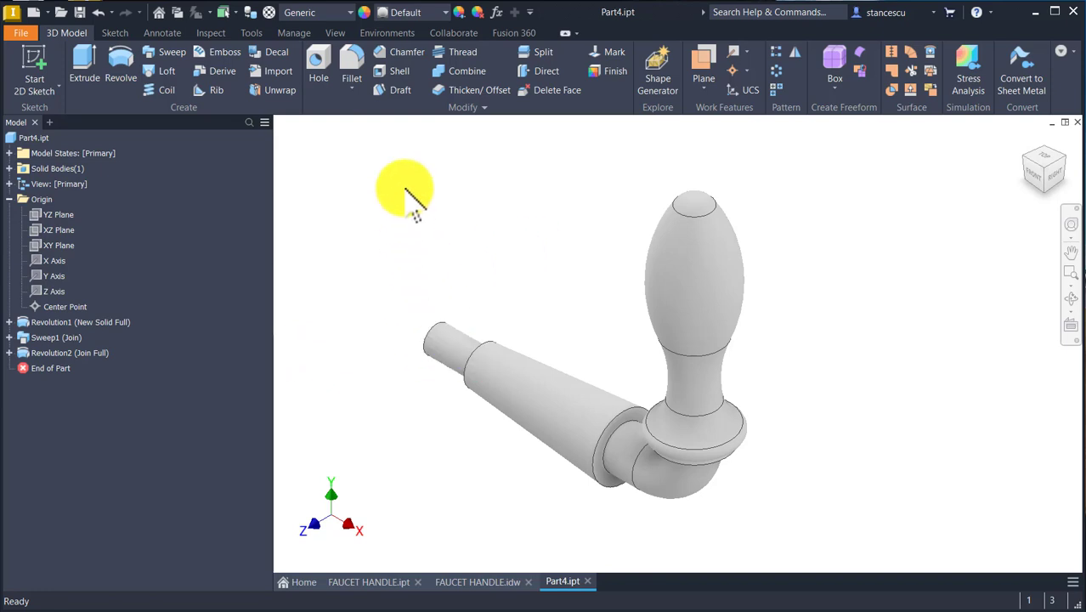
Thread the shank's end stub using ANSI Unified Screw Threads, size 0,25, designation 1/4-20 UNC, class 2A, right-hand, depth 40 mm.
left_click(461, 51)
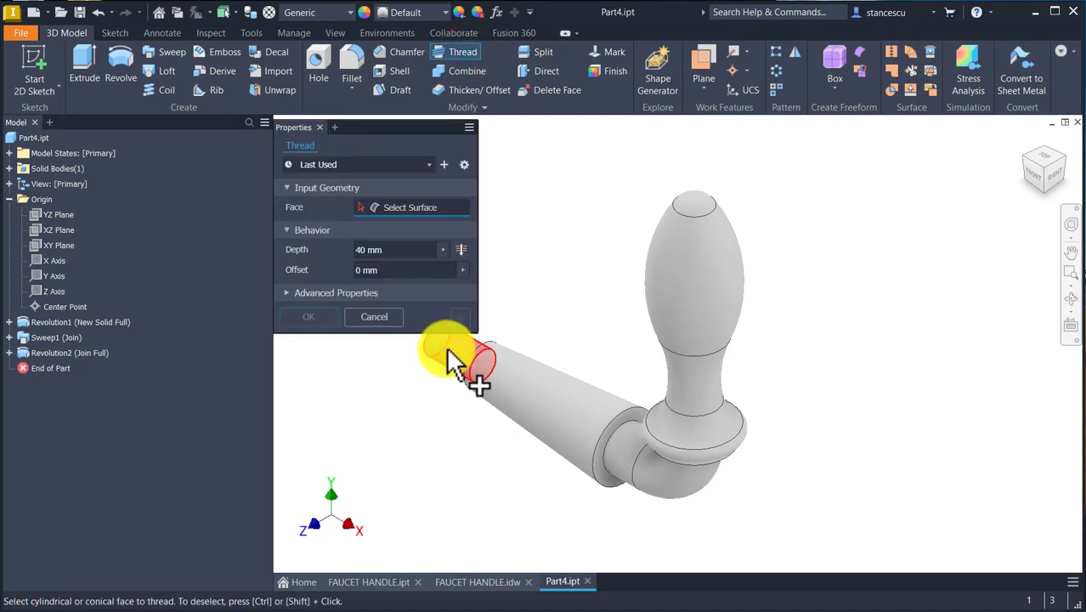
left_click(448, 348)
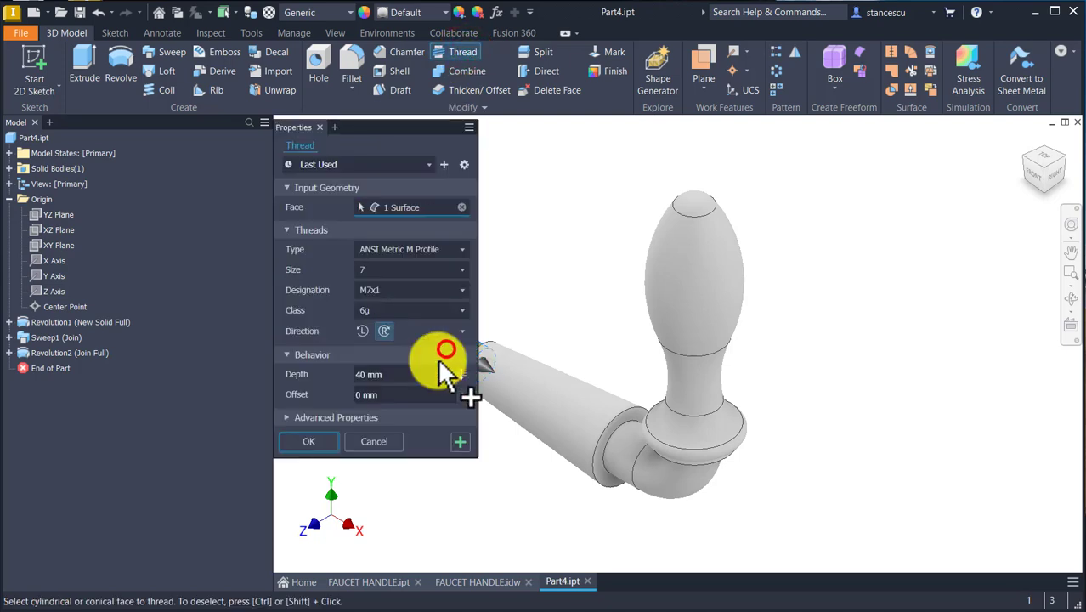
left_click(400, 250)
scroll(416, 280, "up", 1)
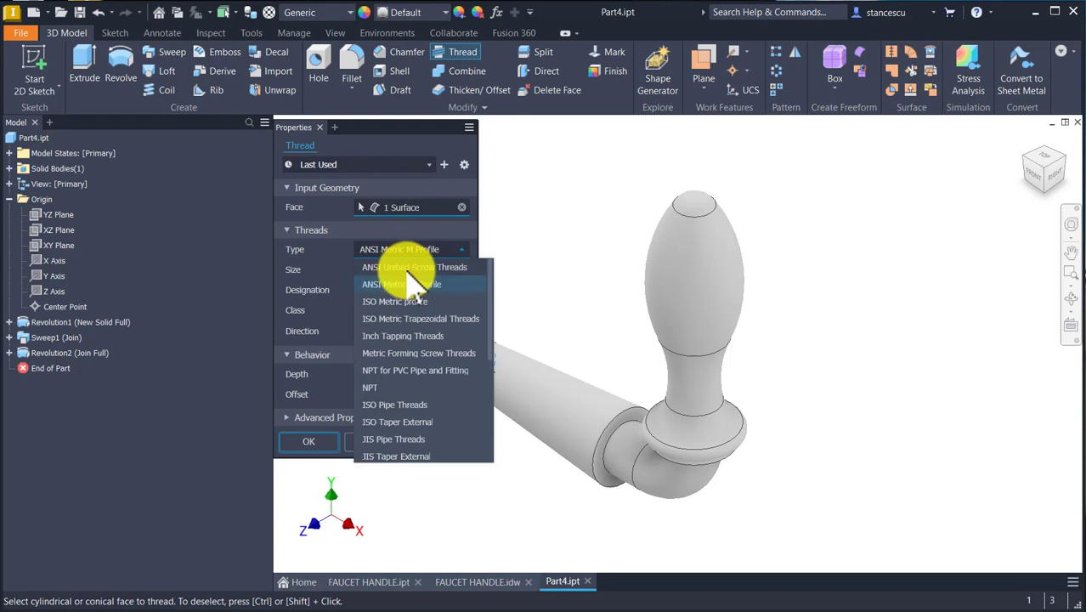
left_click(408, 268)
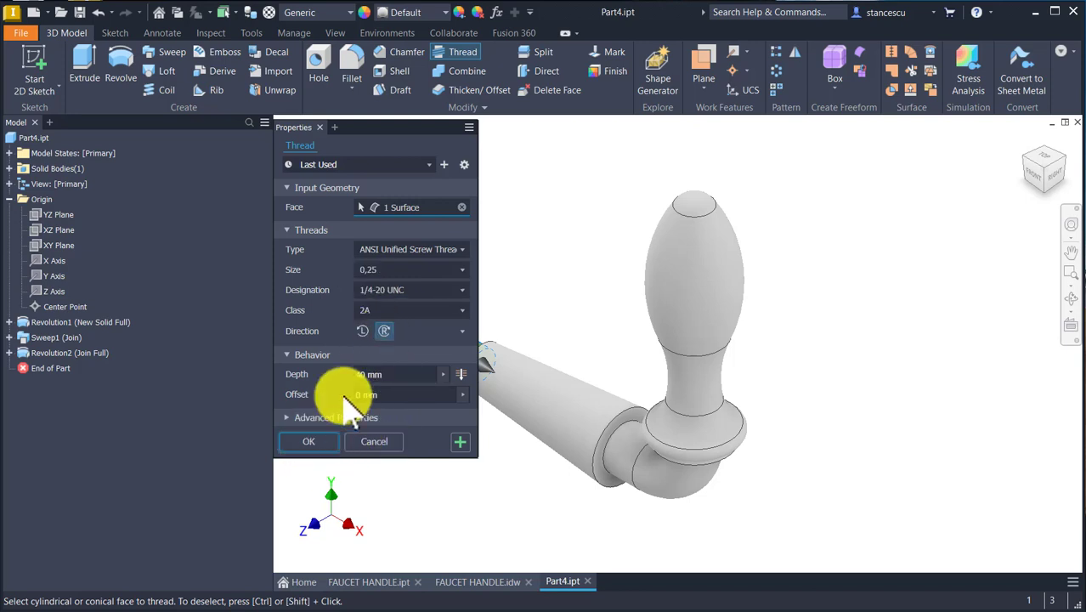
middle_click_drag(516, 296, 651, 318, "shift")
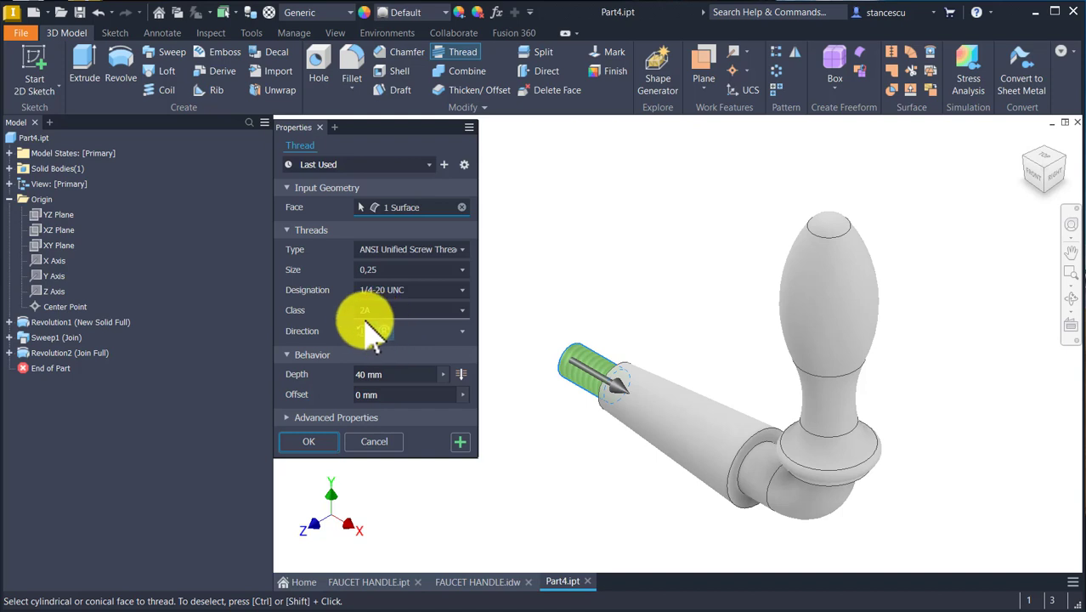
left_click(311, 441)
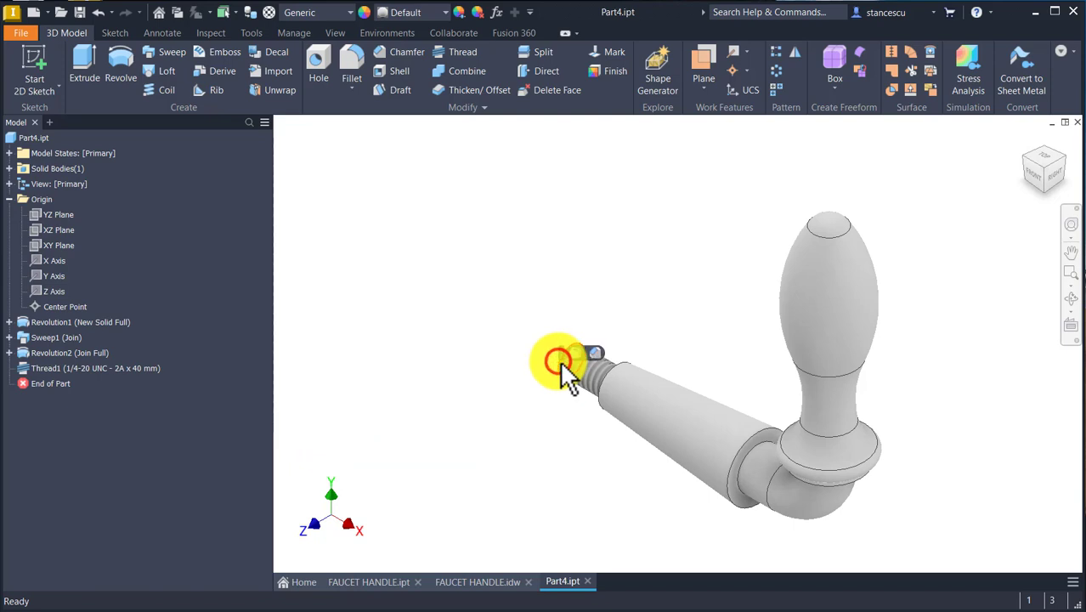
Chamfer the outer end edge of the threaded stub with a 0.5 mm distance.
left_click(595, 354)
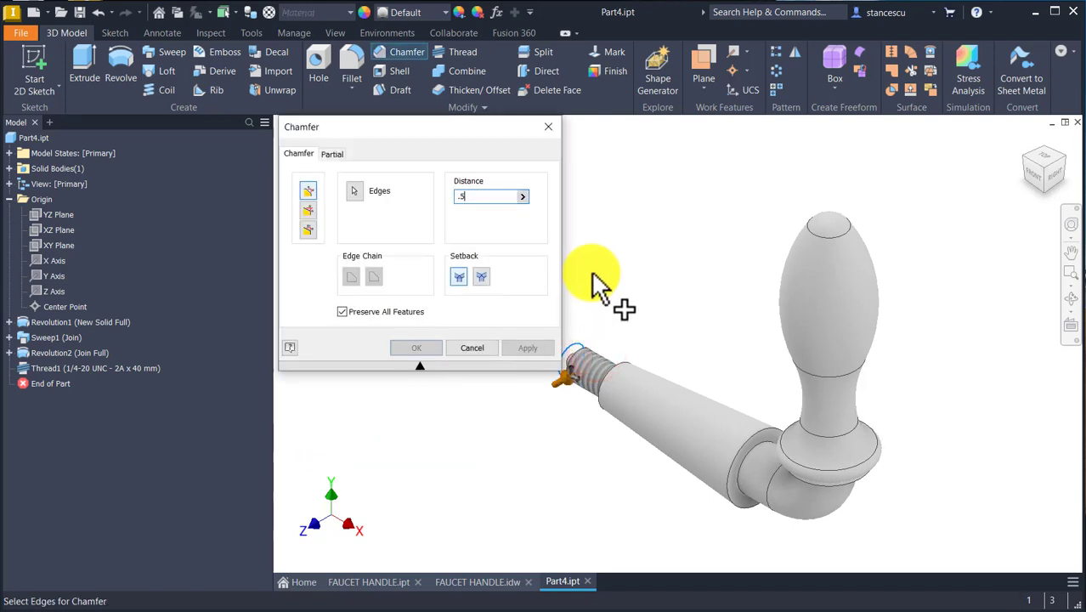
key("Return")
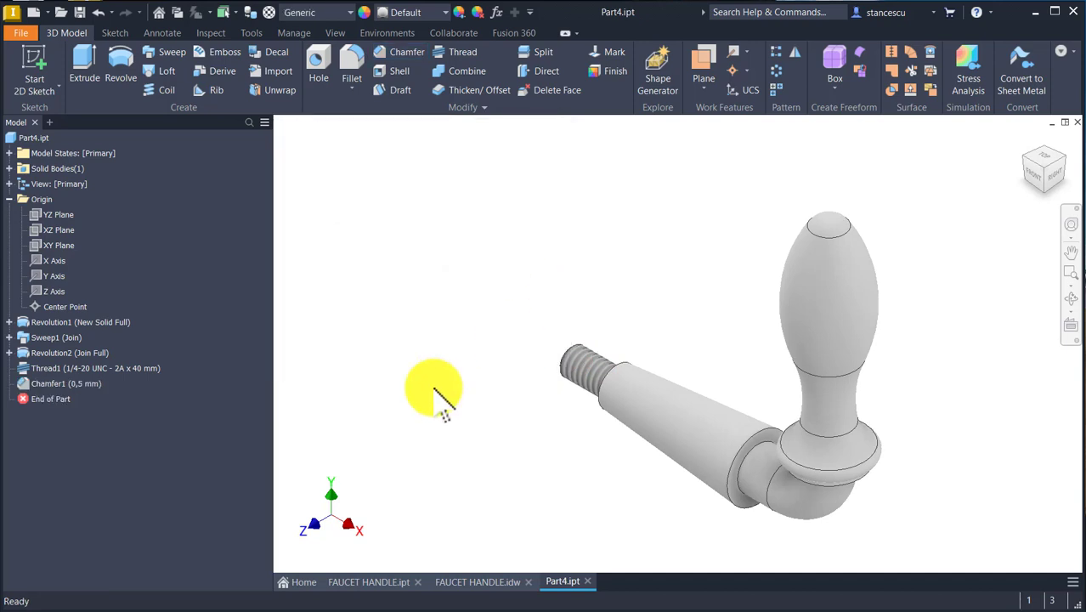
middle_click_drag(470, 414, 509, 463, "shift")
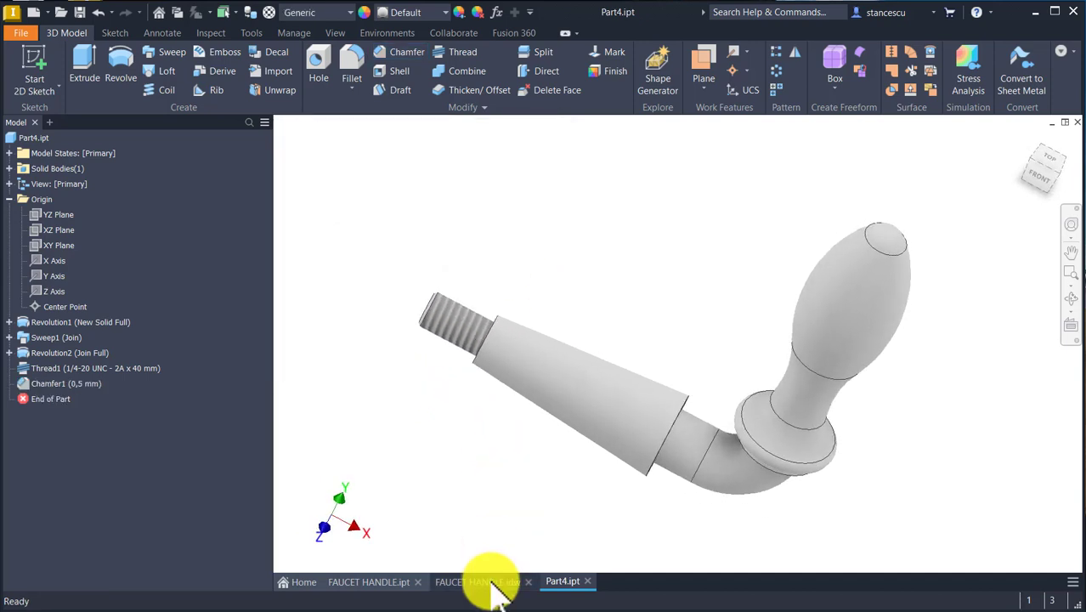
key("F6")
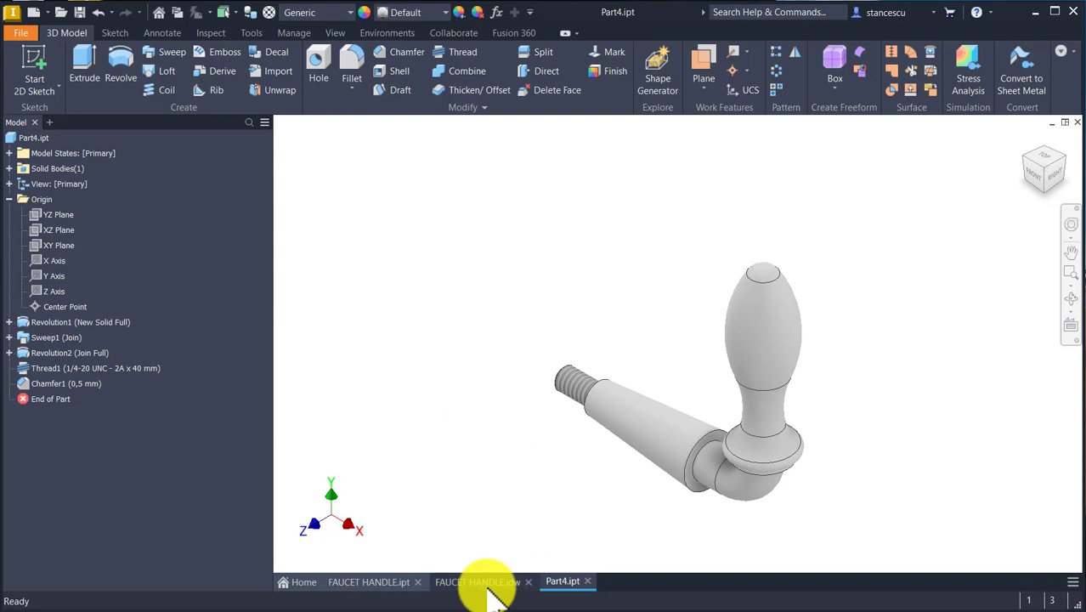
In FAUCET HANDLE.idw, attach a leader note reading 0.5x45° to the chamfer at the threaded stub's end.
left_click(482, 582)
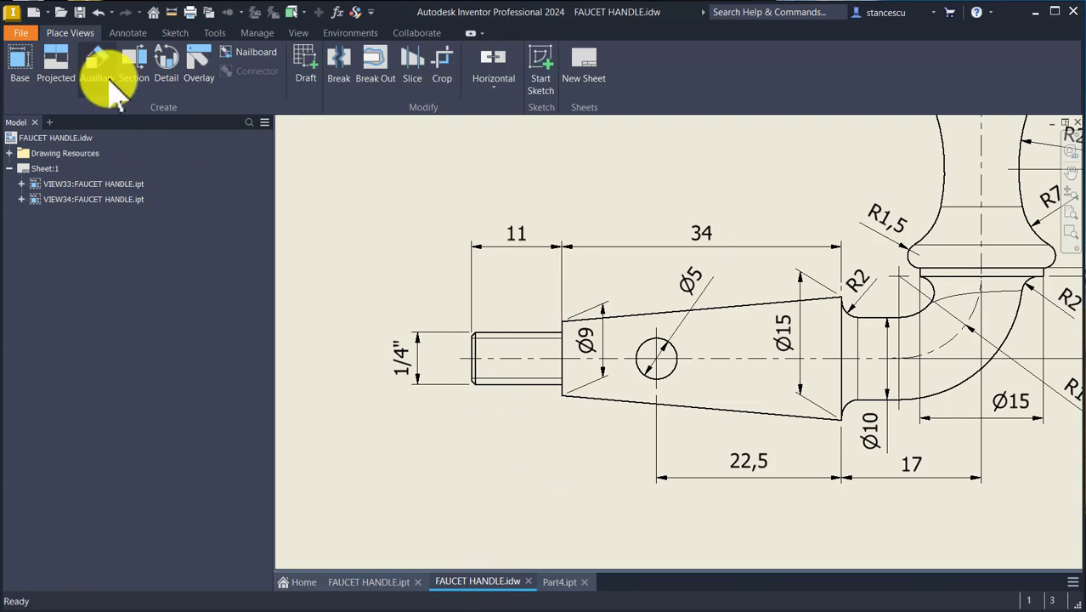
left_click(143, 32)
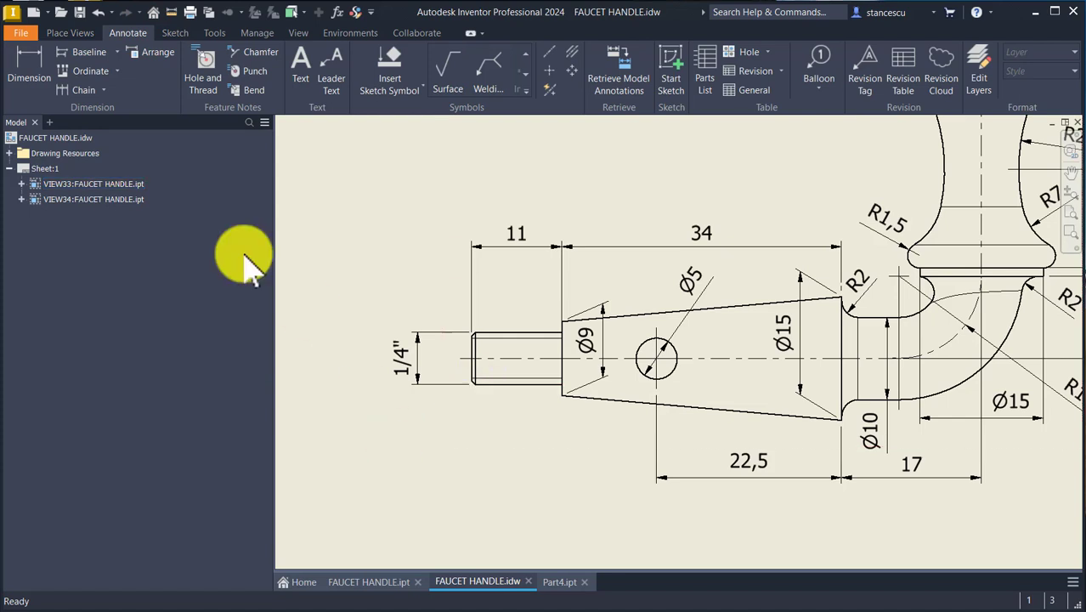
left_click(325, 69)
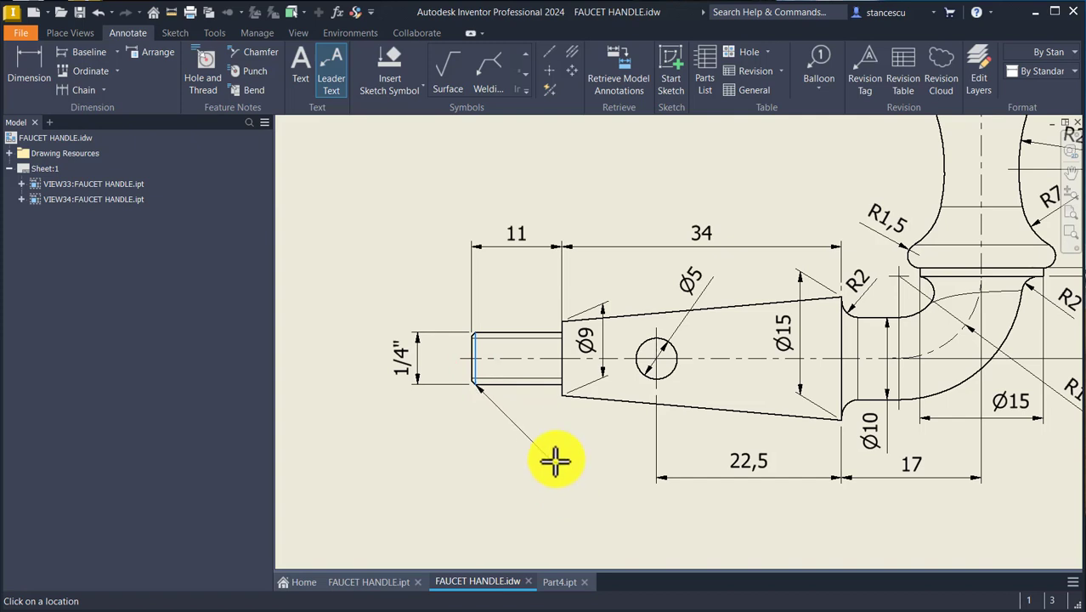
right_click(462, 465)
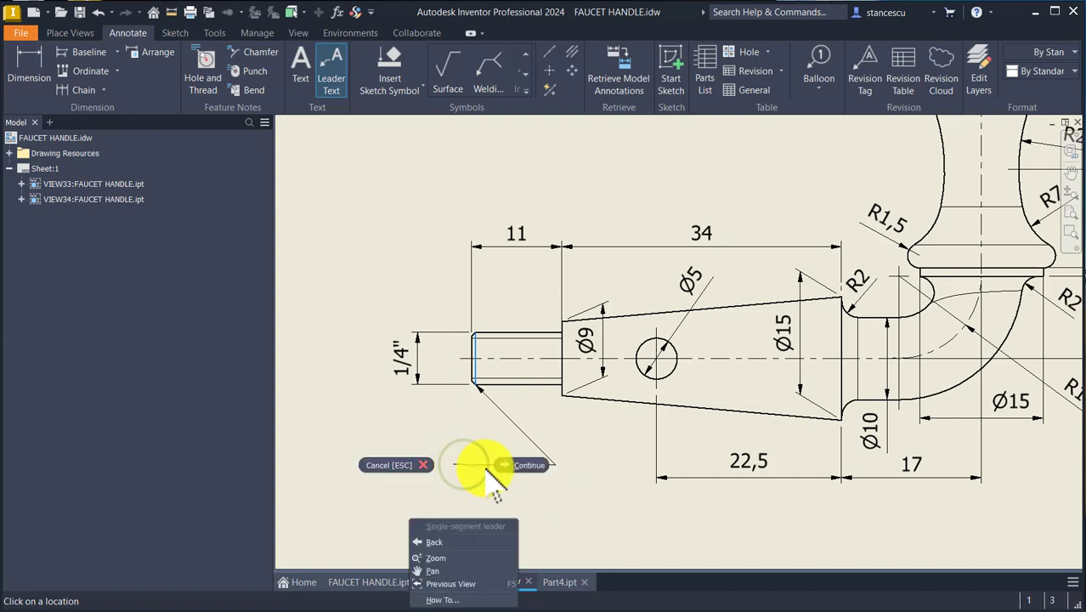
left_click(523, 465)
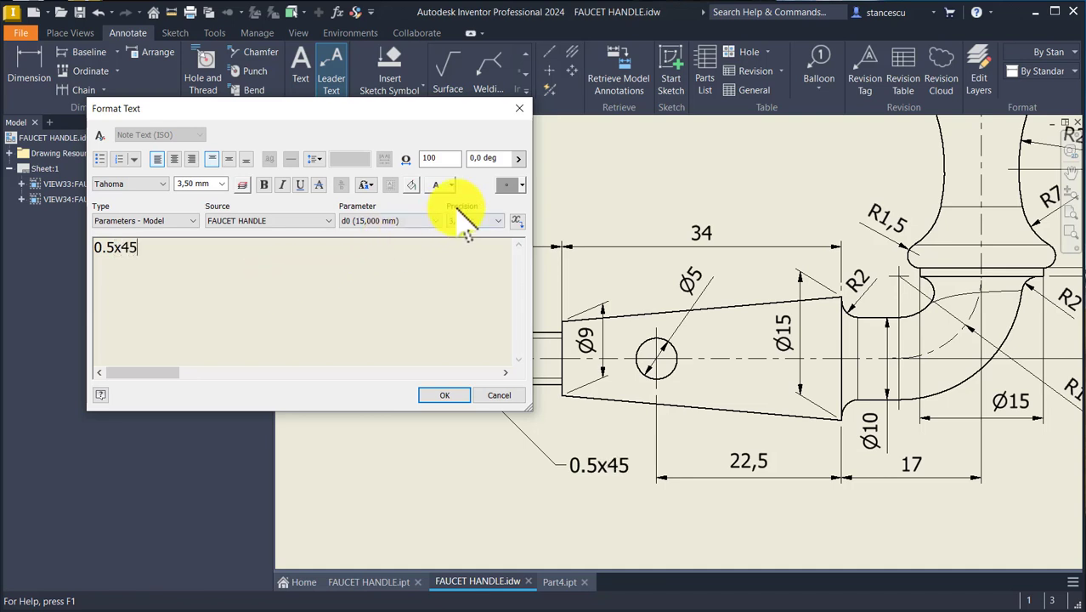
left_click(444, 396)
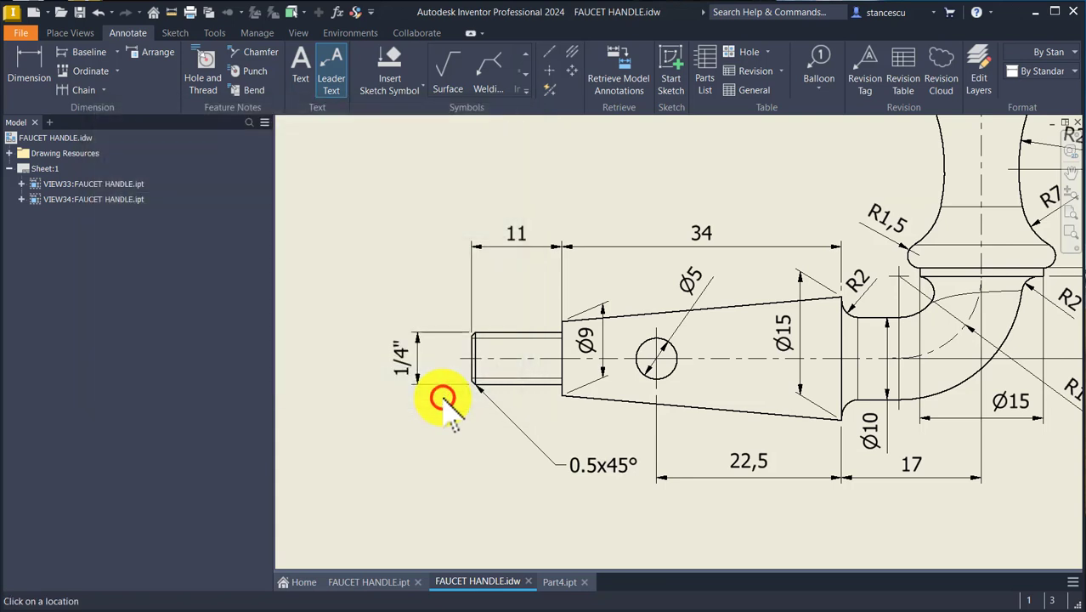
Move the chamfer note's text to the left of its leader bend and set the leader's arrowhead to None.
left_click(553, 470)
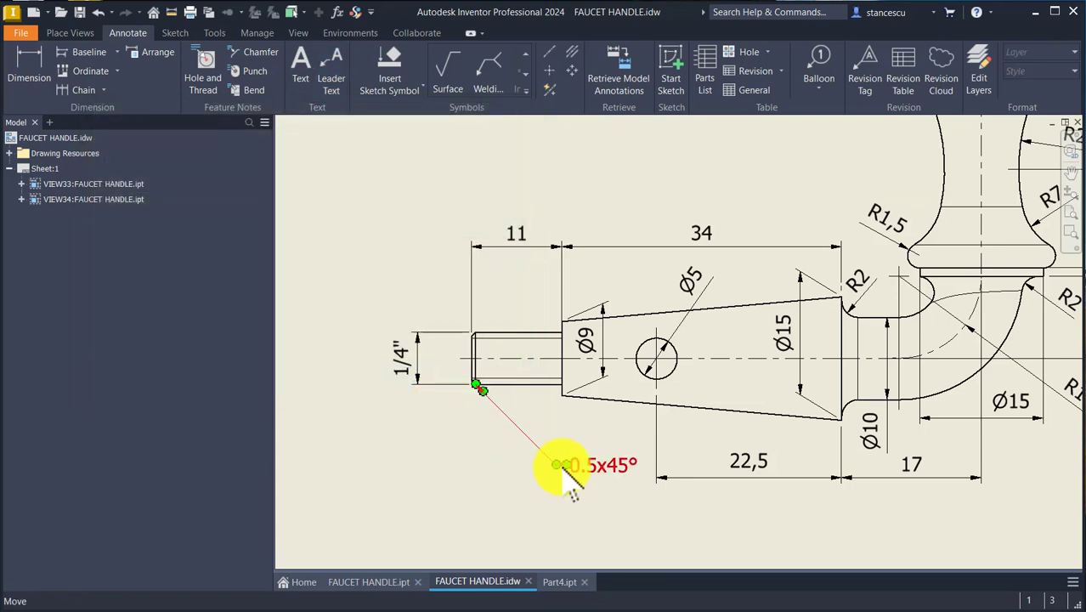
left_click_drag(569, 476, 508, 466)
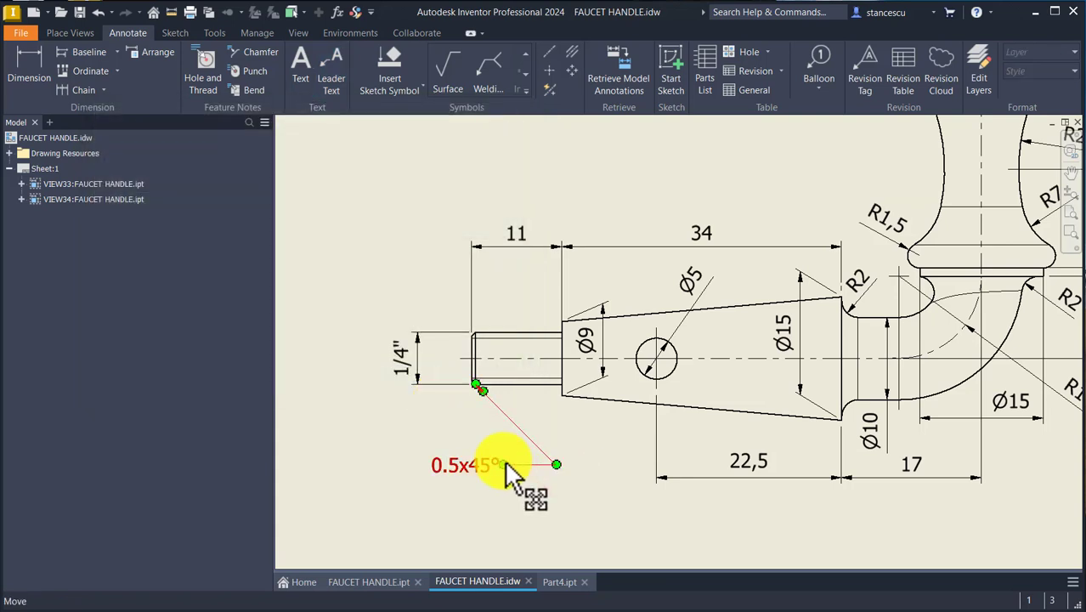
scroll(442, 382, "up", 3)
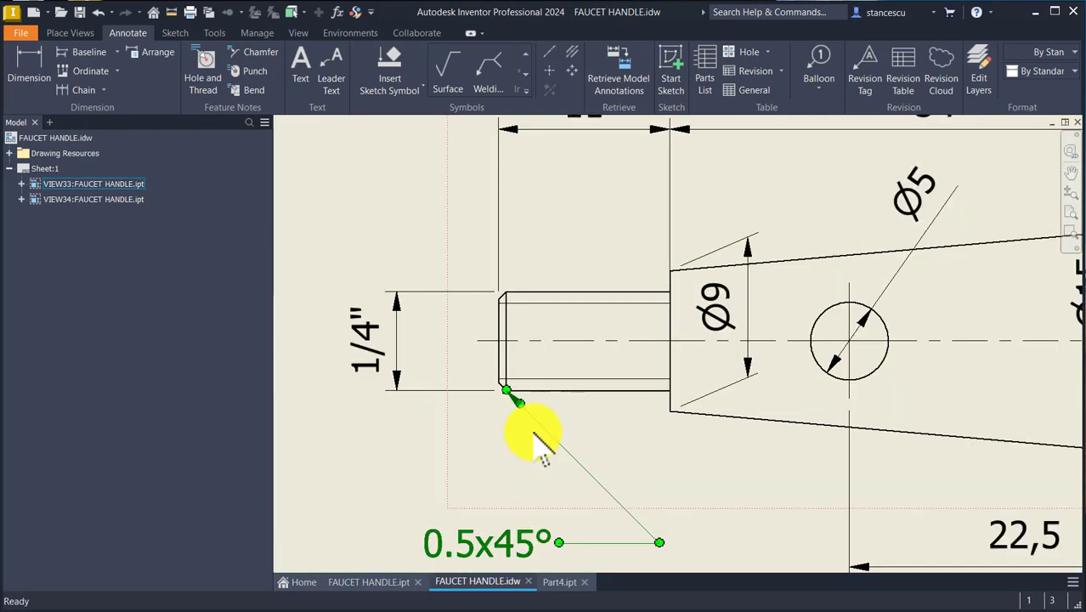
right_click(546, 435)
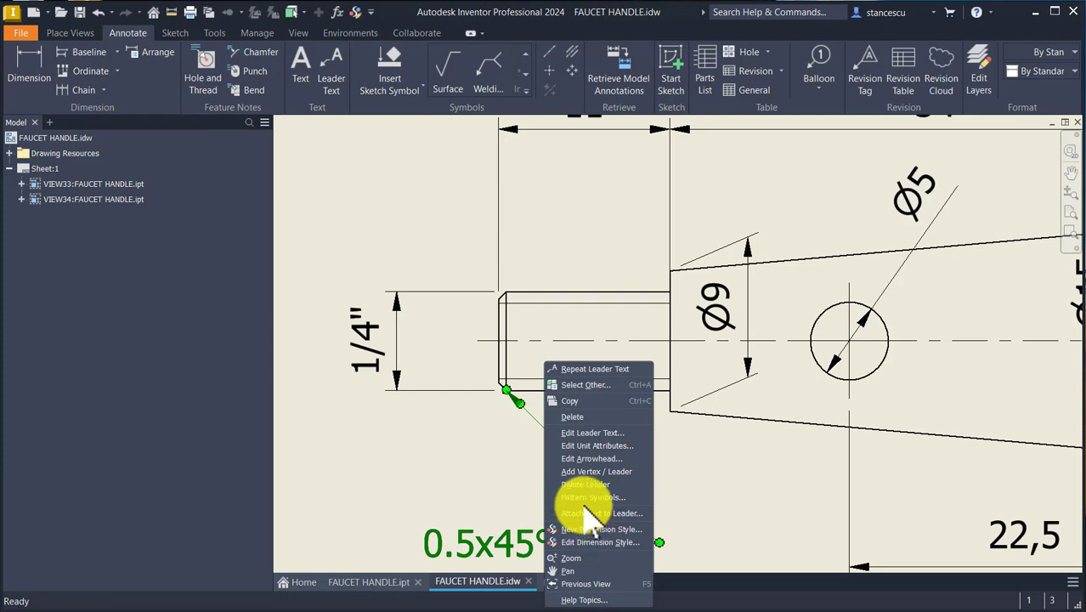
left_click(589, 459)
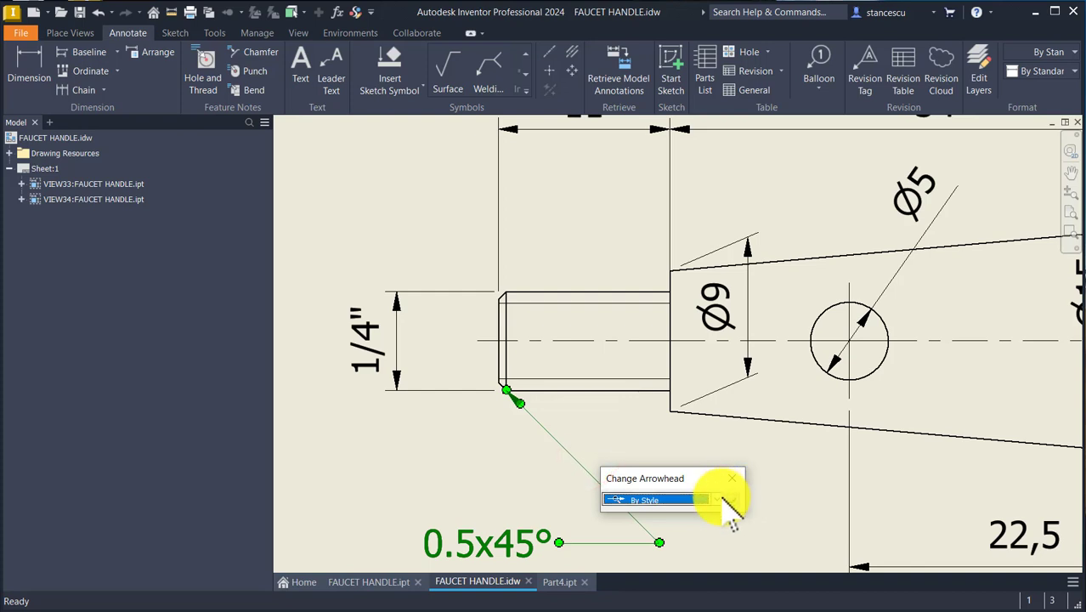
left_click(718, 498)
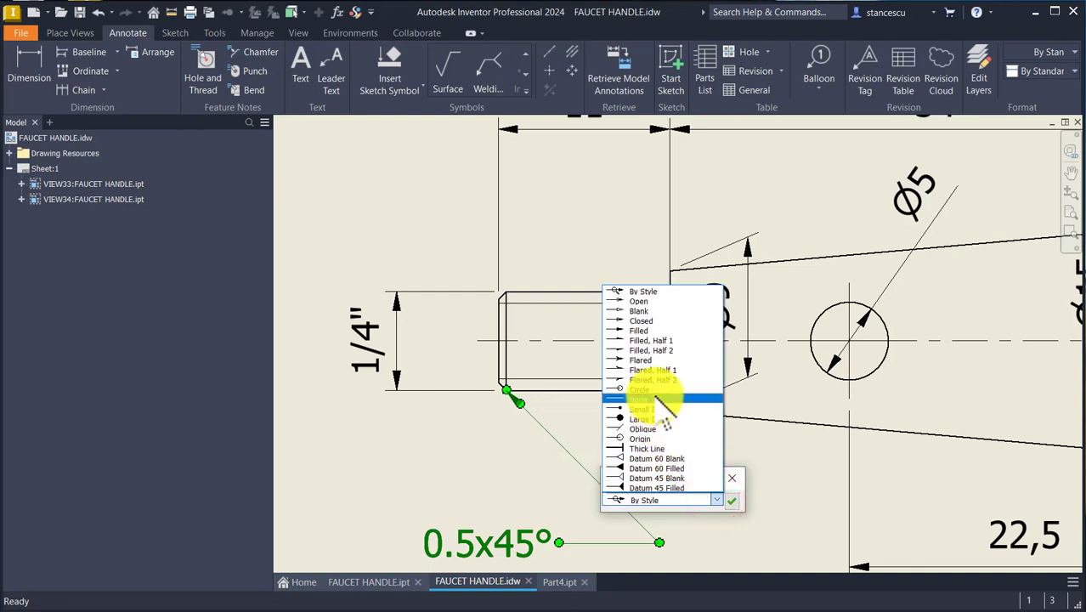
left_click(658, 398)
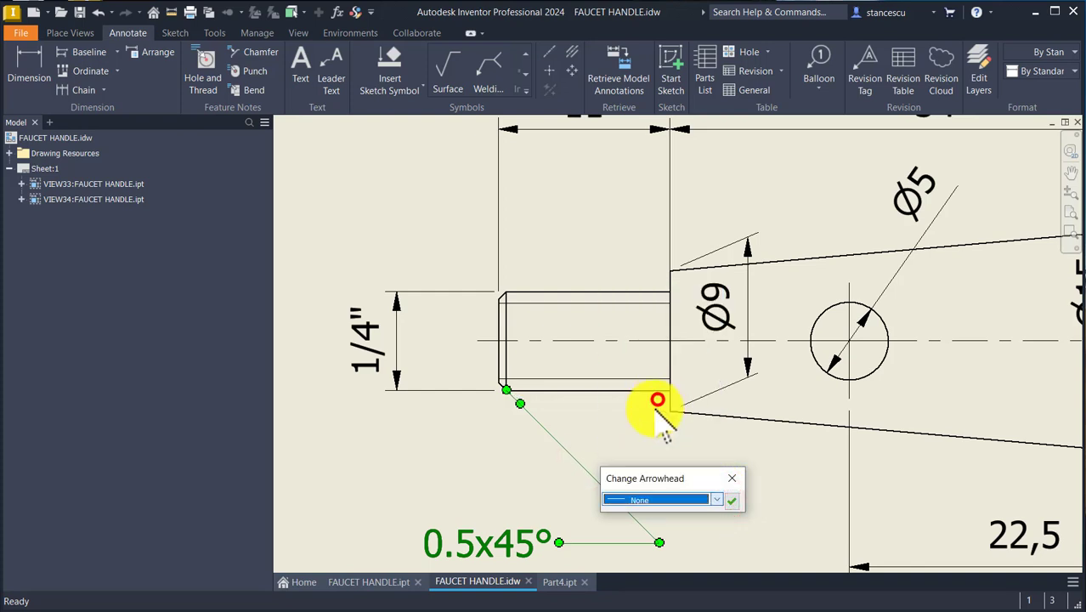
left_click(734, 504)
left_click(622, 436)
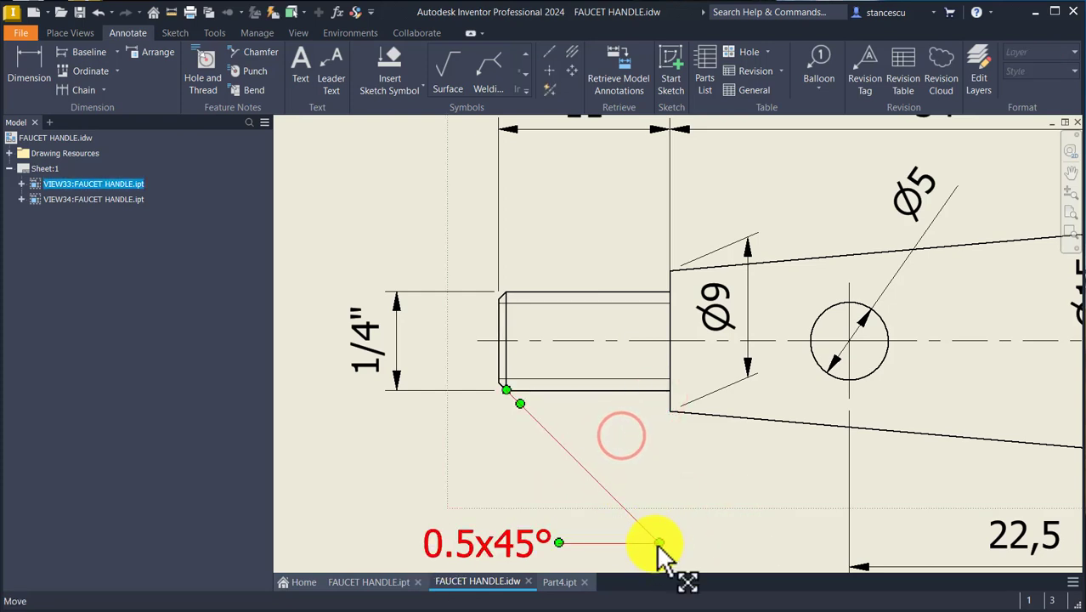
Bring the chamfer note's leader bend closer to the threaded stub and shorten the landing beside its text.
left_click_drag(657, 541, 597, 489)
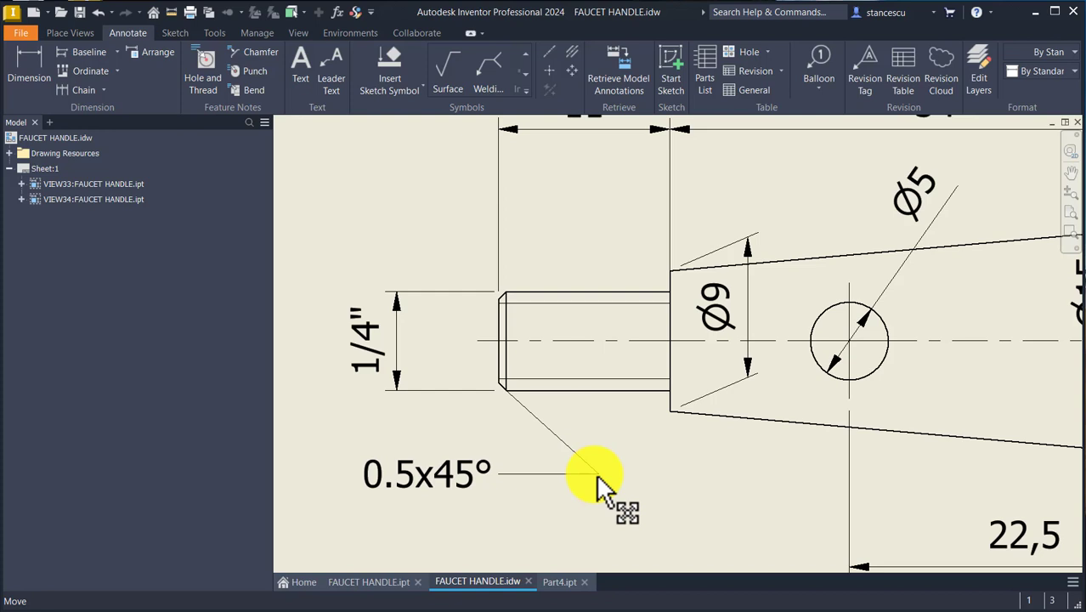
left_click(508, 483)
left_click_drag(504, 469, 526, 495)
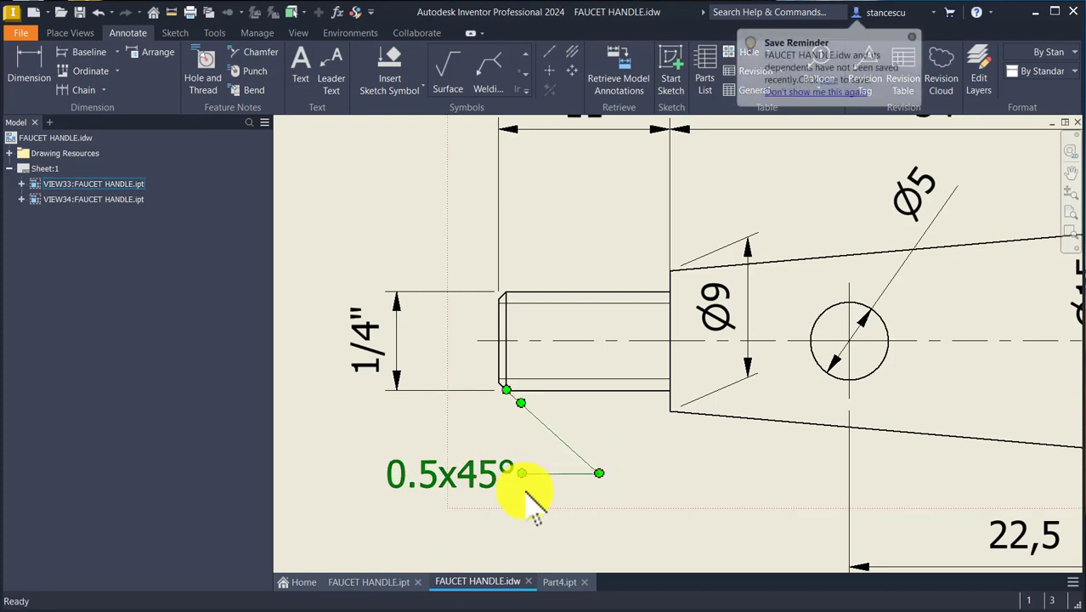
left_click(972, 567)
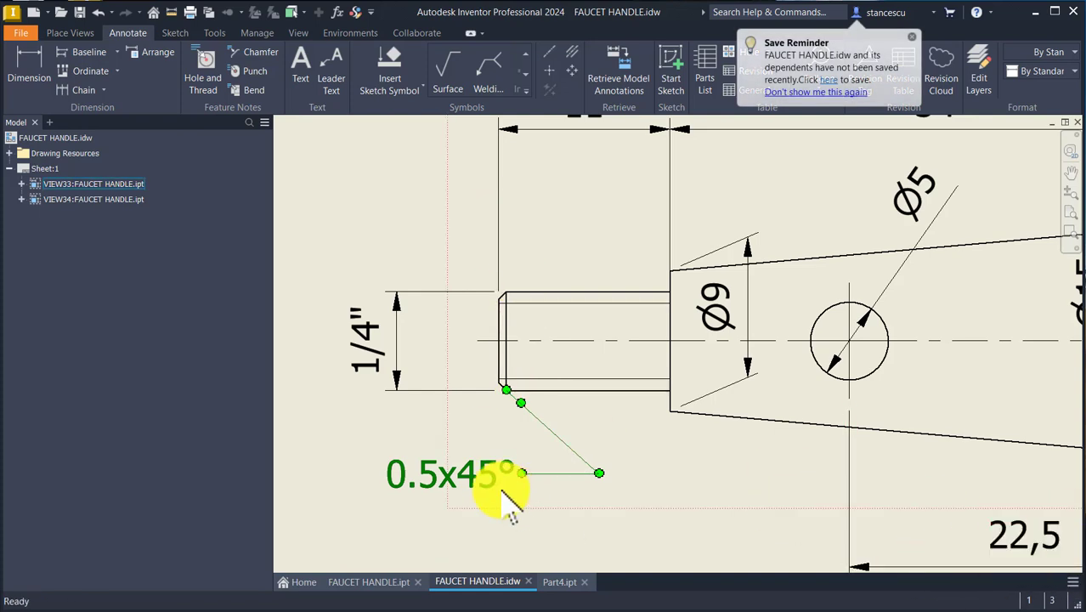
Edit the chamfer note's text to read 0,5x45° with a decimal comma.
double_click(420, 485)
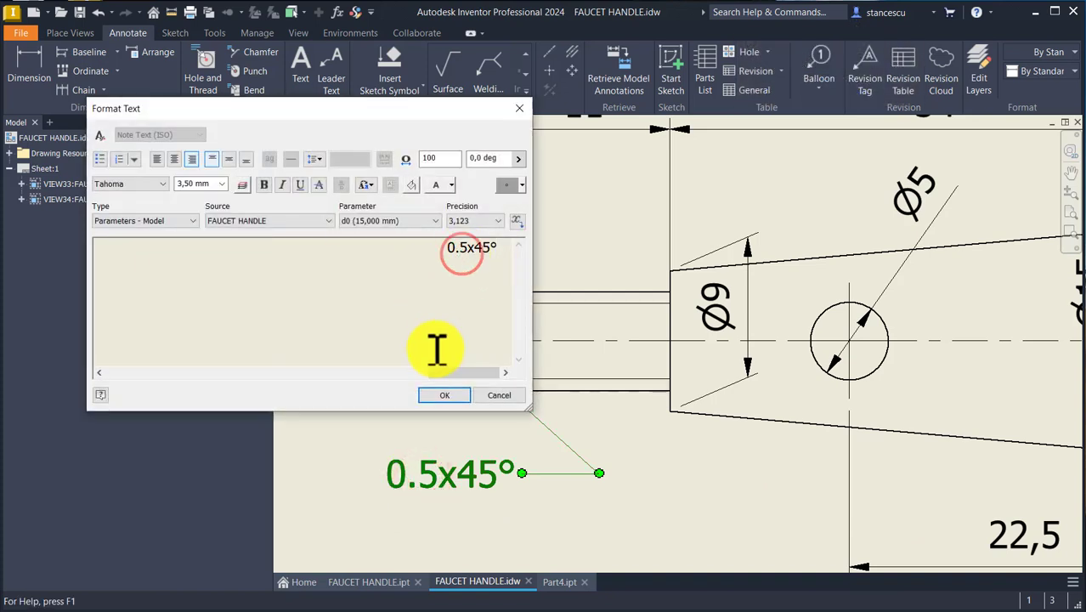
key("BackSpace")
type(",")
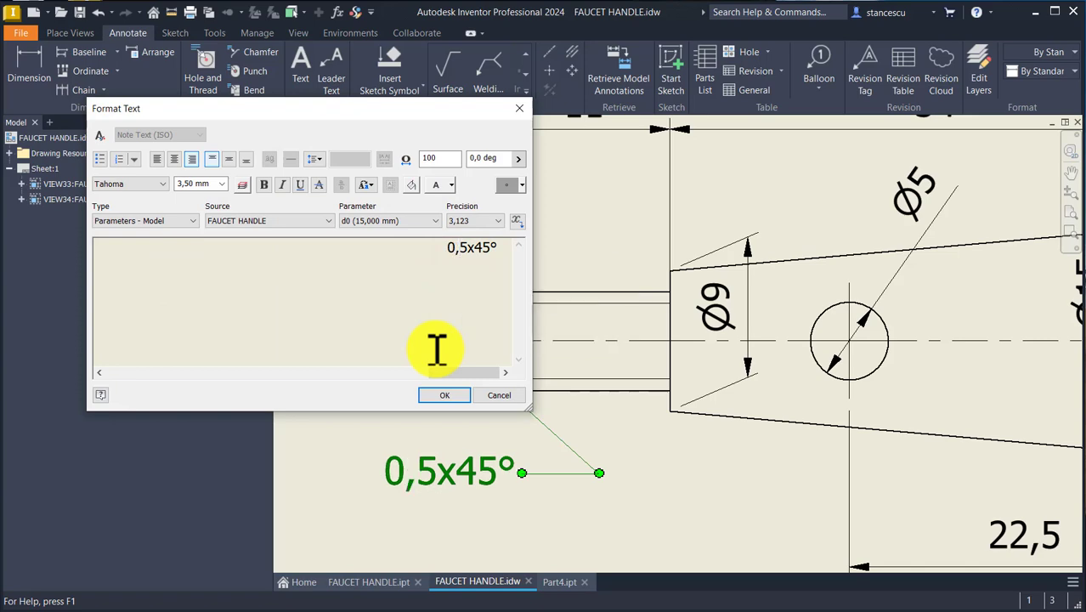
left_click(447, 395)
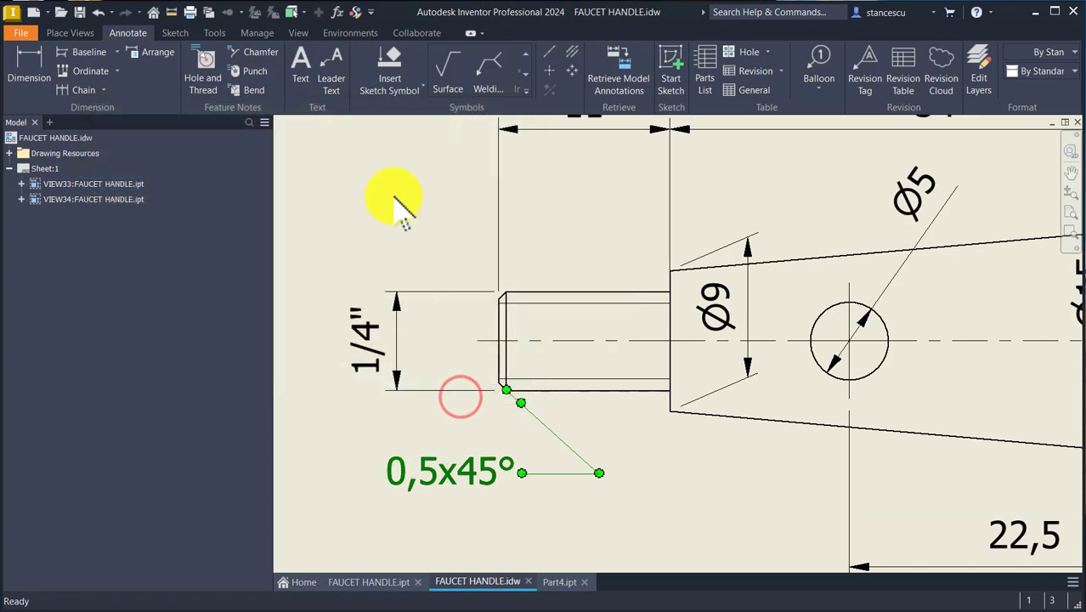
scroll(396, 206, "down", 3)
key("Num_Lock")
scroll(395, 205, "down", 3)
left_click(406, 219)
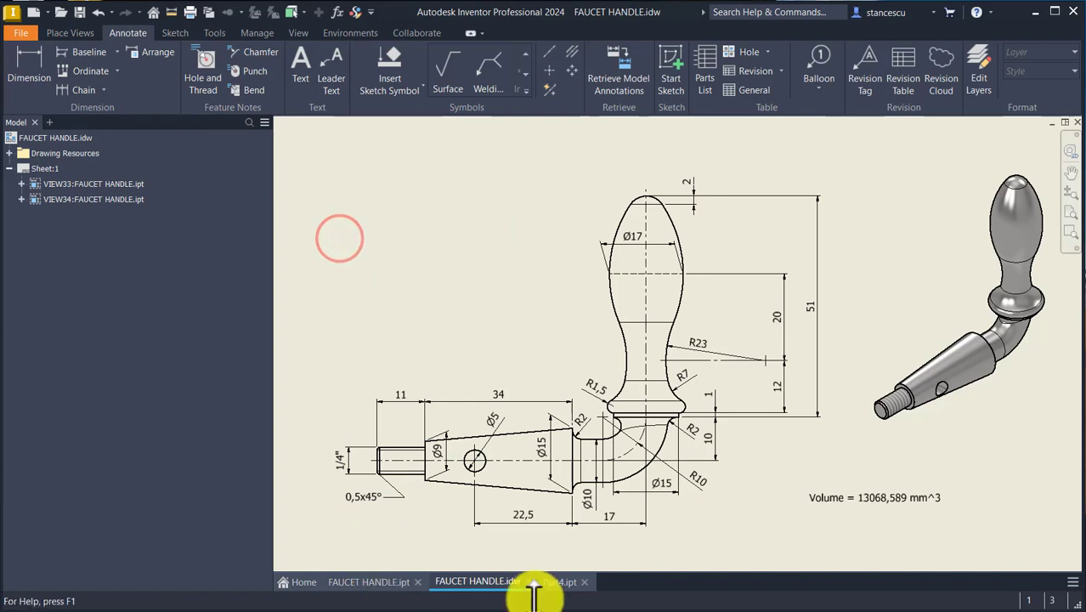
In Part4.ipt, fillet the elbow's junctions with the tapered shank and the grip's base with a 2 mm radius.
scroll(600, 459, "down", 3)
scroll(600, 459, "down", 3)
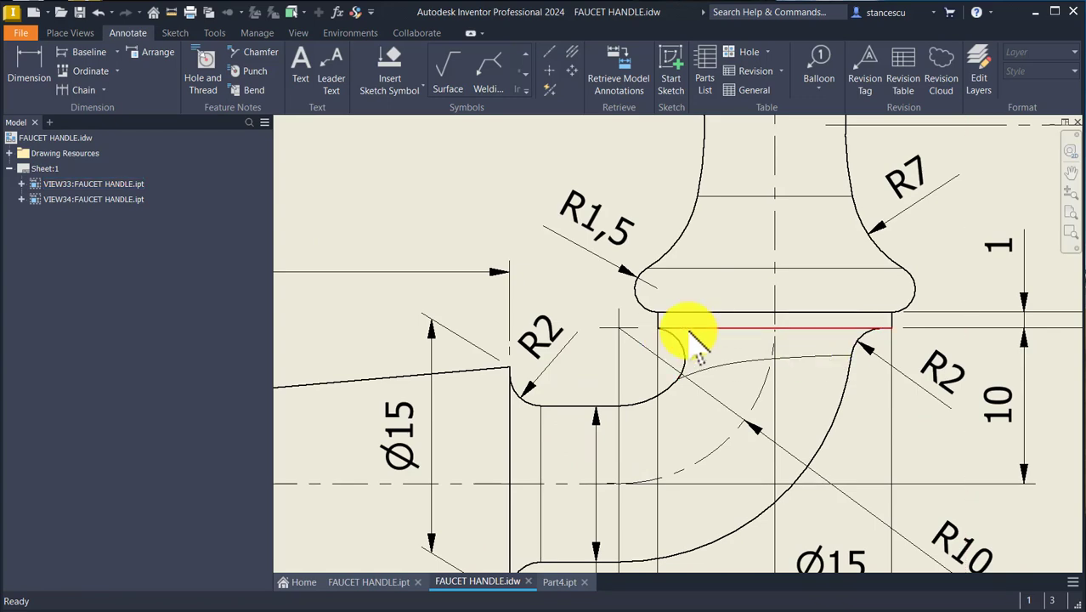
middle_click_drag(661, 424, 679, 315)
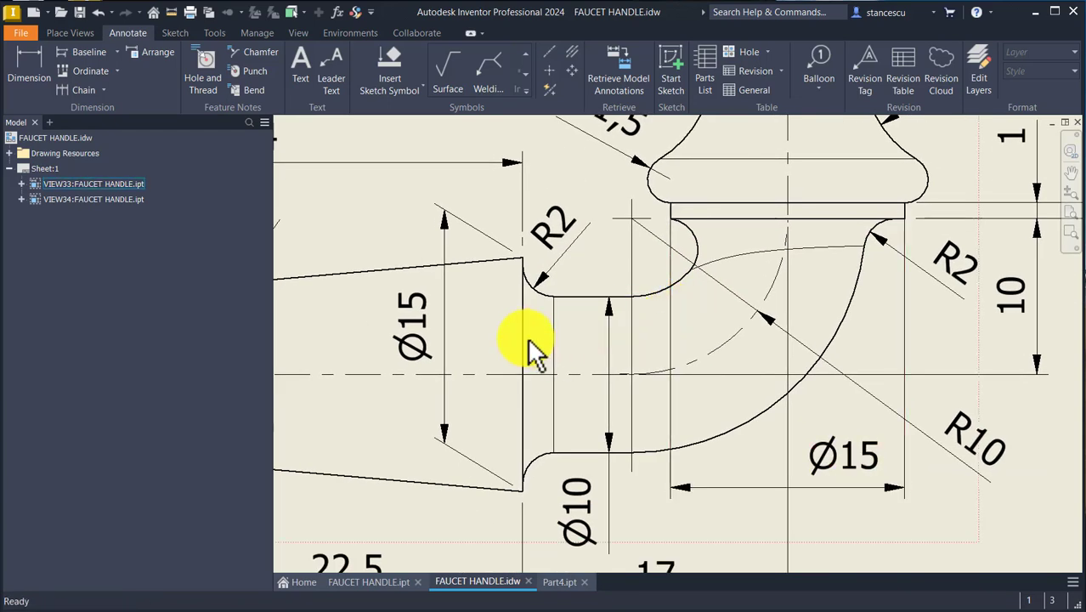
left_click(553, 585)
scroll(611, 429, "up", 3)
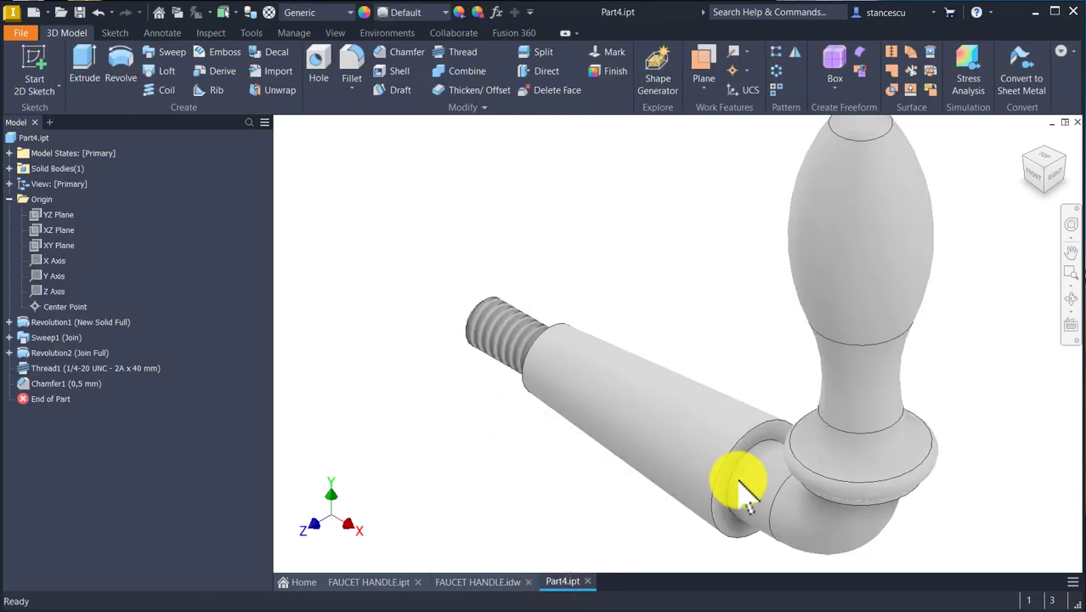
left_click(758, 459)
key("f")
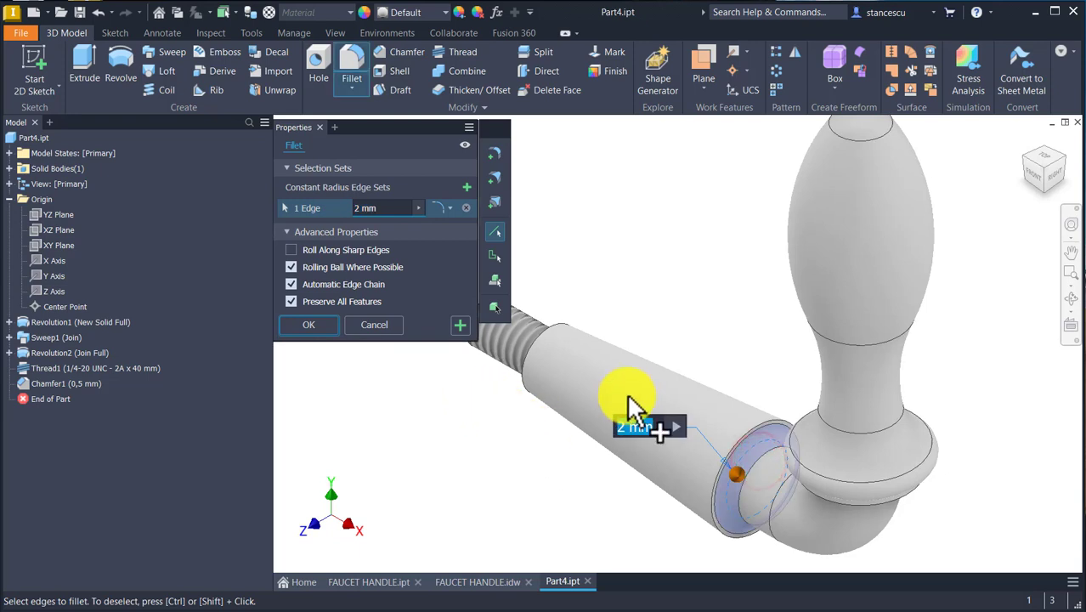
middle_click_drag(722, 282, 865, 422, "shift")
left_click(865, 422)
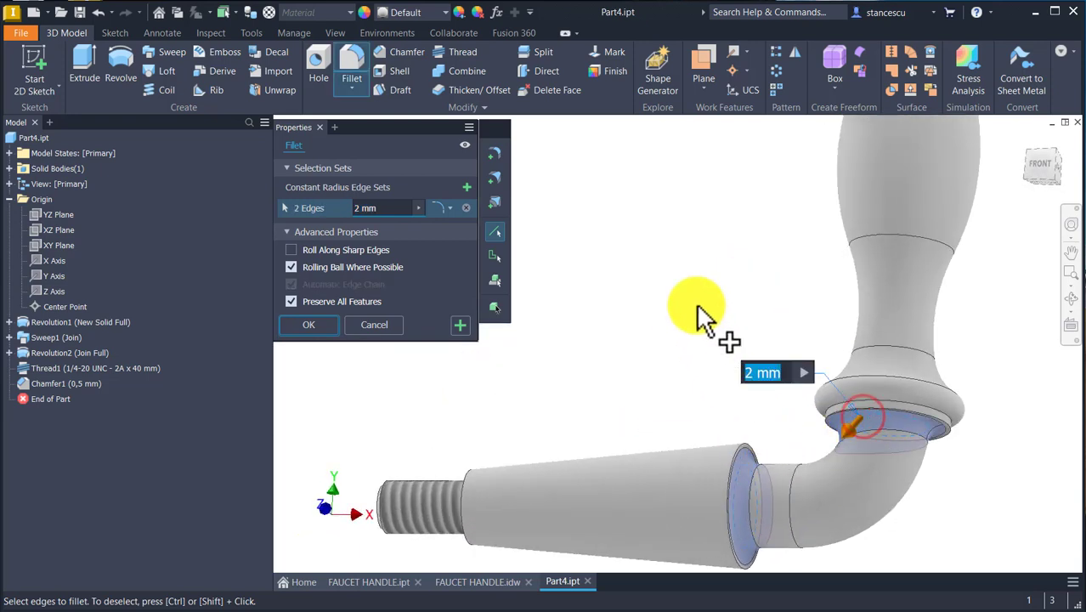
left_click(306, 325)
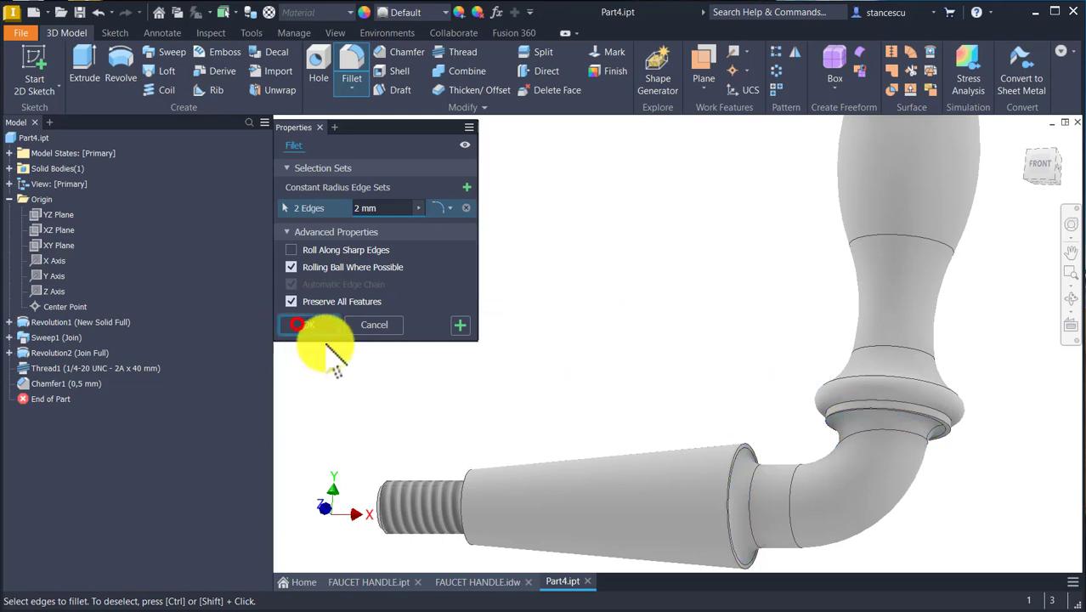
key("Num_Lock")
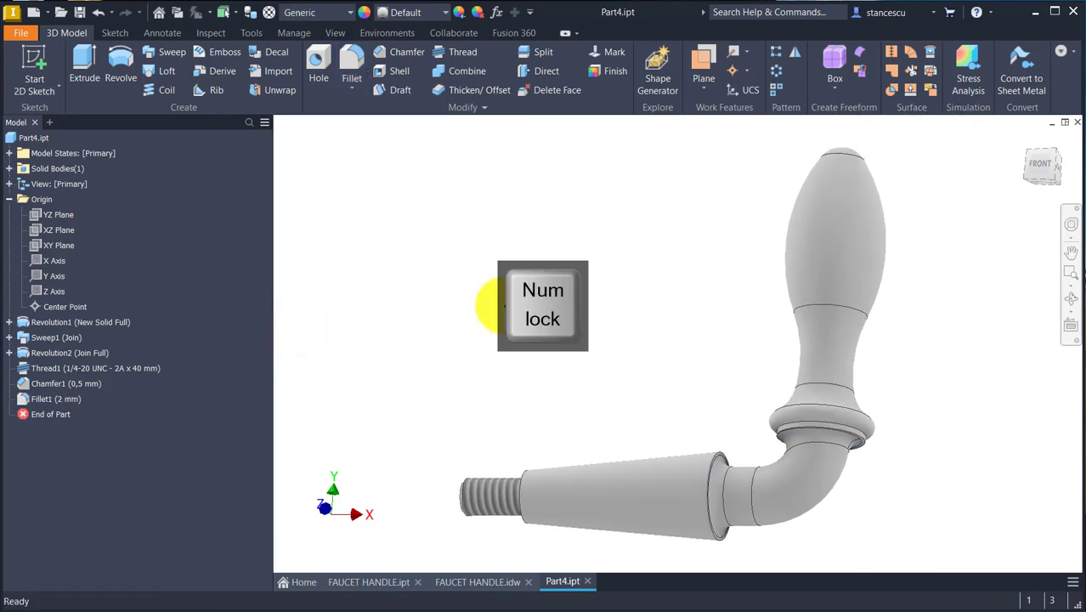
key("F6")
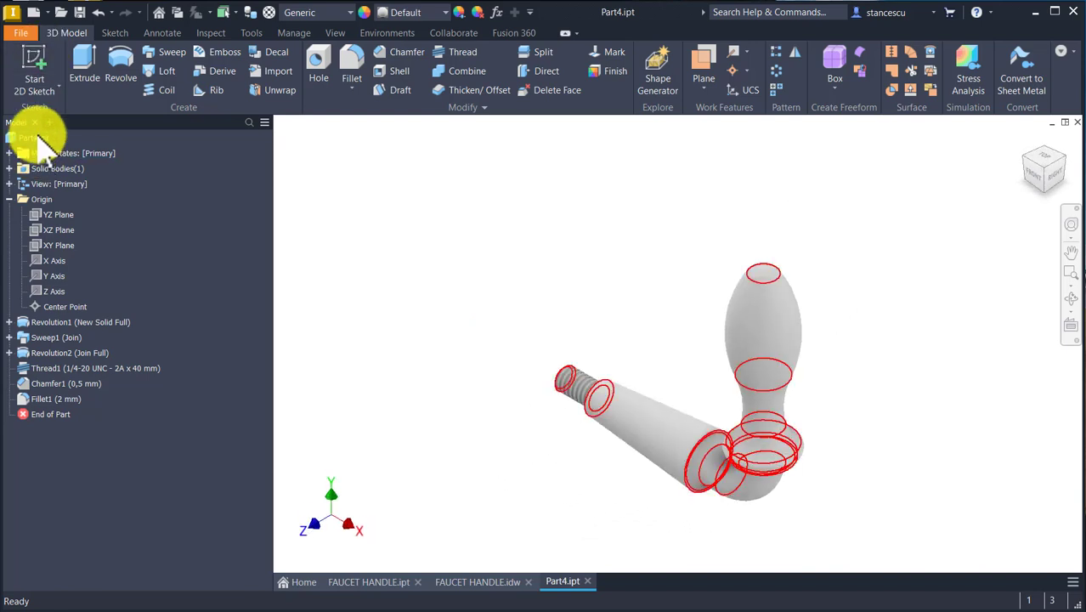
Update the physical properties in Part4.ipt's iProperties and copy the part's volume value.
left_click(40, 139)
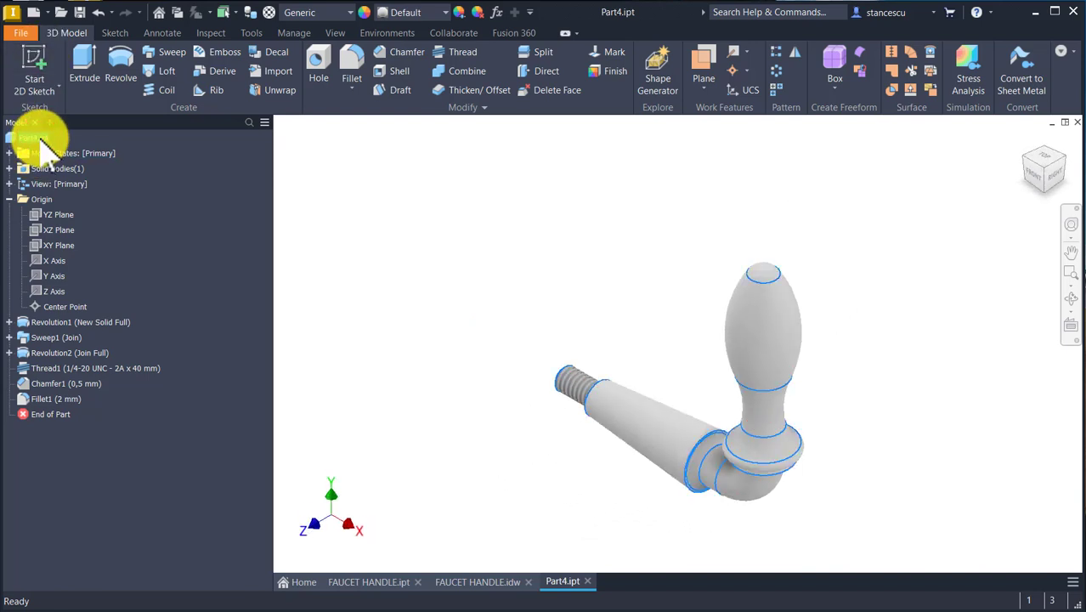
right_click(40, 138)
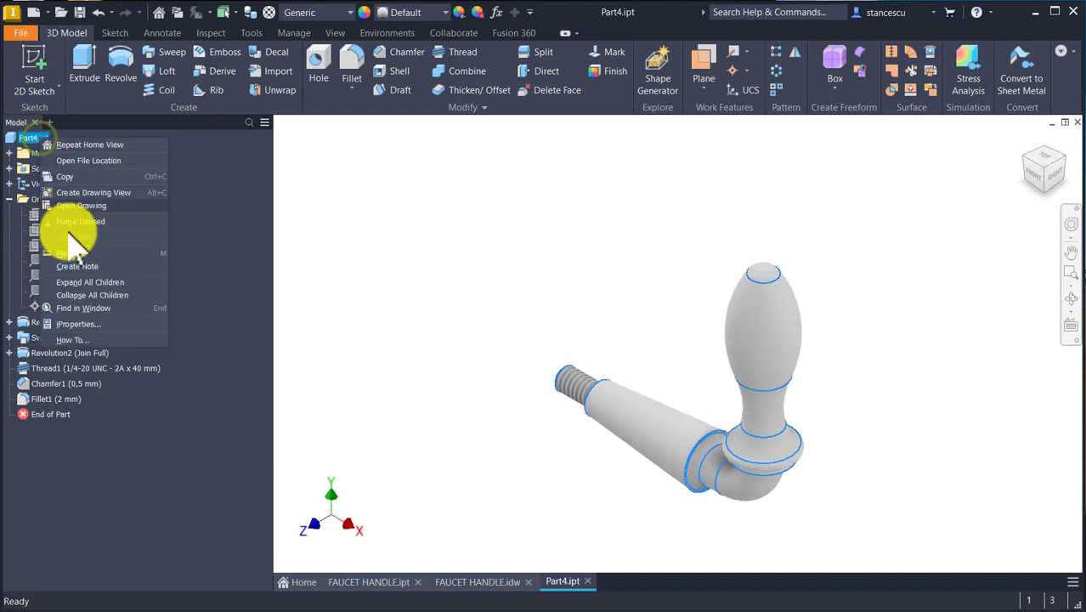
left_click(97, 325)
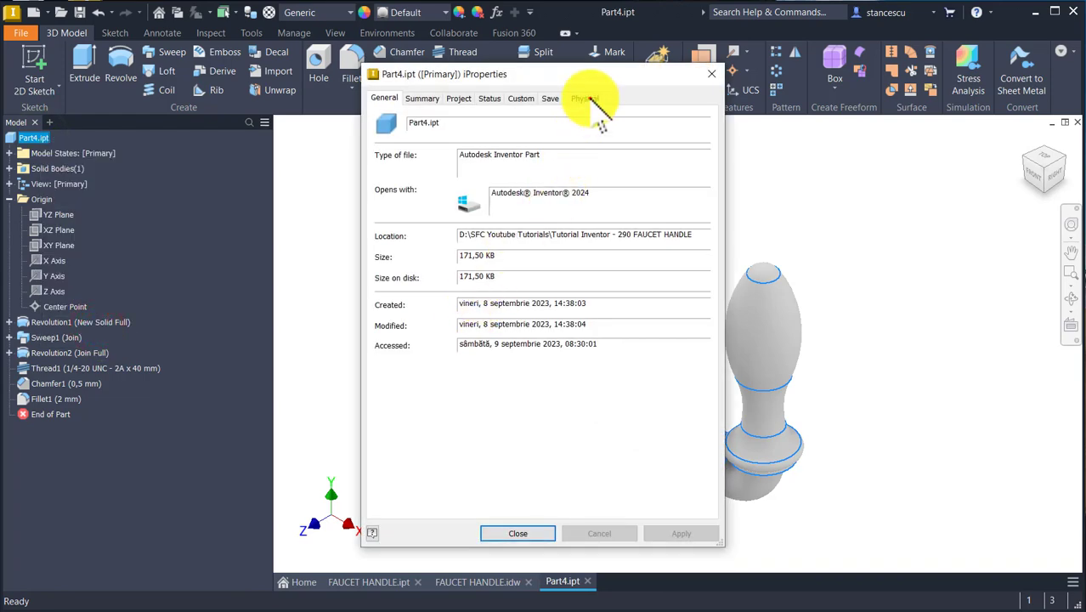
left_click(585, 99)
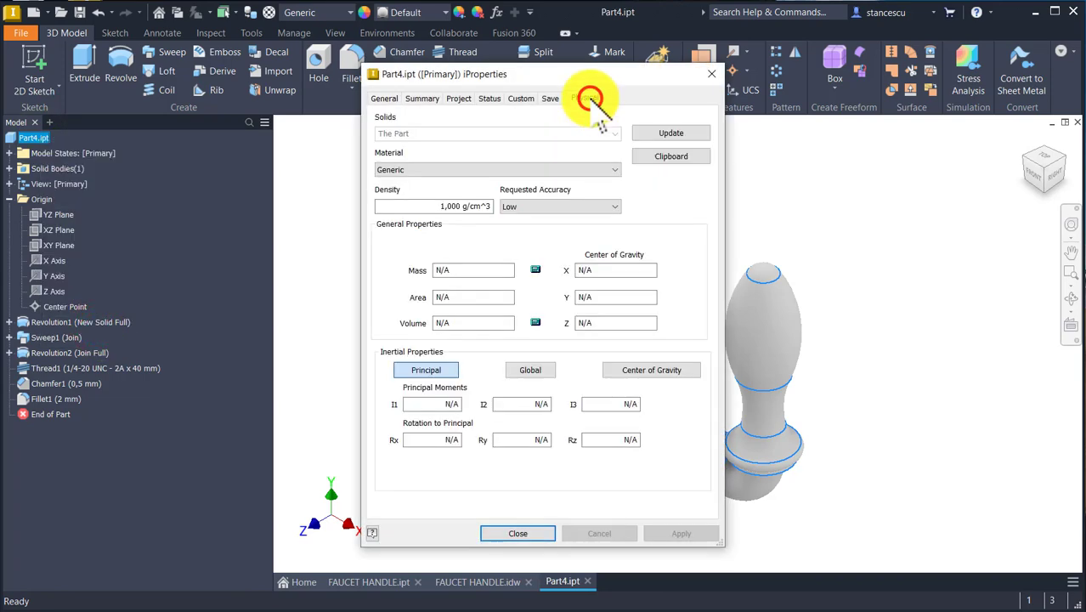
left_click(678, 131)
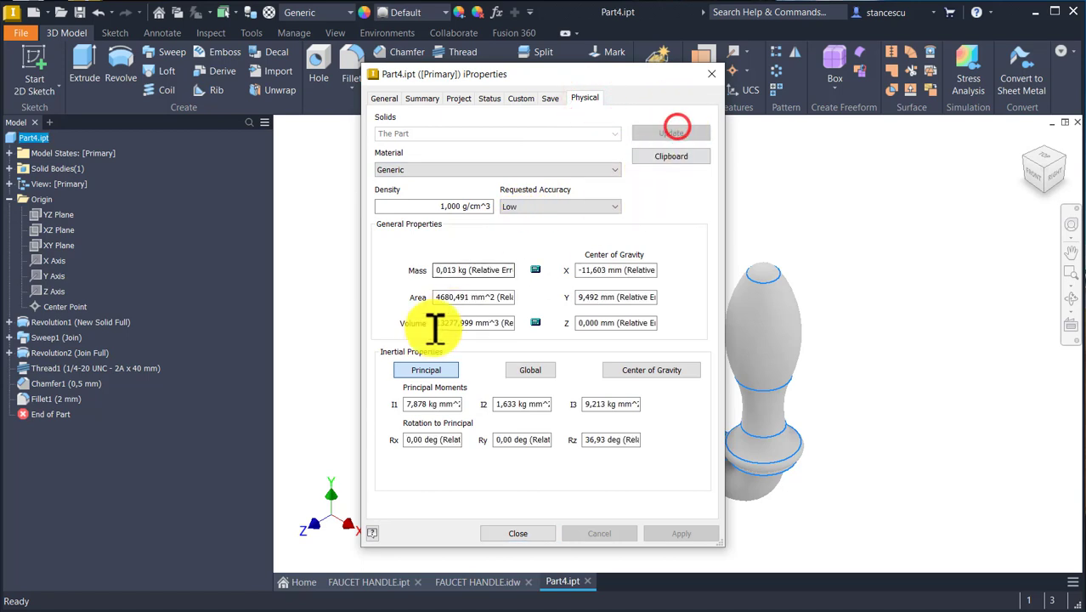
double_click(497, 323)
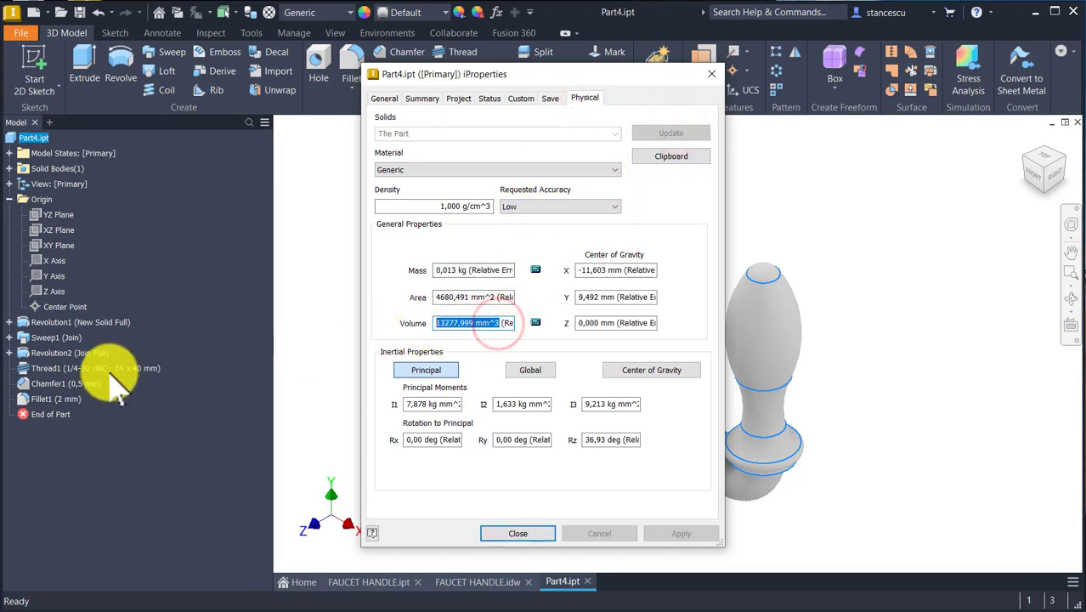
key("ctrl+c")
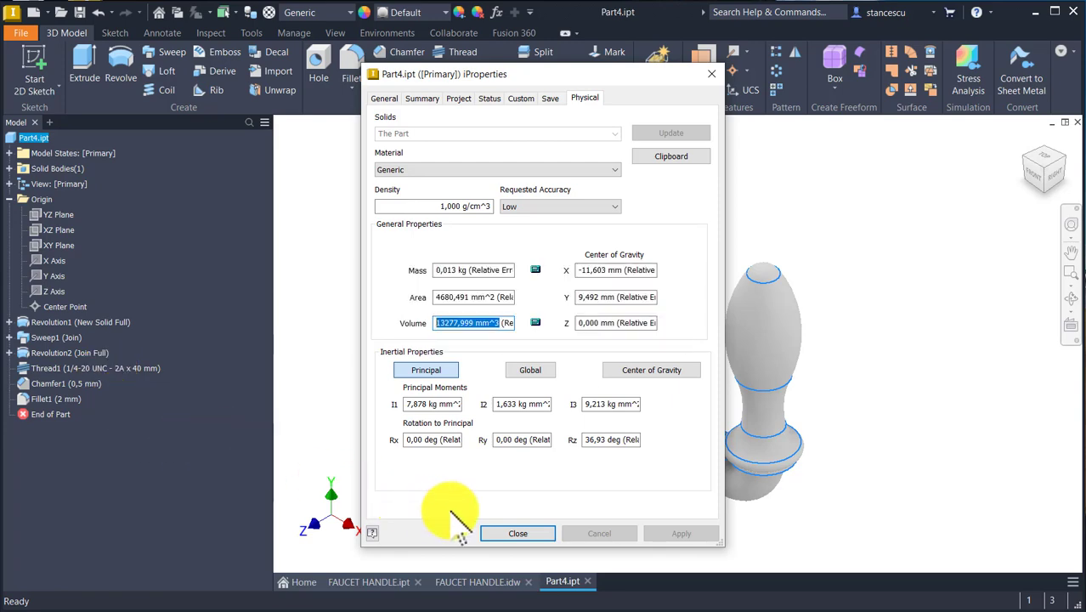
left_click(508, 535)
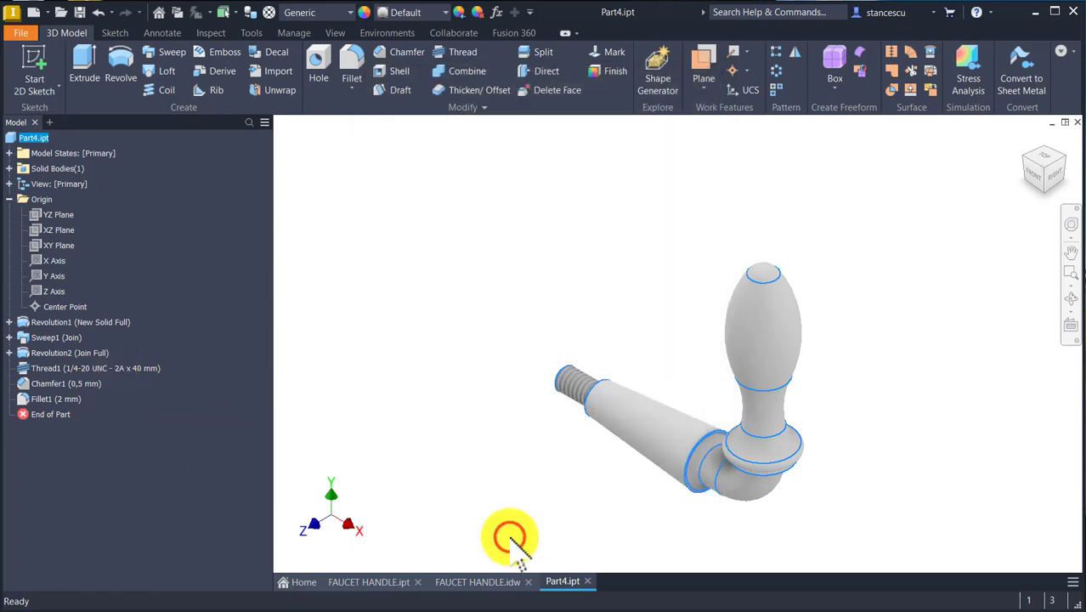
In FAUCET HANDLE.idw, compare the copied volume with the volume note by pasting it on a second line, and discard the edit.
left_click(470, 583)
key("Home")
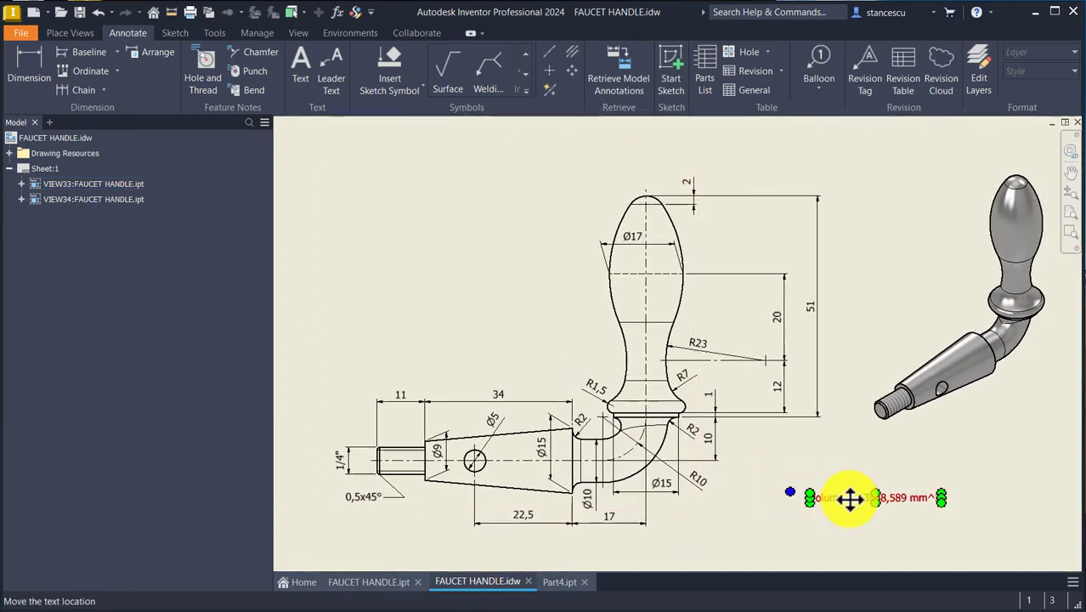
double_click(849, 500)
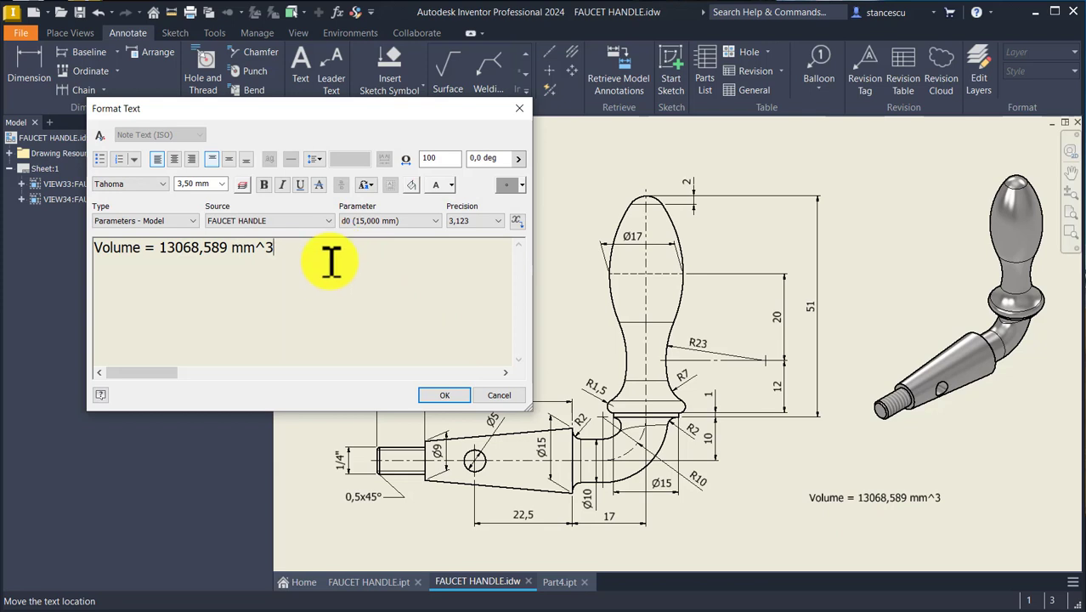
key("Return")
key("ctrl+v")
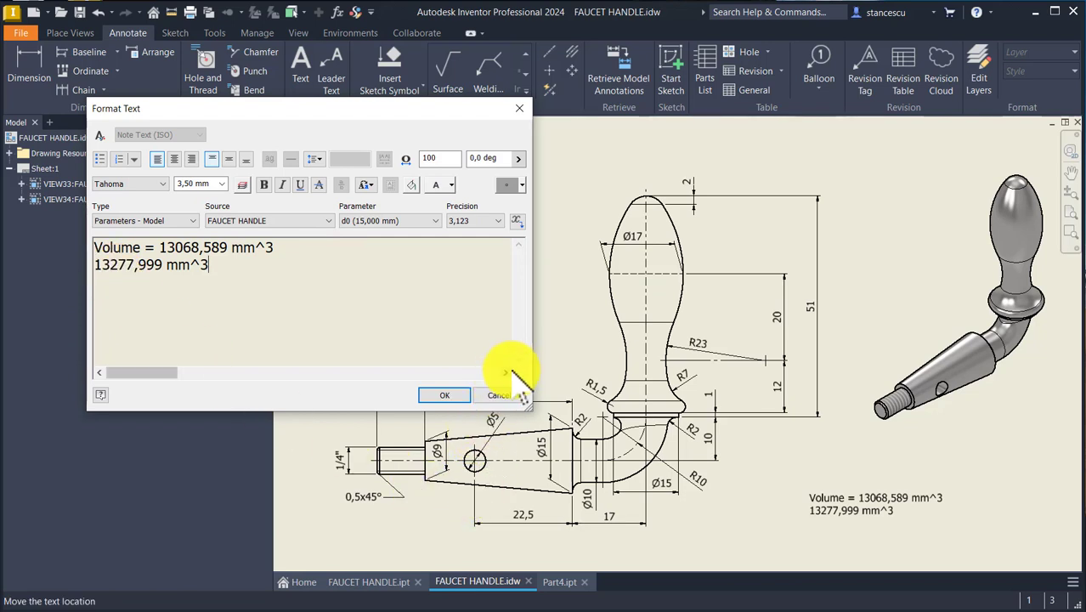
left_click(497, 396)
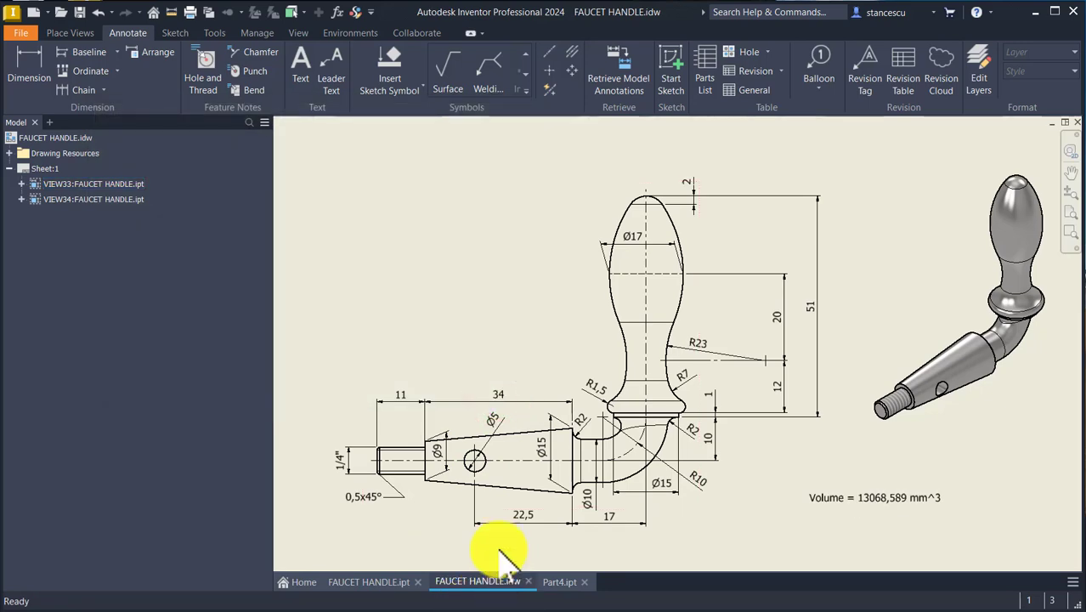
In Part4.ipt, start a sketch on the XY plane and slice the model at the sketch plane.
scroll(485, 455, "up", 3)
middle_click_drag(485, 455, 503, 309)
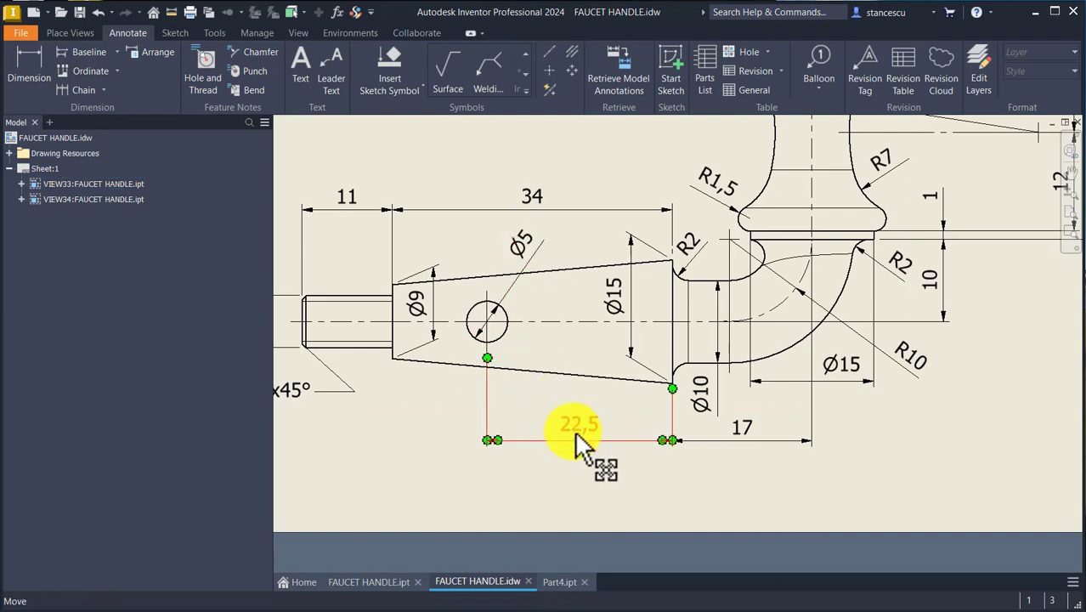
left_click(561, 581)
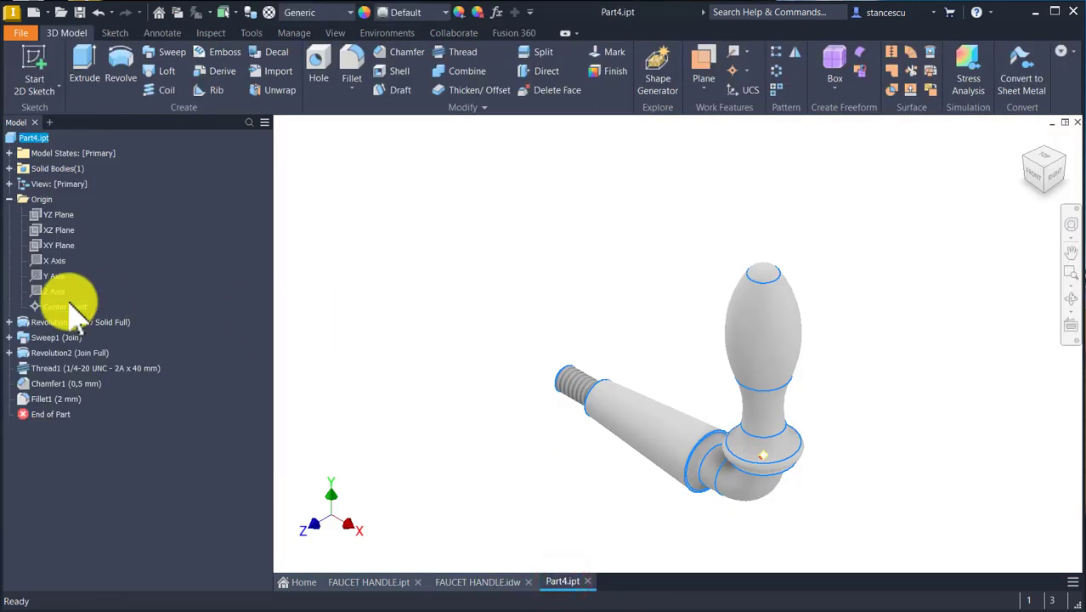
left_click(56, 245)
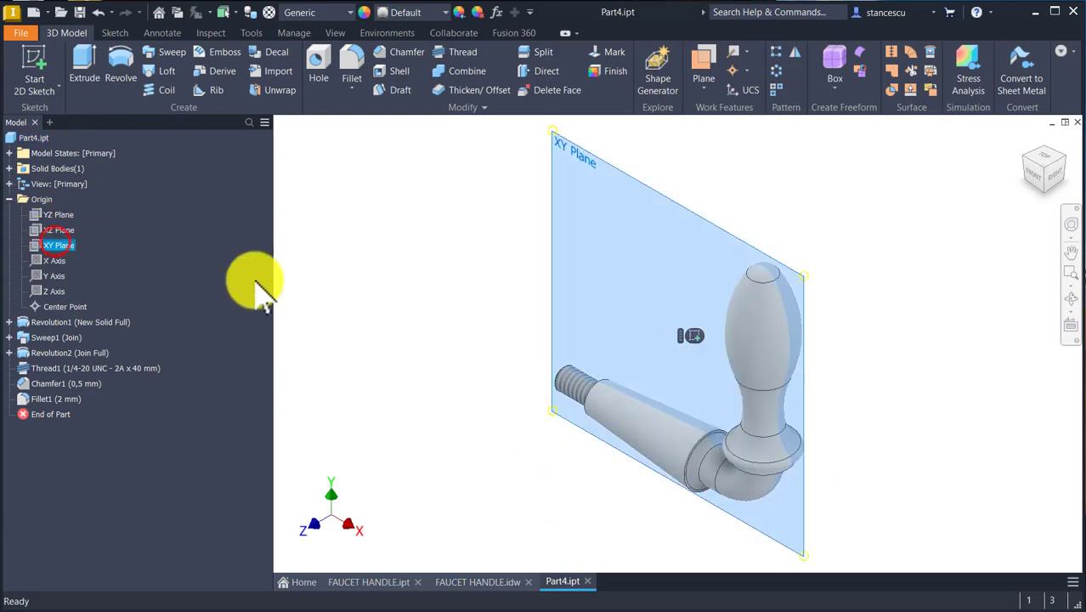
left_click(695, 338)
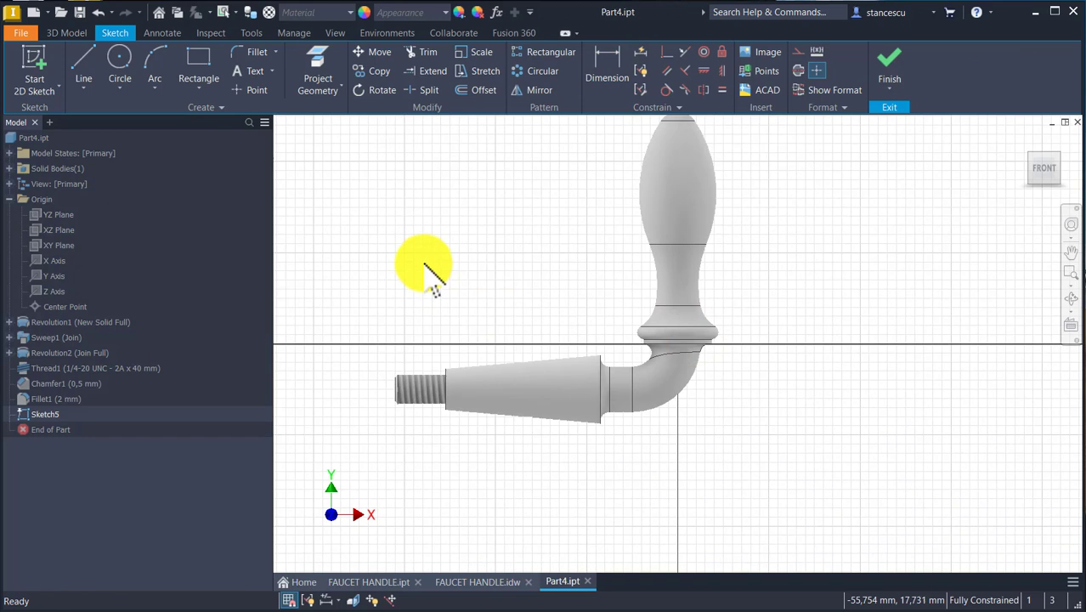
key("F7")
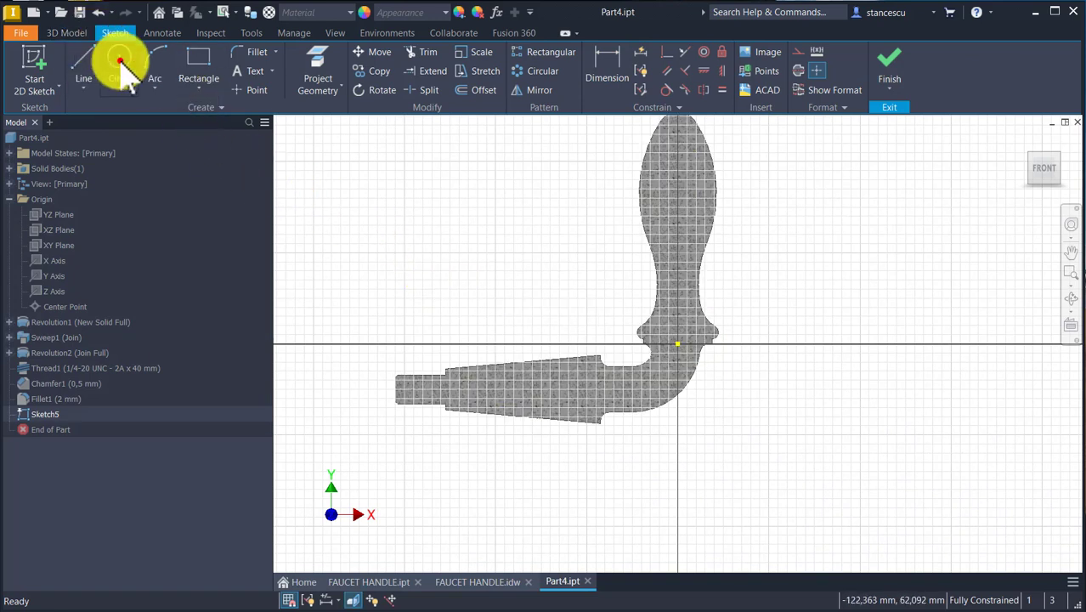
Sketch a circle of 5 mm diameter inside the tapered shank.
left_click(120, 67)
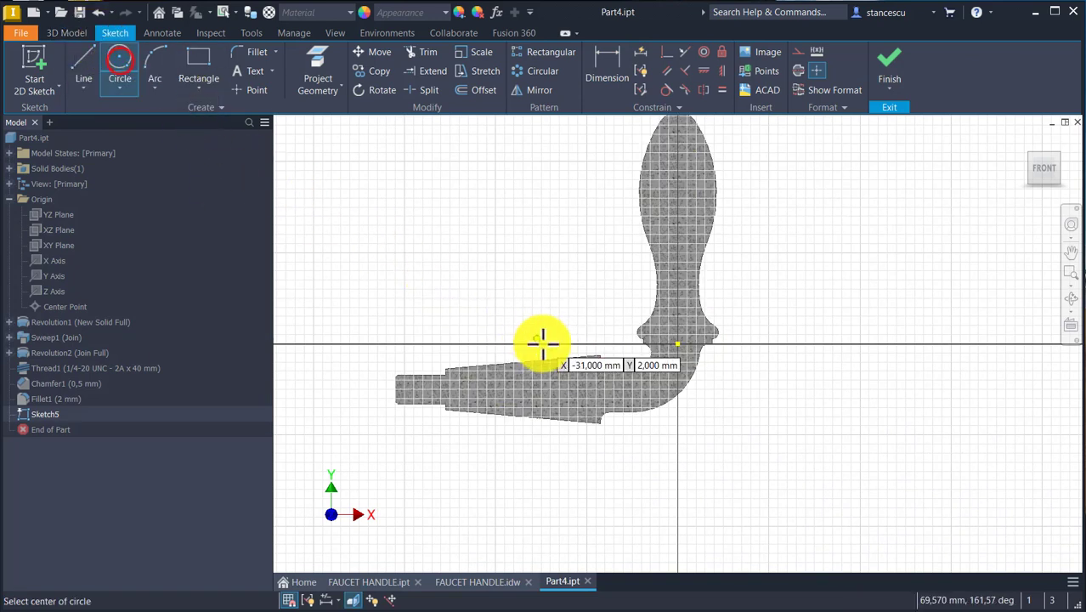
left_click(513, 391)
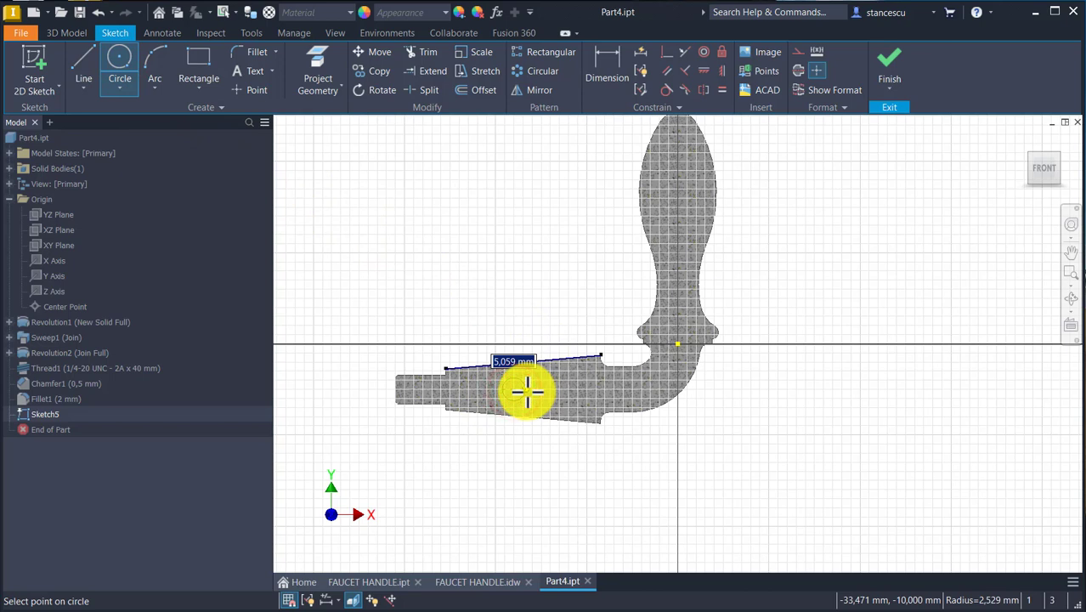
type("5")
key("Return")
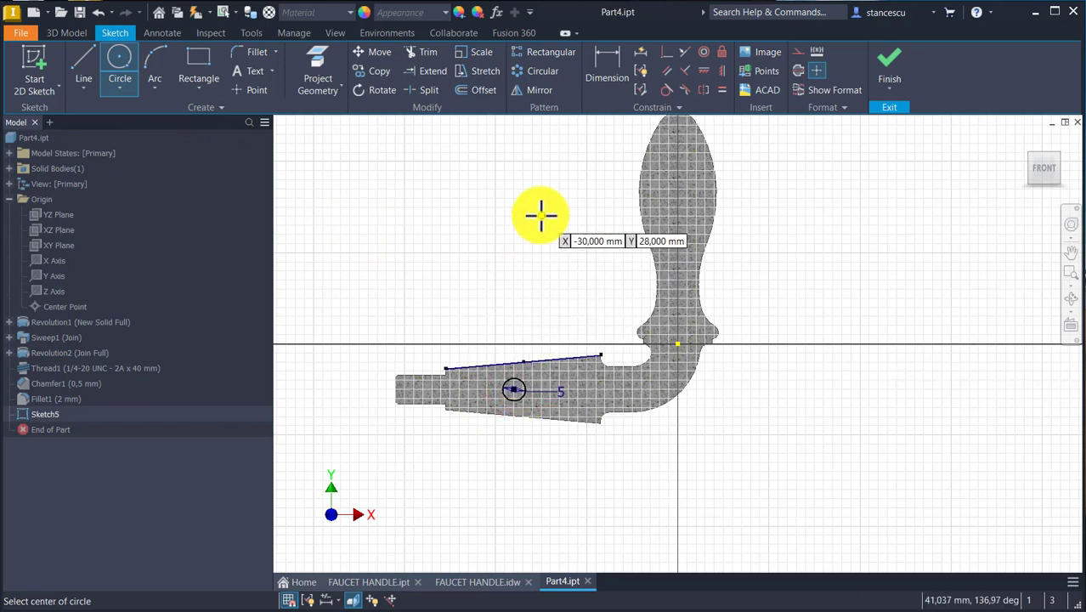
scroll(541, 240, "up", 3)
mouse_move(538, 267)
middle_mouse_down()
mouse_move(771, 133)
mouse_move(759, 140)
middle_mouse_up()
key("Escape")
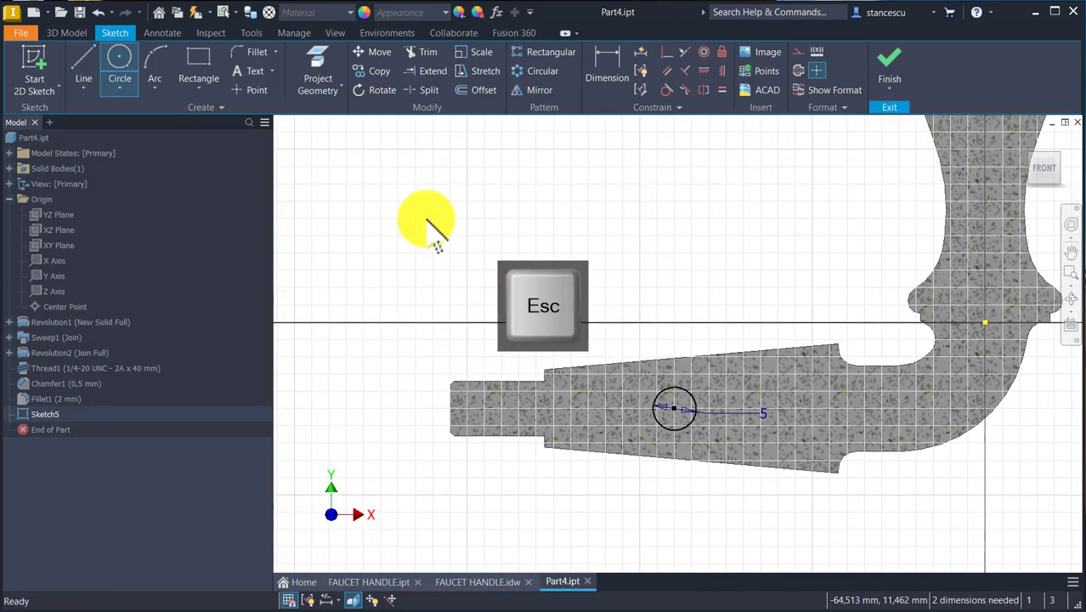
Project the threaded stub's end edge and align the circle's center horizontally with that edge's midpoint.
left_click(323, 63)
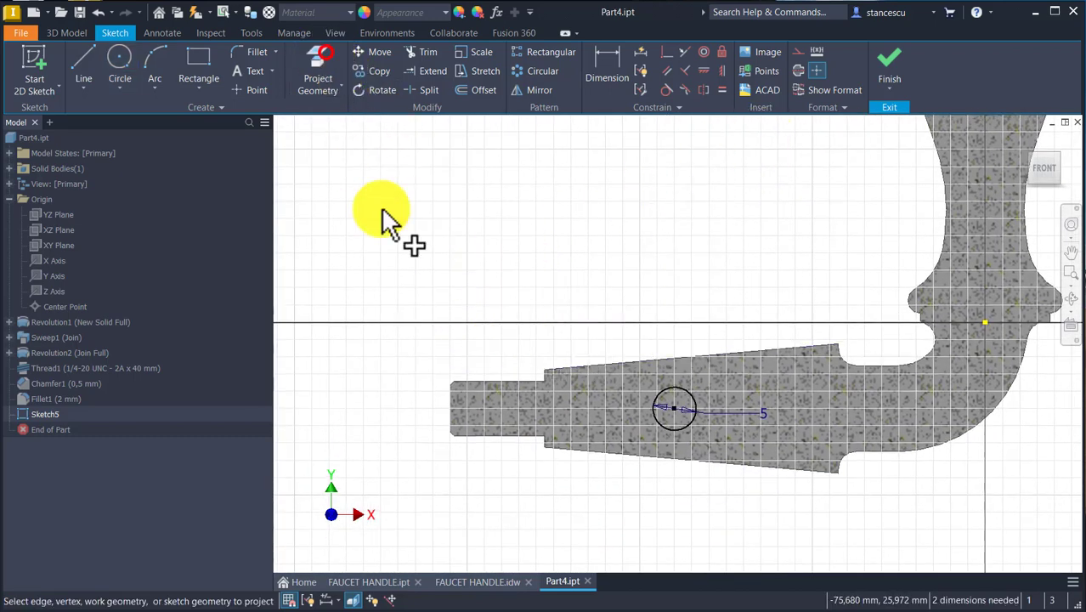
left_click(451, 401)
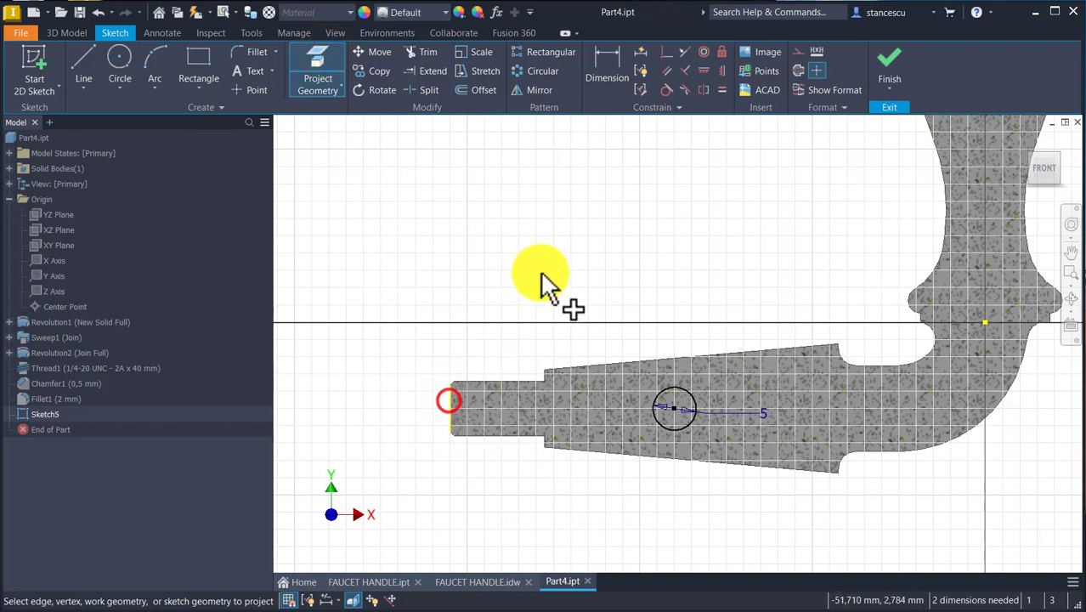
left_click(703, 70)
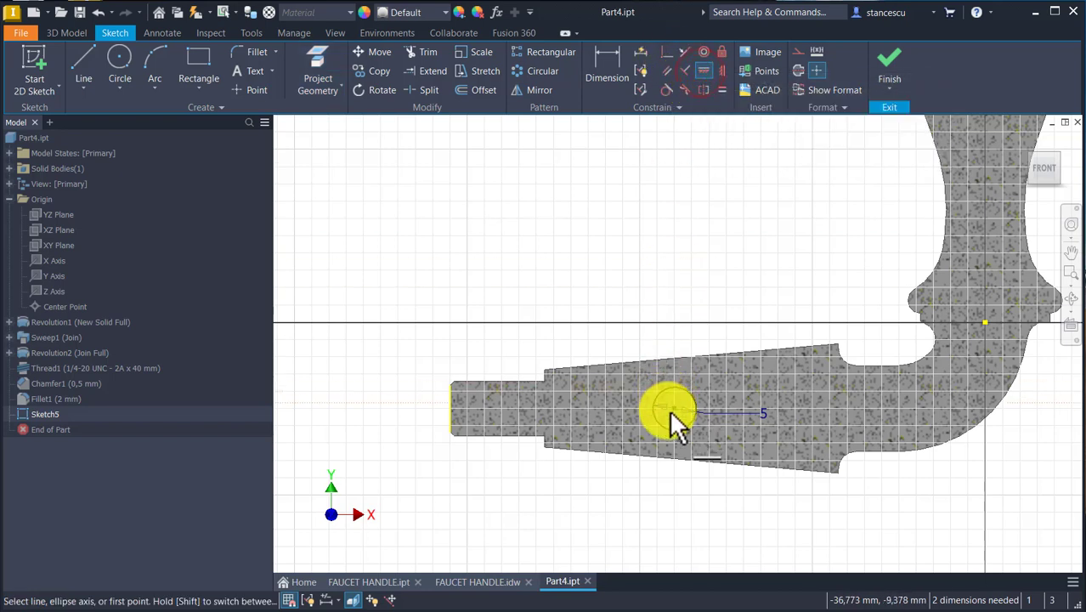
left_click(451, 407)
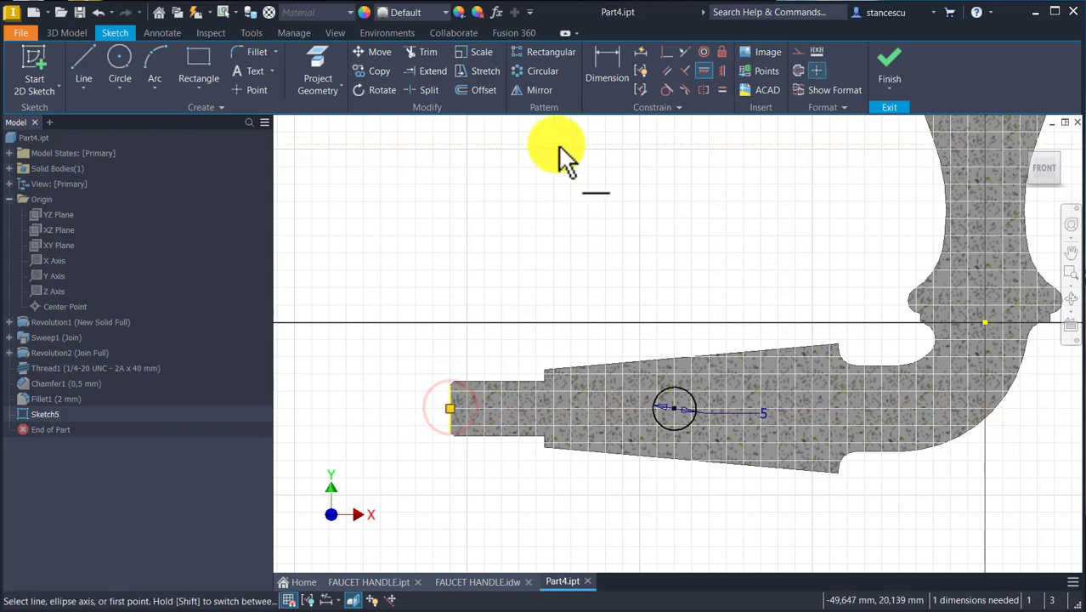
Dimension the circle 22.5 mm from the wide end of the tapered shank.
left_click(617, 83)
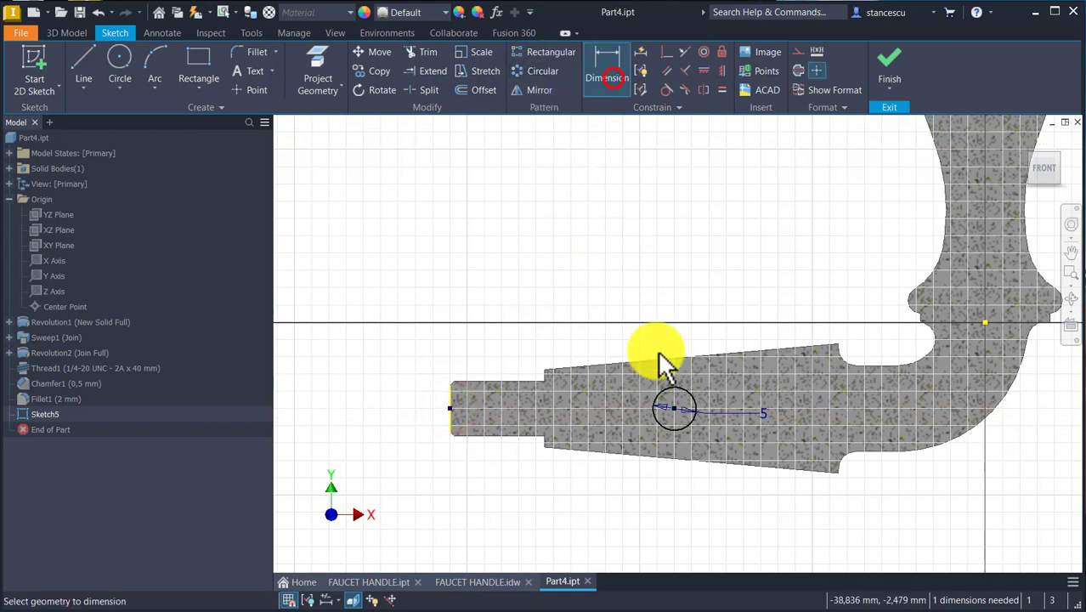
left_click(677, 429)
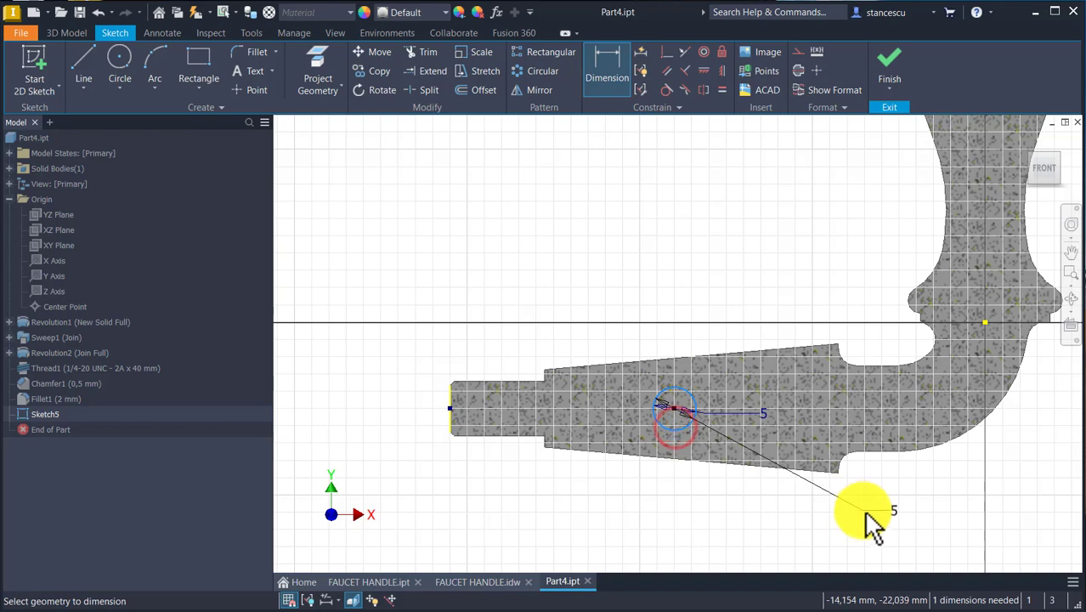
left_click(841, 470)
left_click(742, 509)
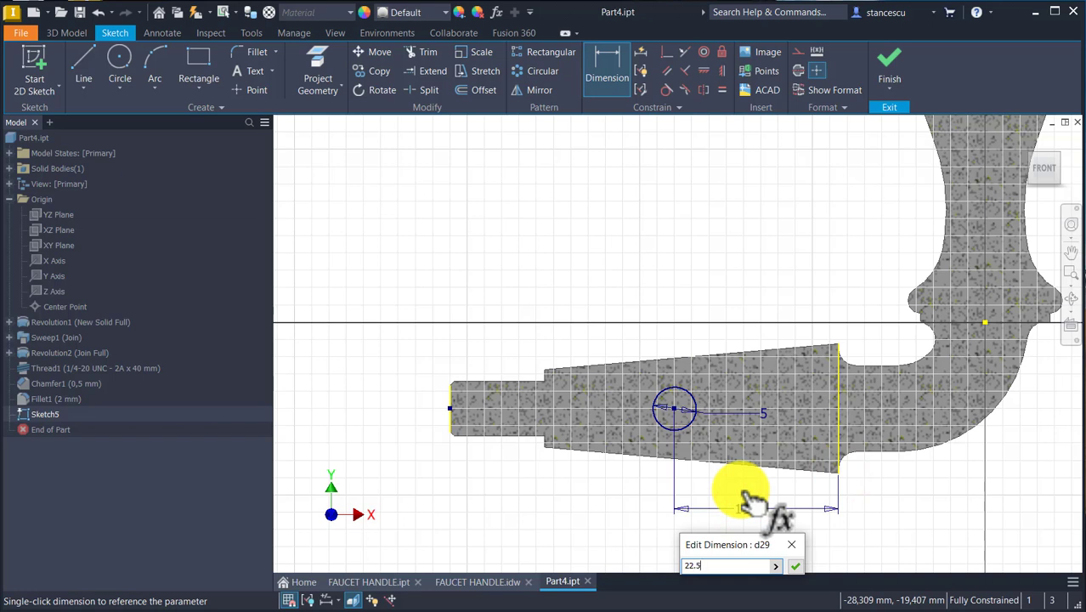
key("Return")
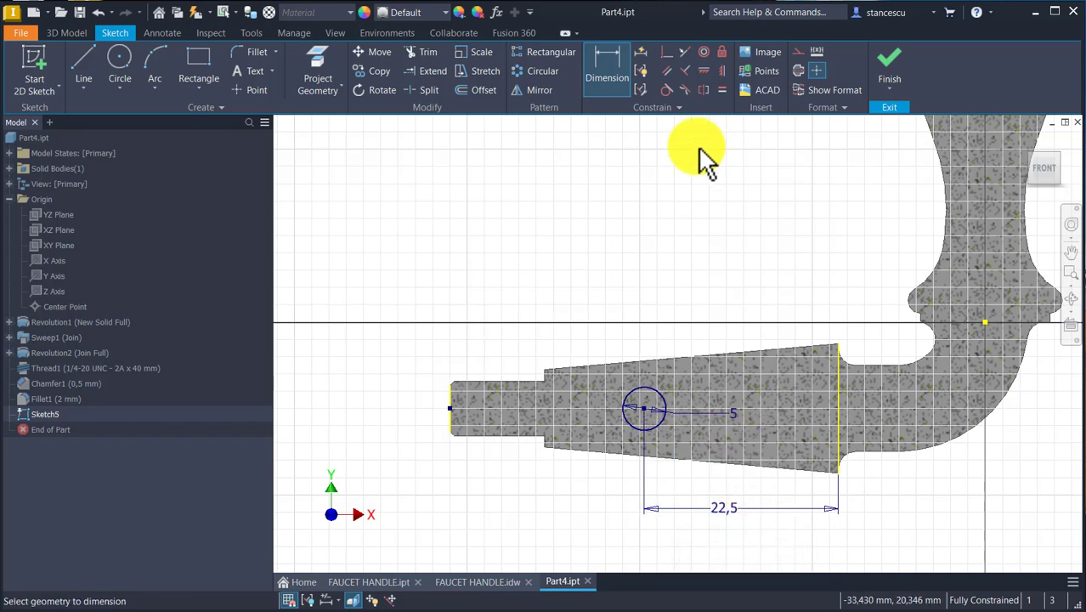
Finish the sketch and extrude the circle as a symmetric through-all cut in the tapered shank.
left_click(892, 61)
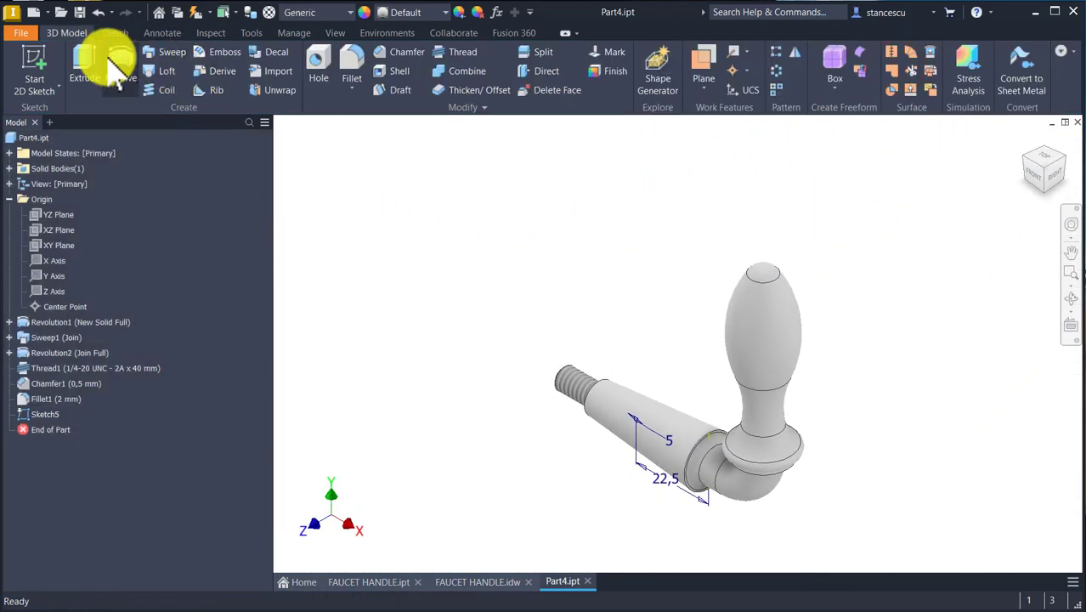
left_click(85, 68)
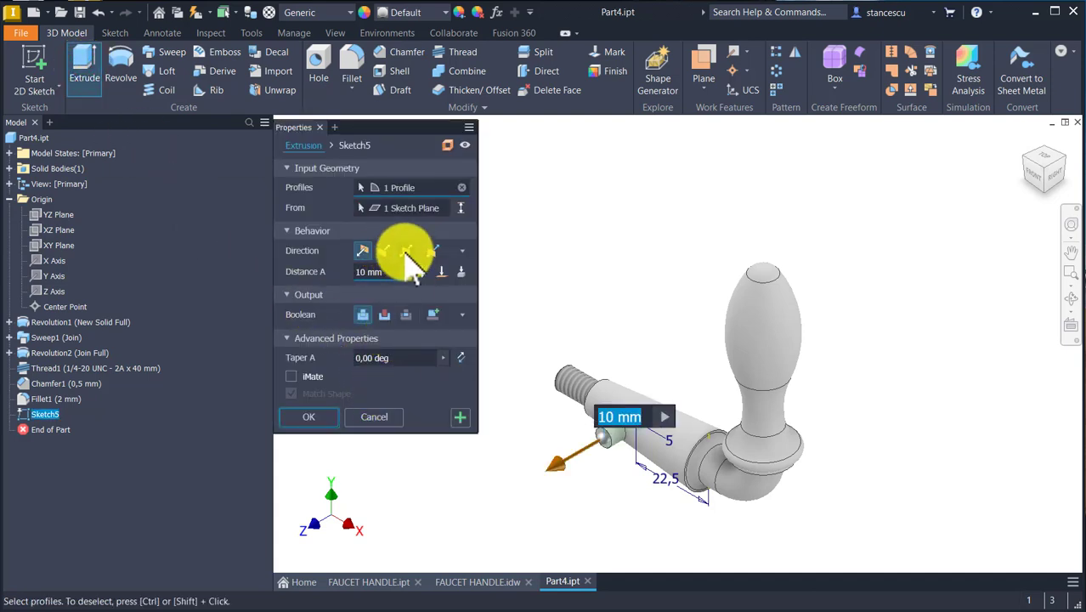
left_click(405, 251)
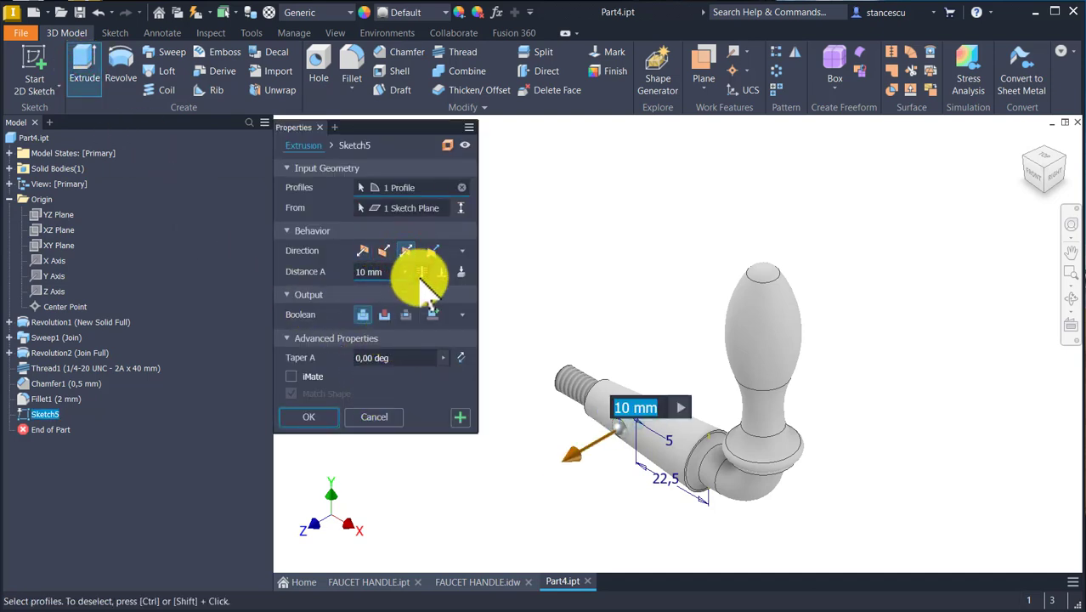
left_click(420, 271)
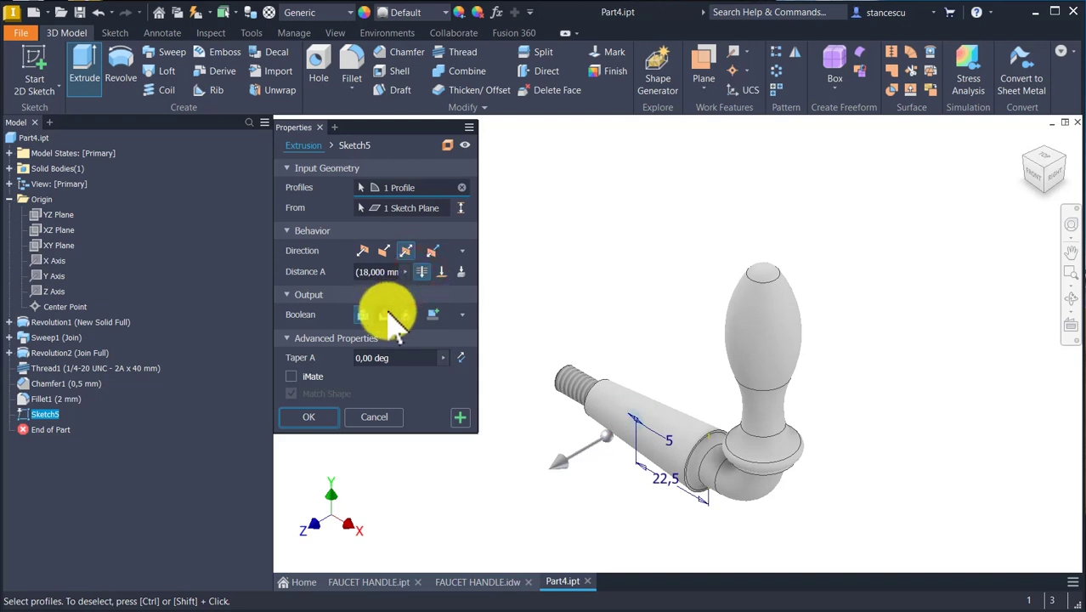
left_click(308, 419)
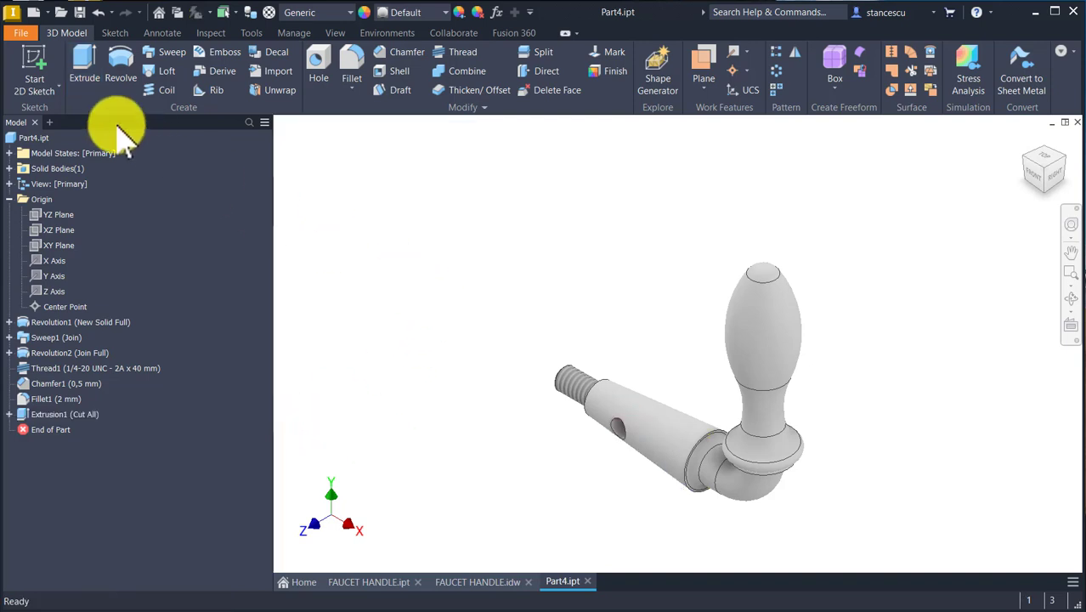
Calculate the part's physical properties in its iProperties and copy the volume value with its unit.
right_click(25, 139)
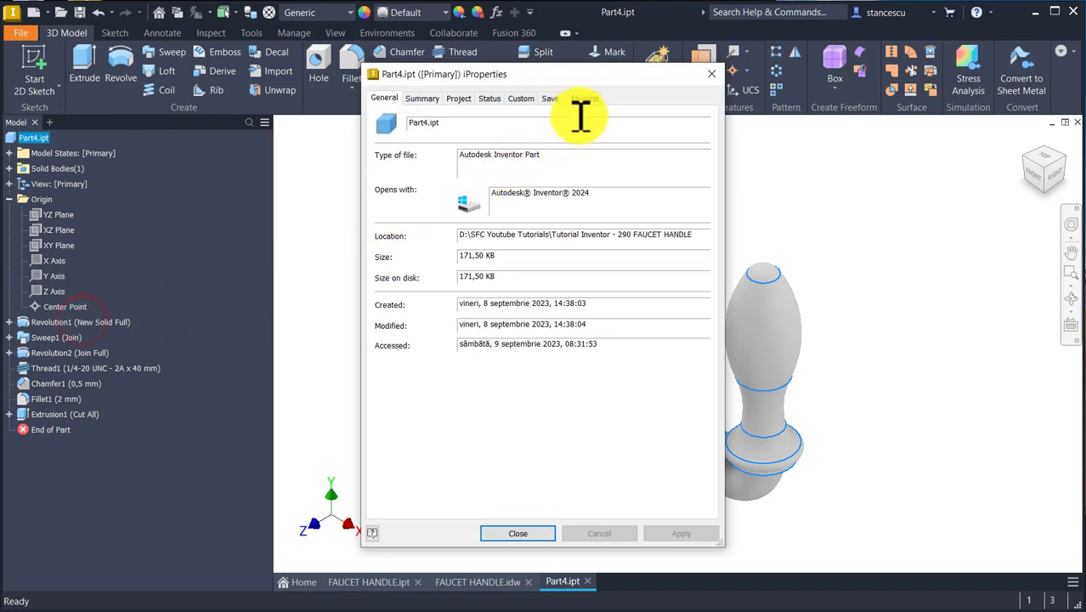
left_click(590, 97)
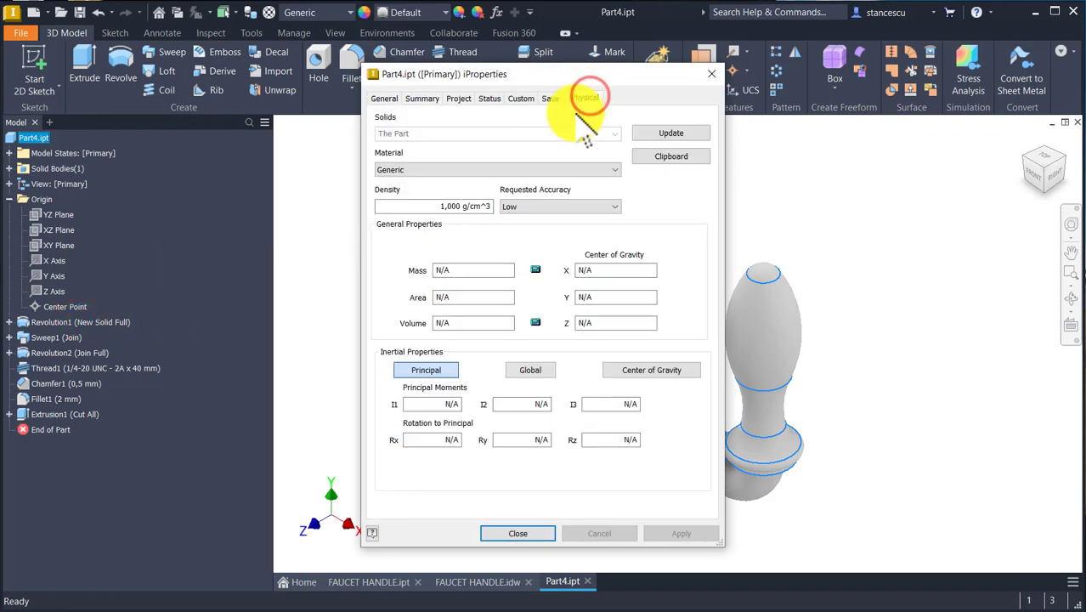
left_click(659, 132)
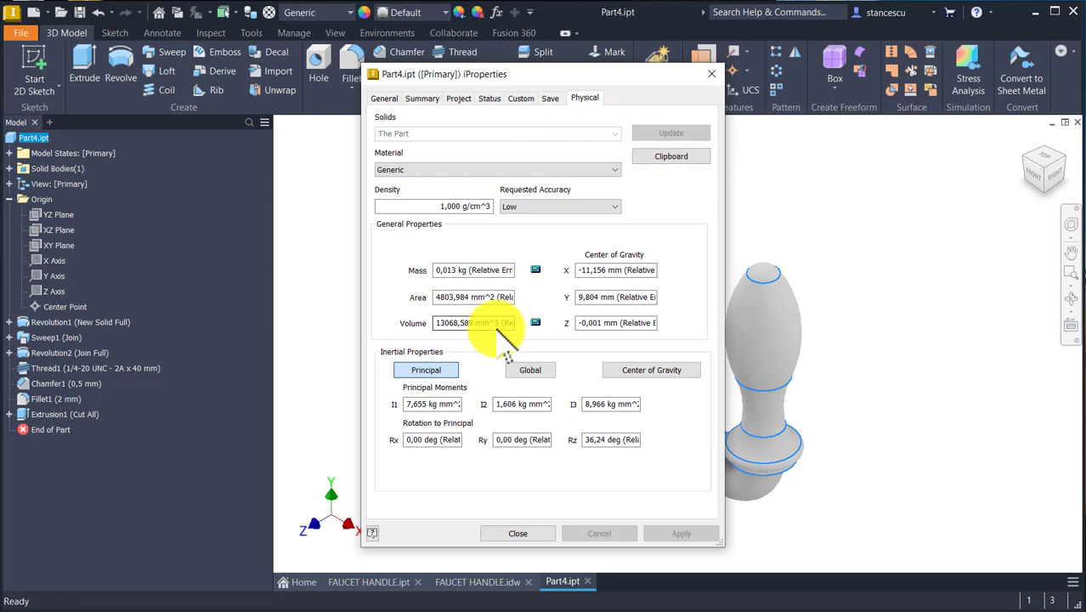
left_click(436, 323)
key("ctrl+shift+Right")
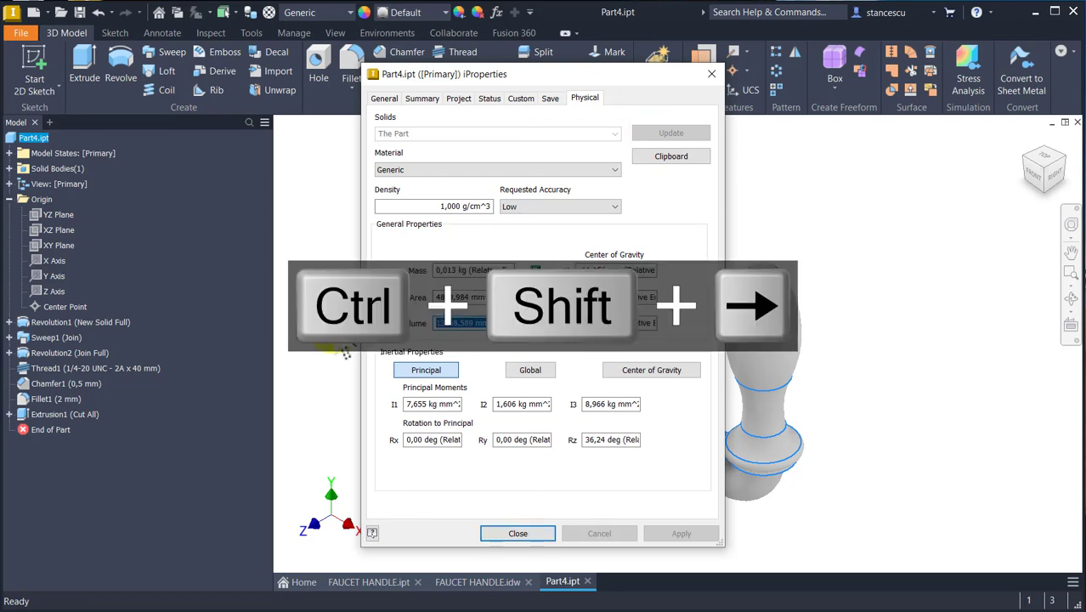
key("shift+Left")
key("ctrl+c")
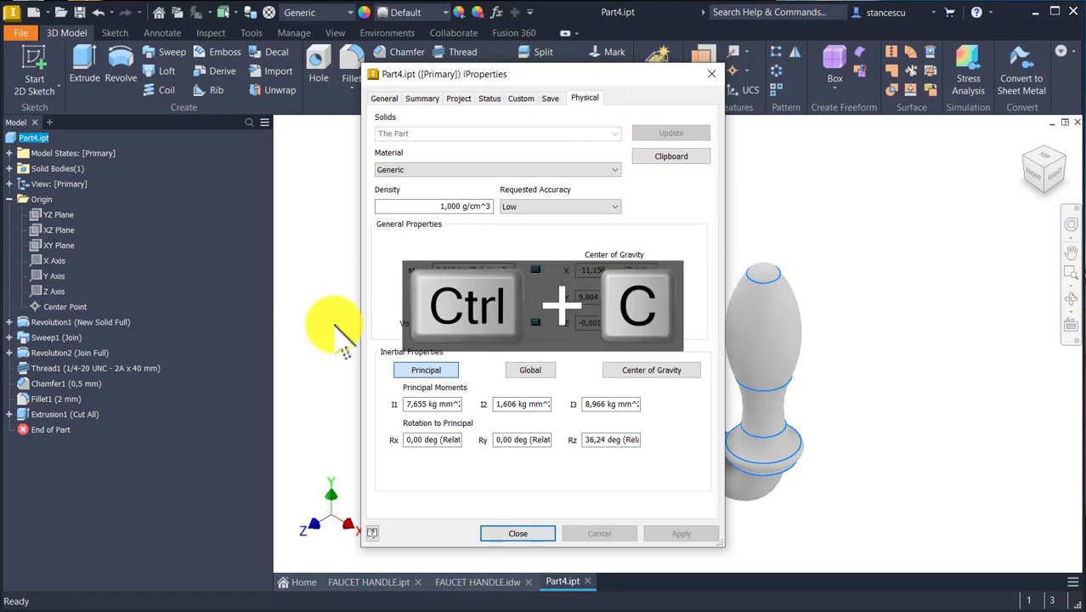
left_click(508, 530)
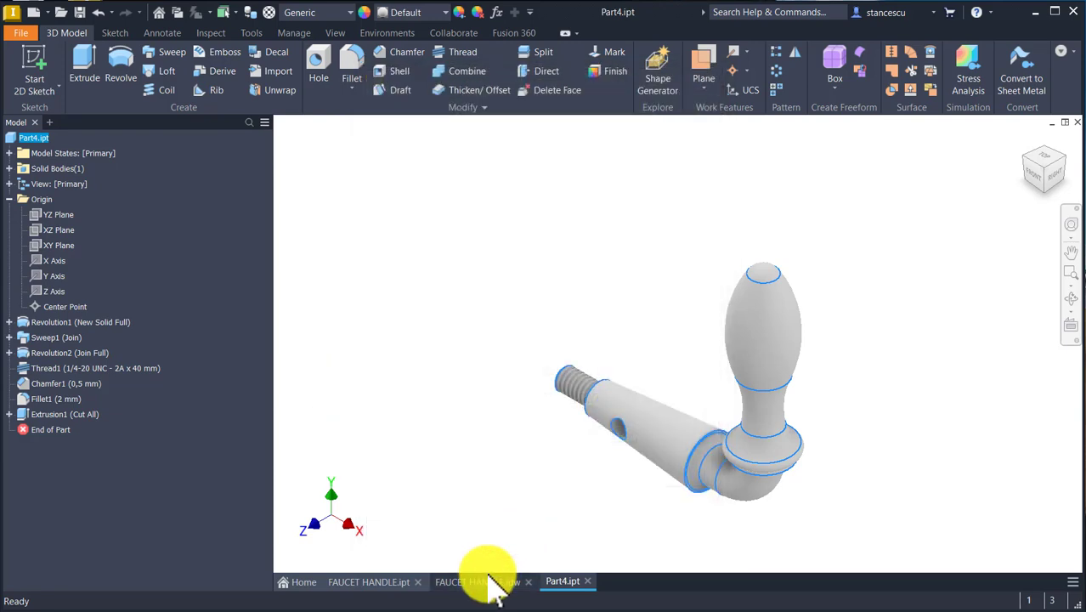
Compare the copied volume with the volume note in FAUCET HANDLE.idw by pasting it beneath the note's text, then discard the text edit.
left_click(488, 582)
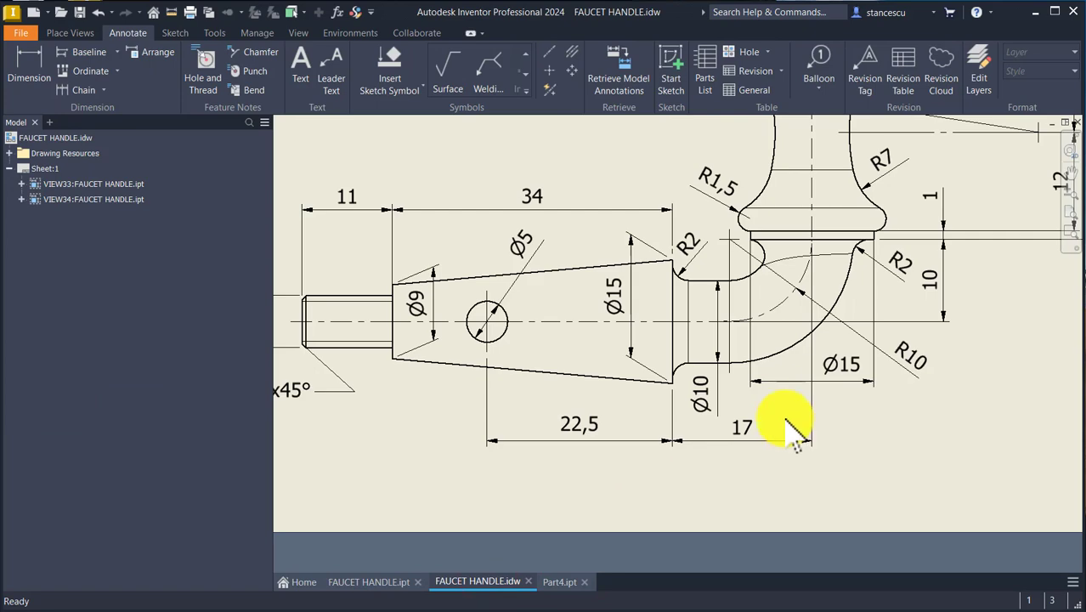
key("Home")
left_click(866, 501)
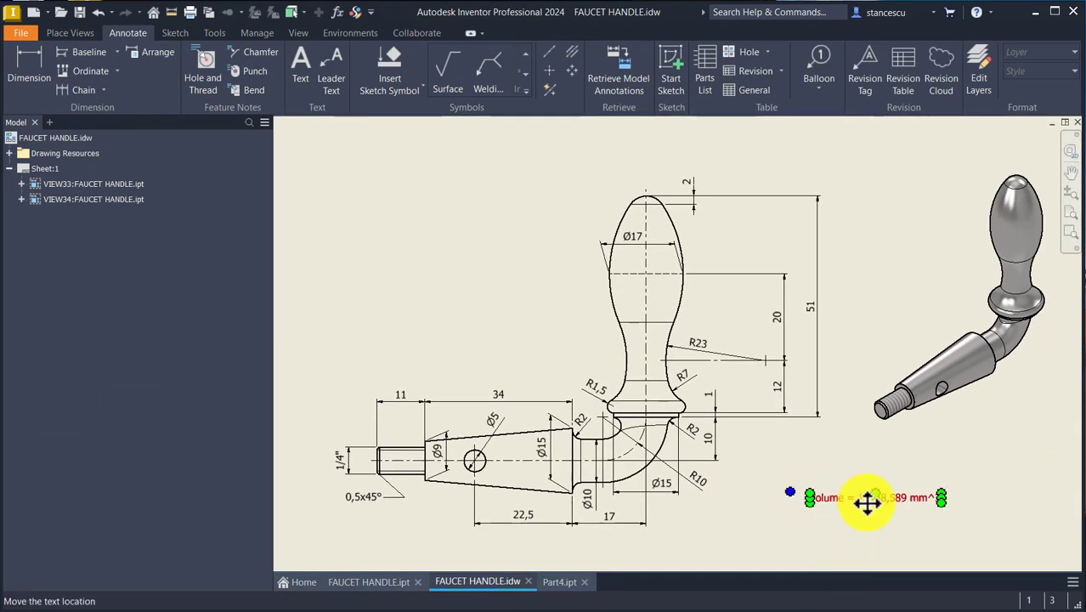
double_click(866, 501)
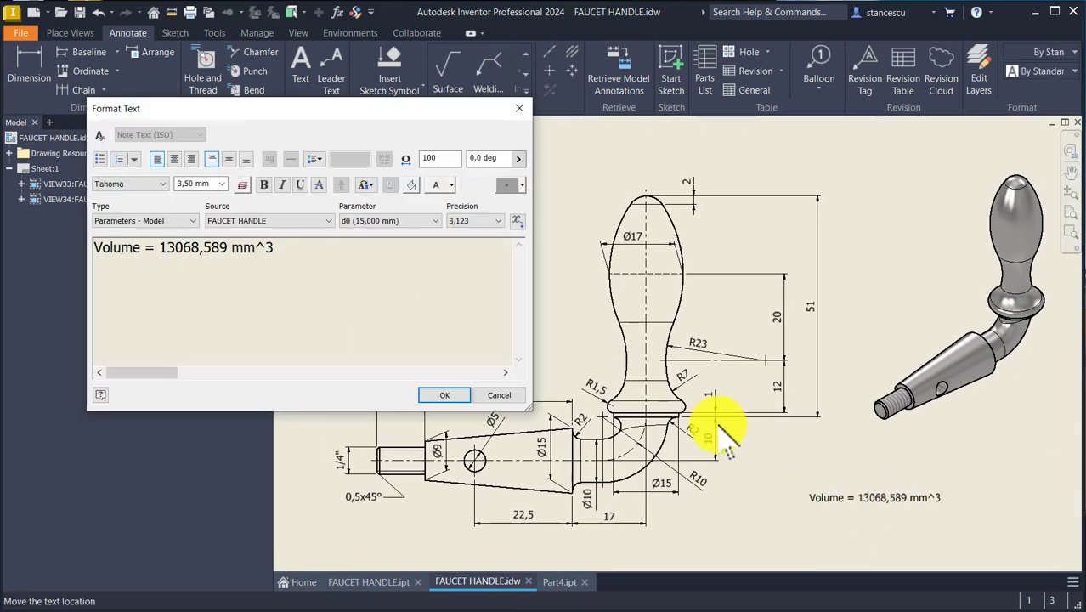
key("Return")
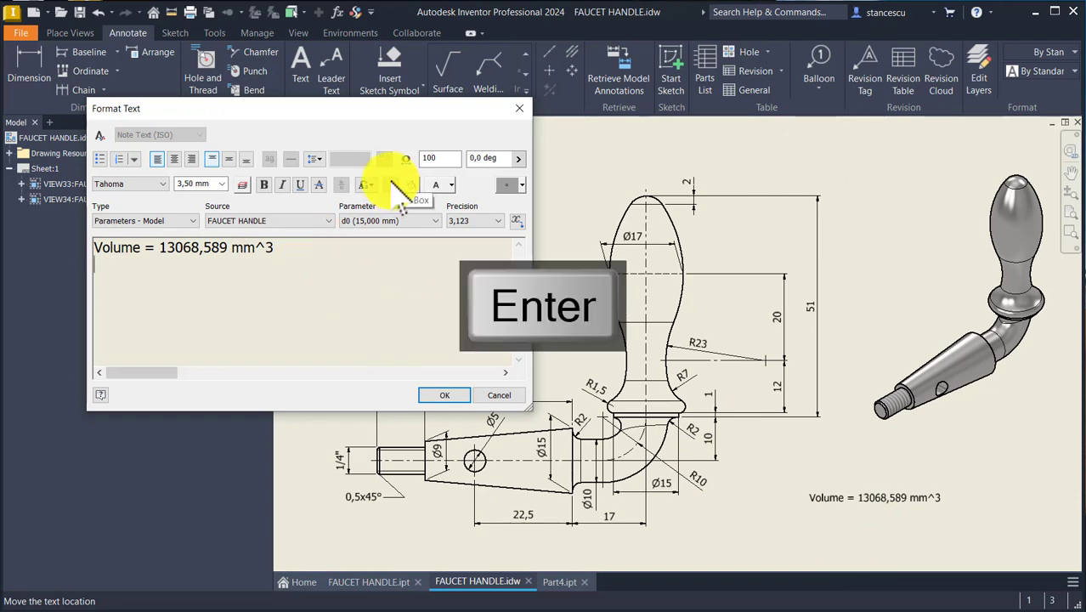
key("ctrl+v")
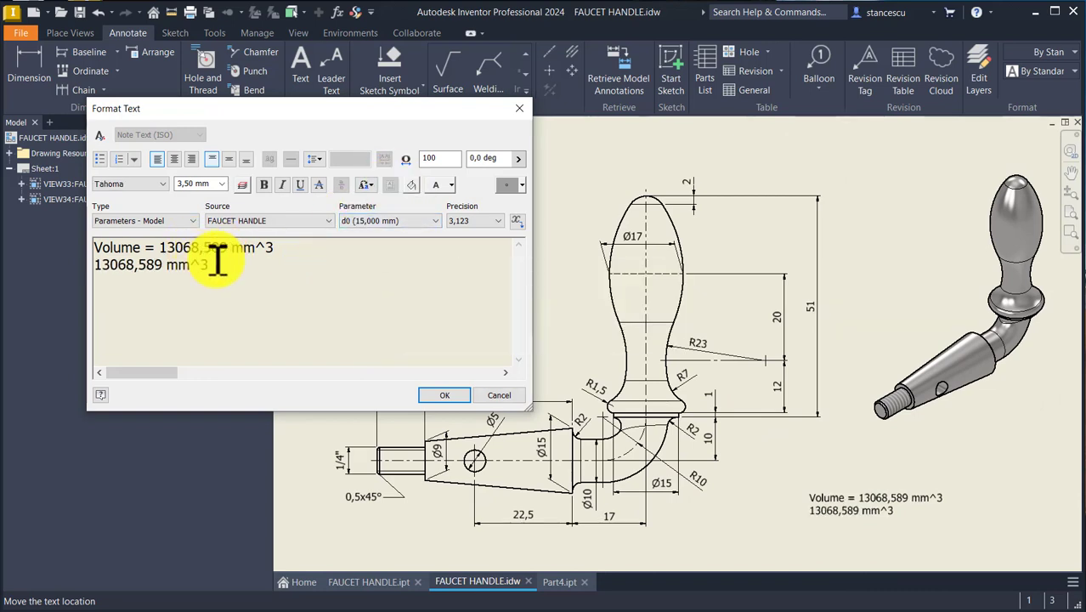
left_click(499, 395)
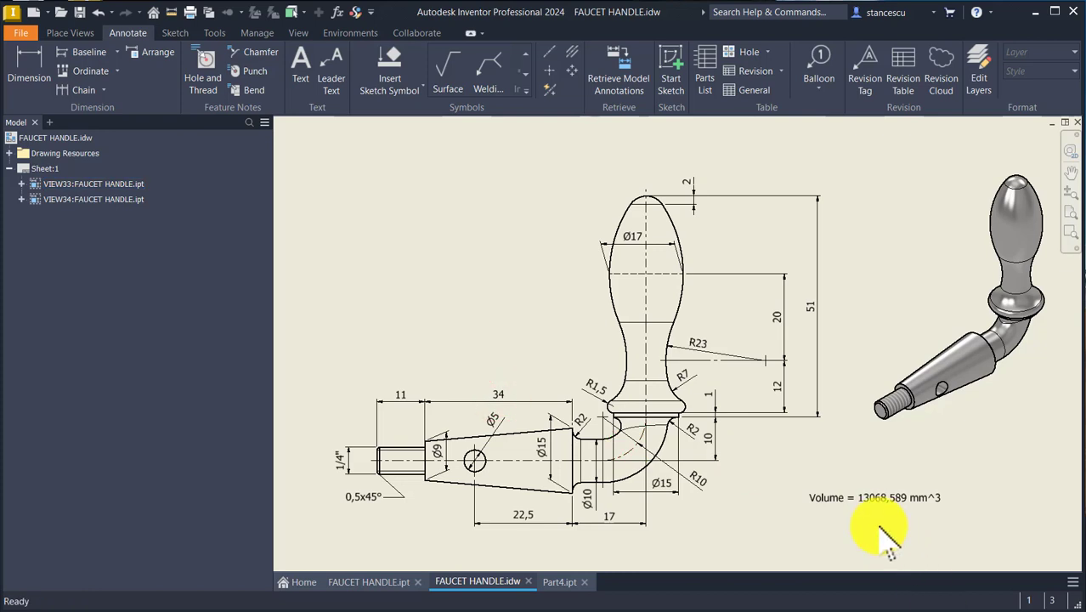
left_click(381, 230)
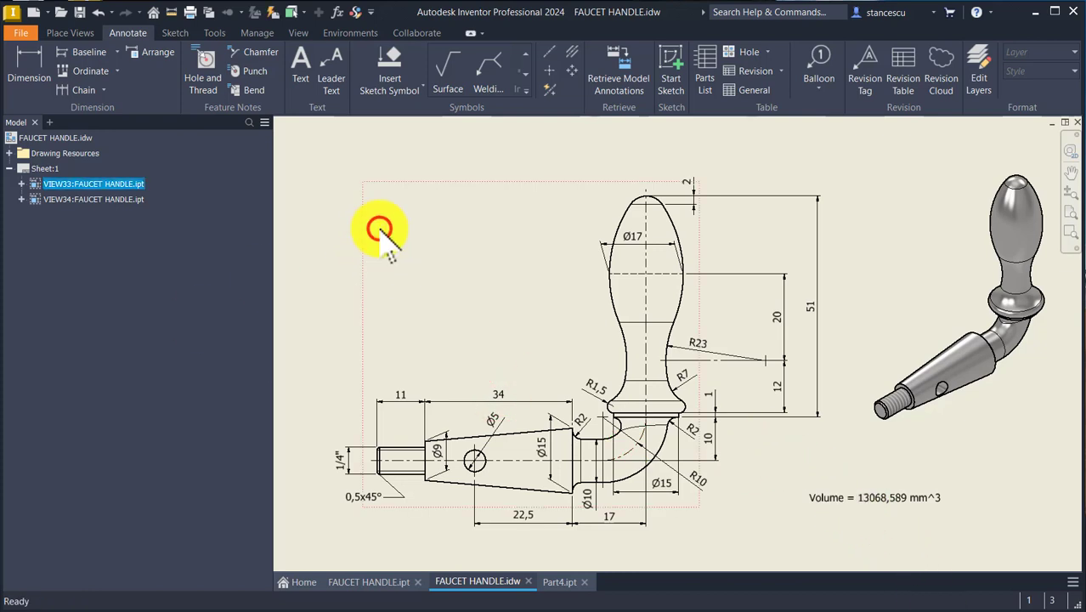
Assign the Steel, Carbon material from the Inventor Material Library to Part4.ipt.
key("ctrl+Tab")
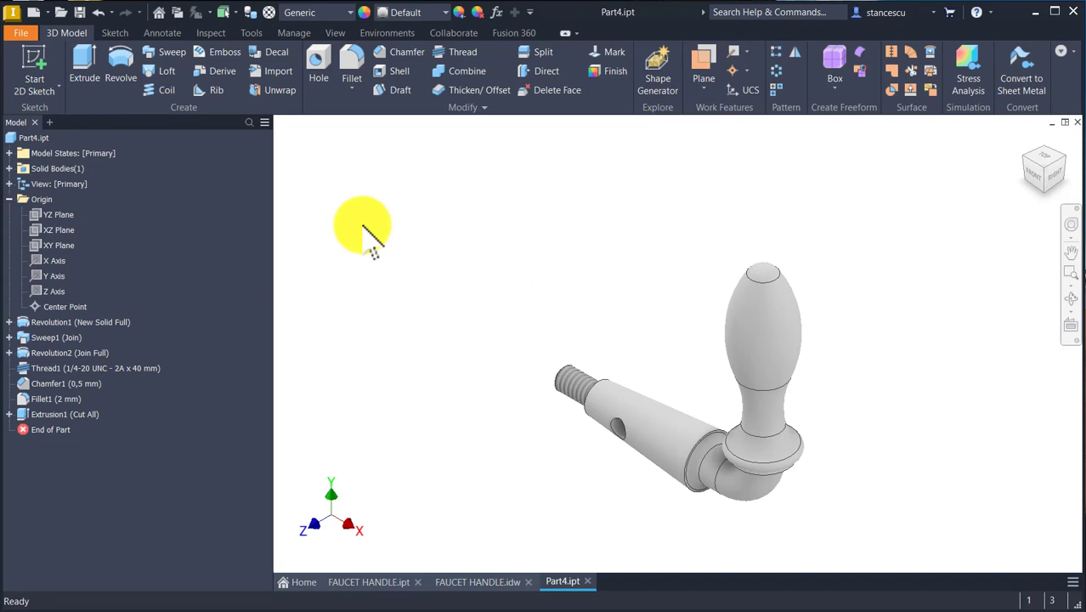
left_click(350, 12)
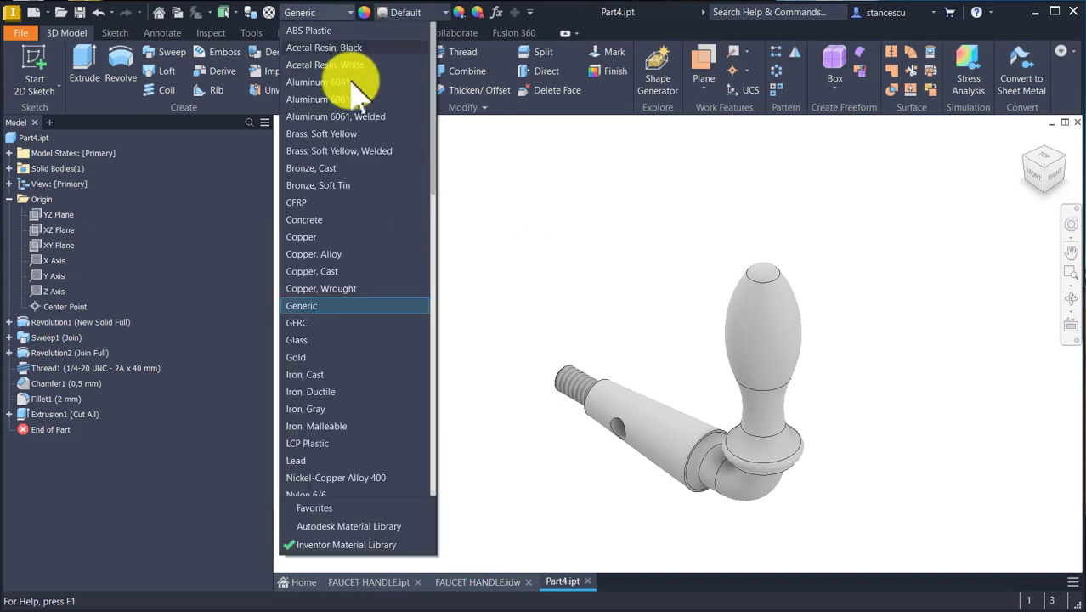
scroll(378, 425, "down", 10)
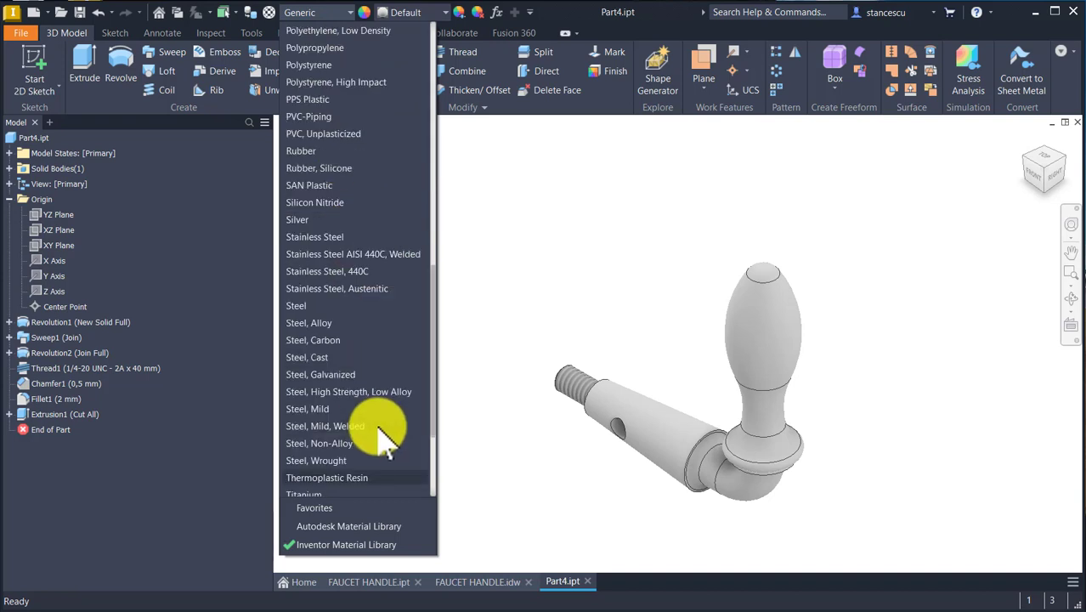
left_click(339, 341)
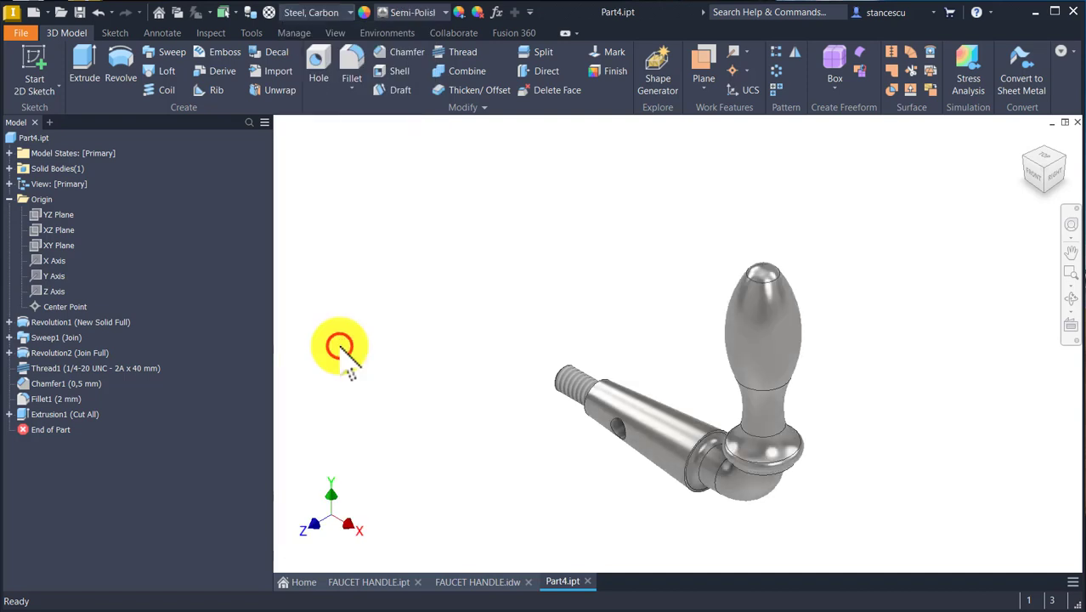
left_click(478, 258)
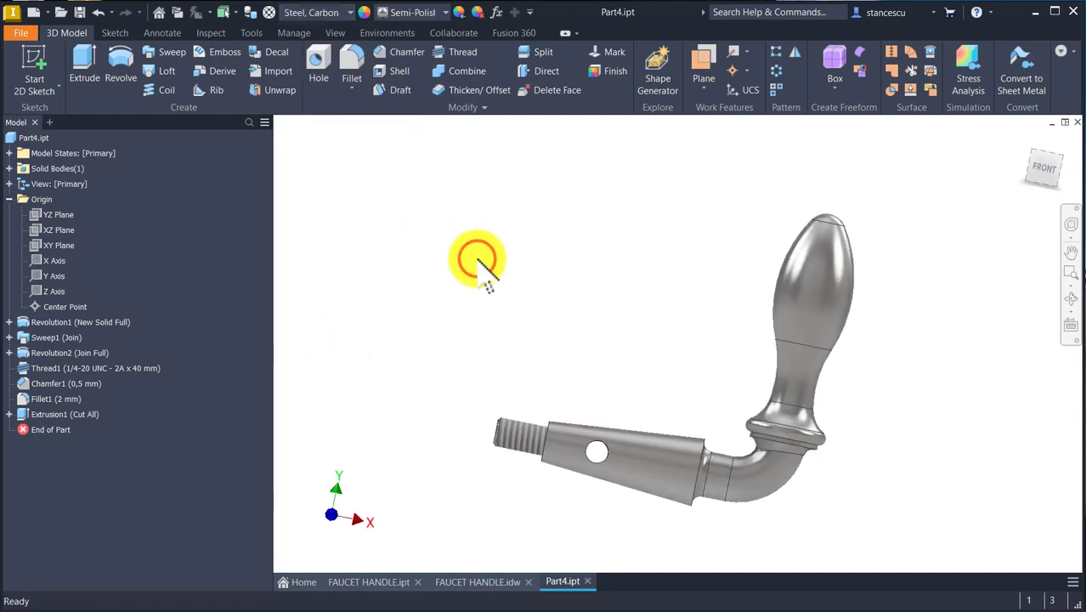
key("F6")
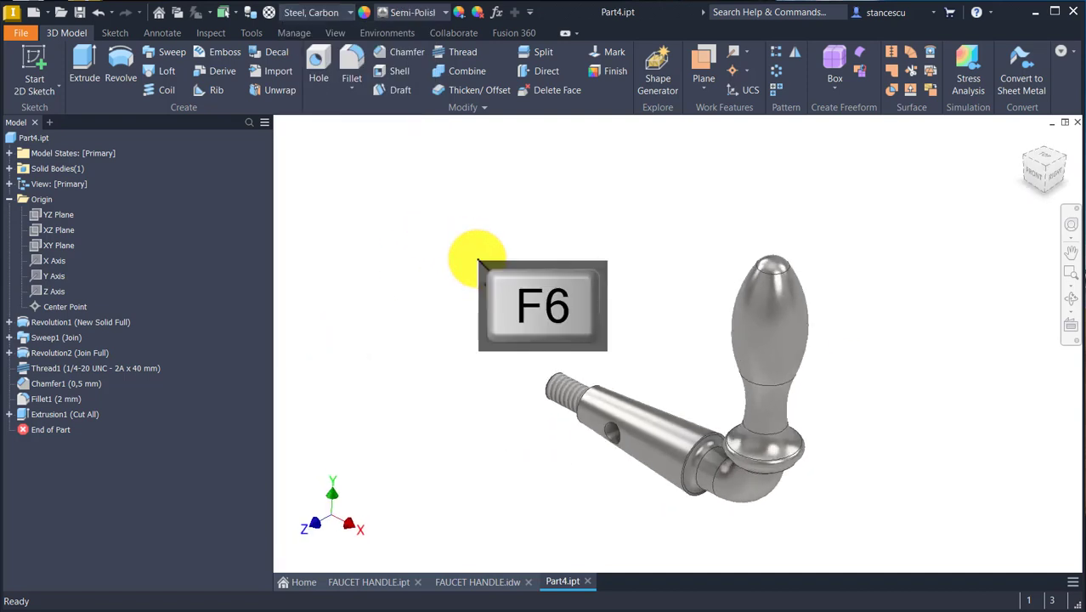
Compare the reference model FAUCET HANDLE.ipt with the newly modelled handle in Part4.ipt.
left_click(380, 583)
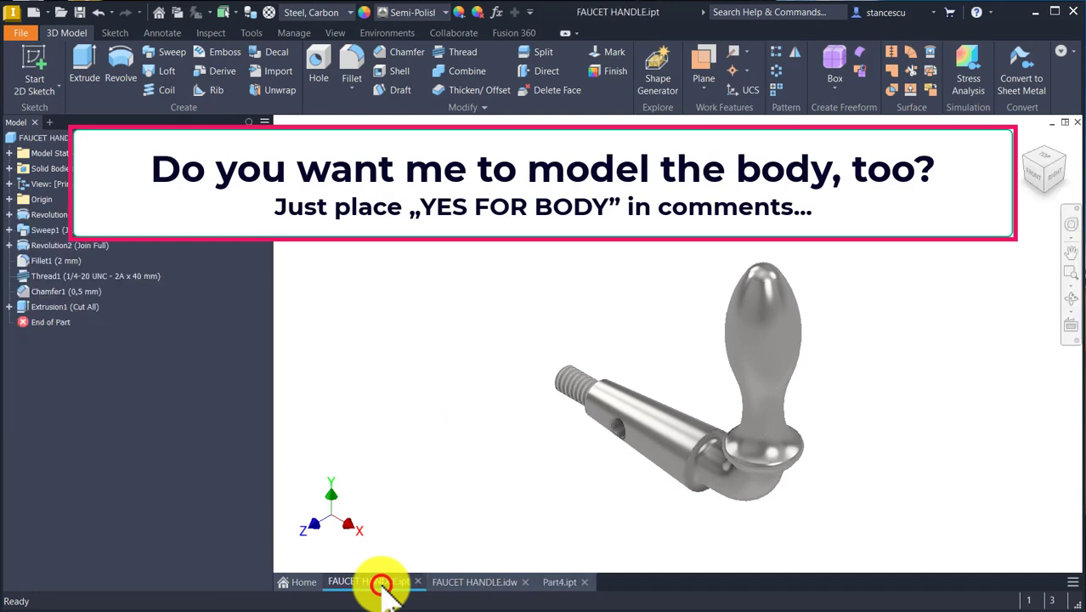
left_click(560, 583)
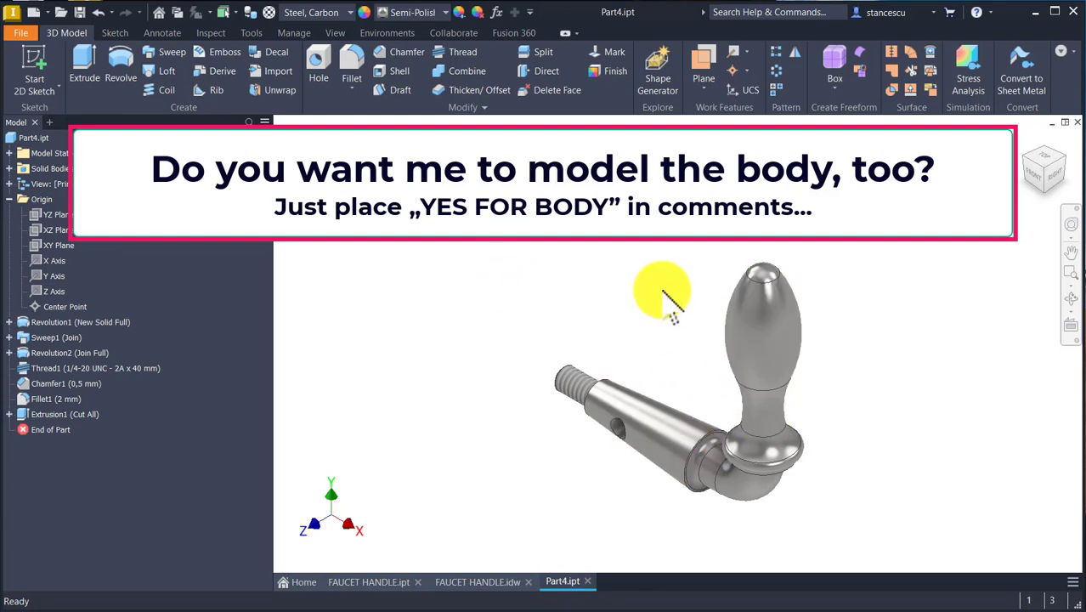
left_click(630, 262)
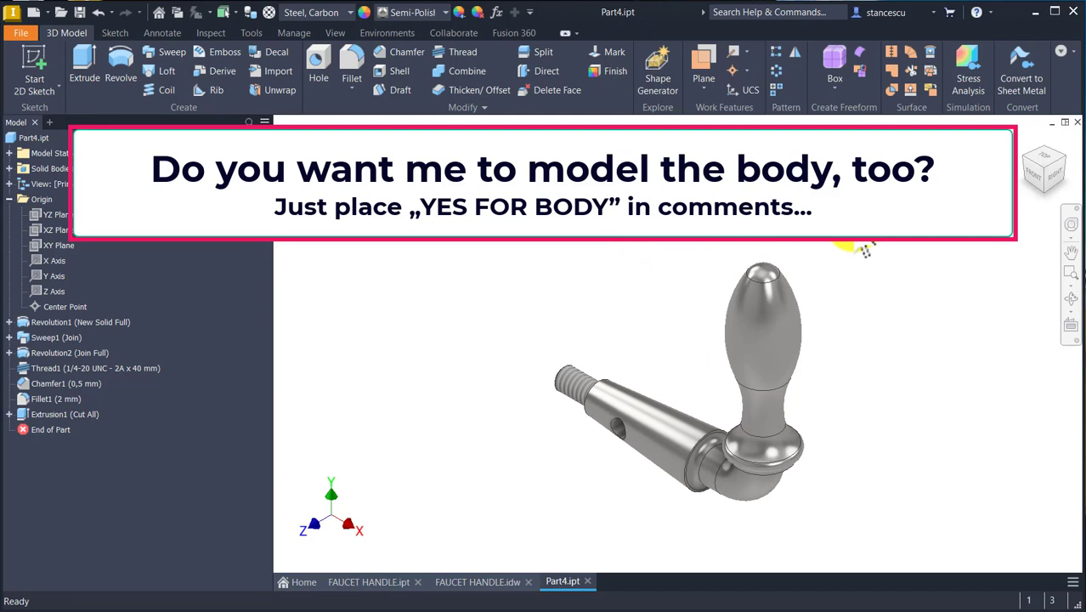